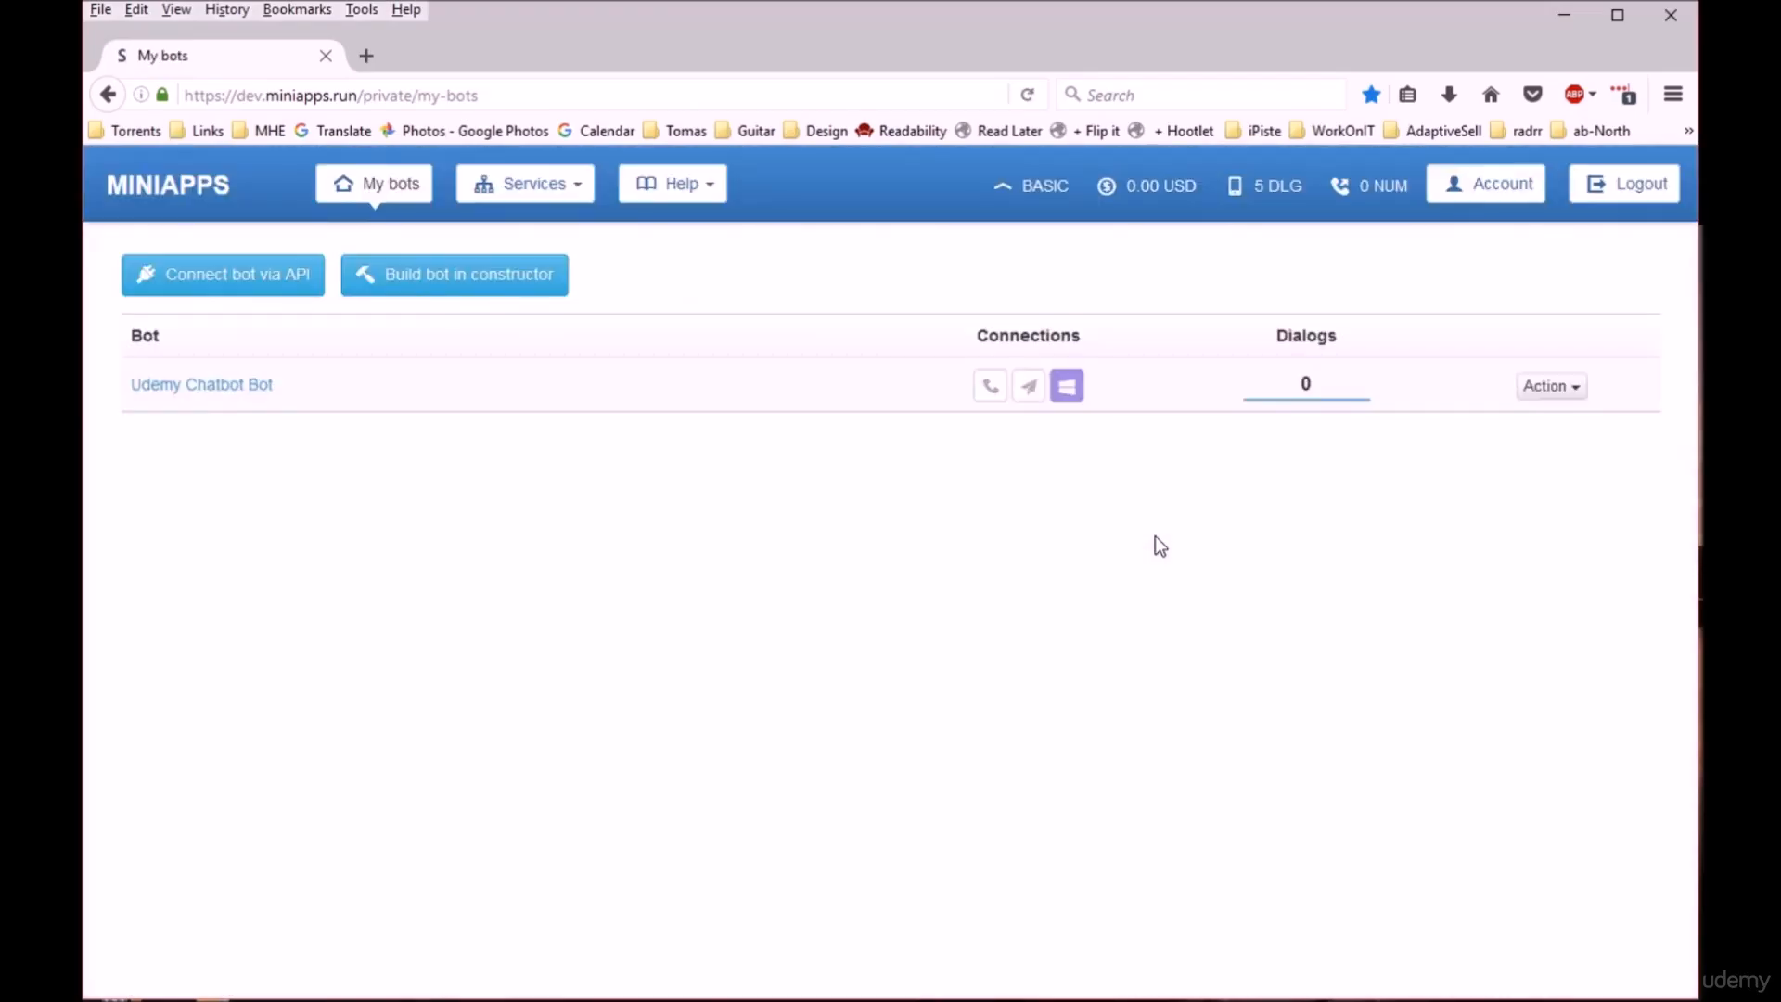
- Create a new bot in the constructor with the name DavidUdemyBot
{"action": "left_click", "coordinate": [468, 288]}
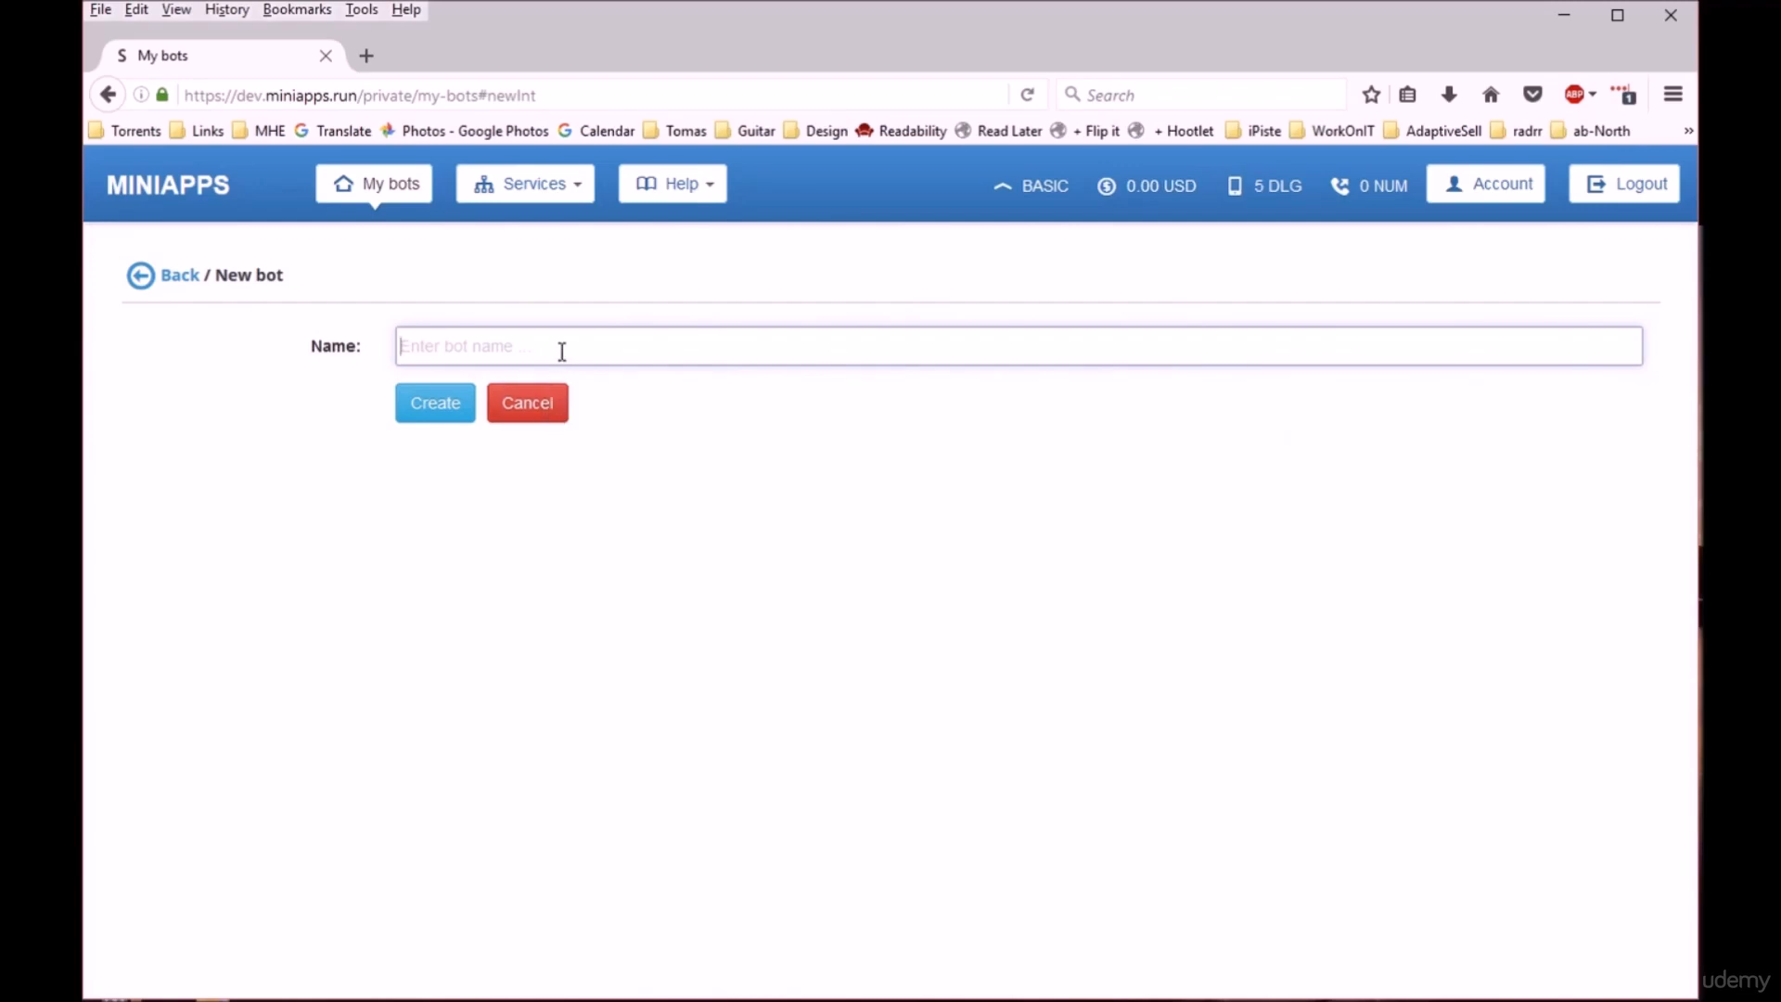
{"action": "type", "text": "DavidUdemyBot"}
{"action": "left_click", "coordinate": [441, 407]}
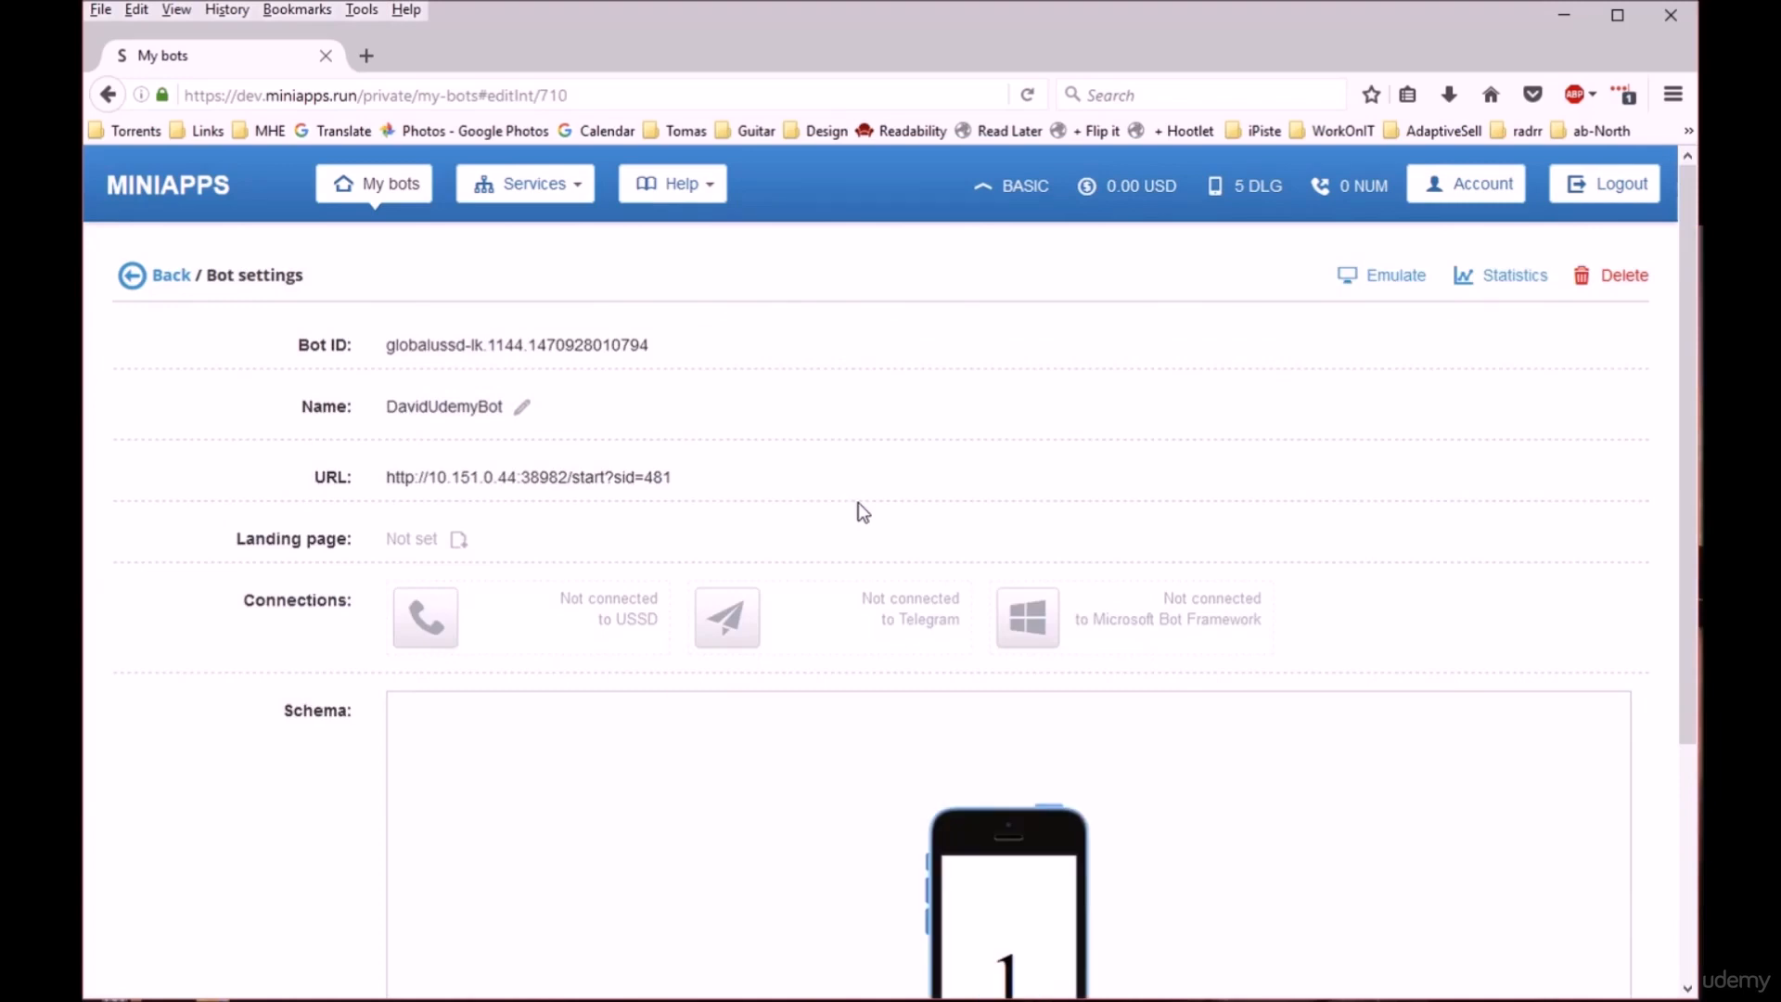
- Start the bot's Microsoft Bot Framework connection and open the linked Skype and Facebook connection guide in a separate tab
{"action": "left_click_drag", "start_coordinate": [1690, 371], "coordinate": [1667, 524]}
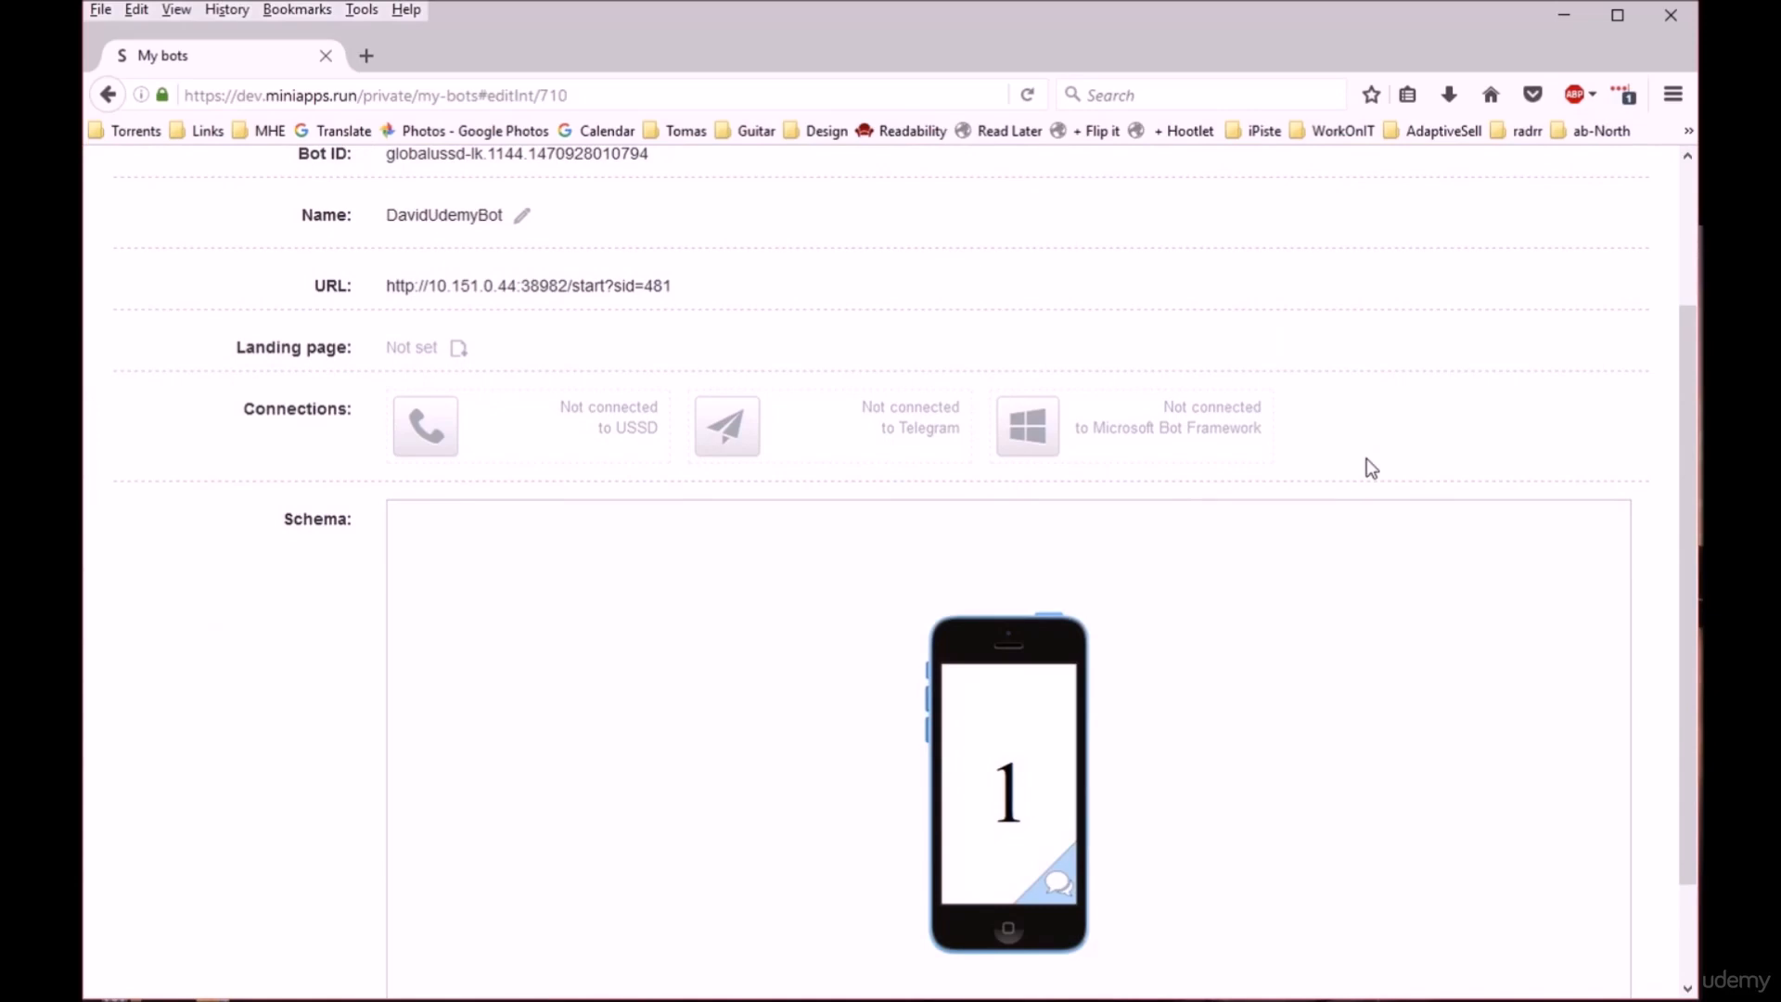
{"action": "left_click", "coordinate": [1036, 444]}
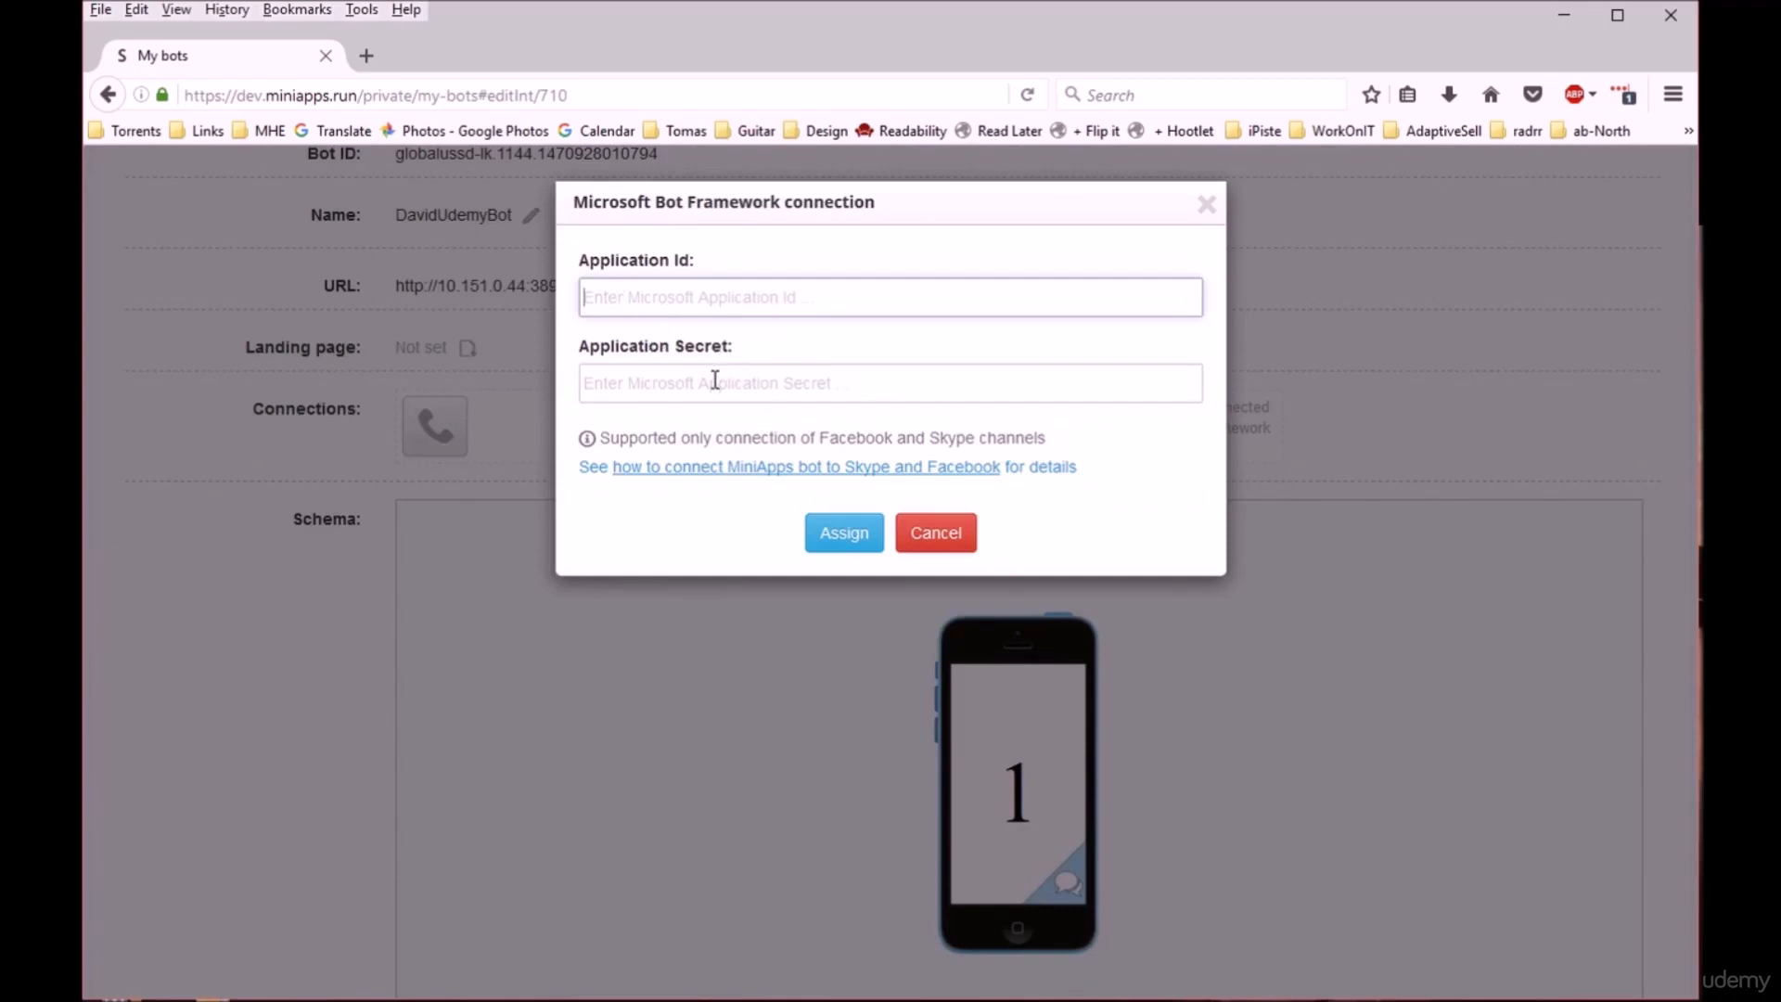
{"action": "right_click", "coordinate": [685, 478]}
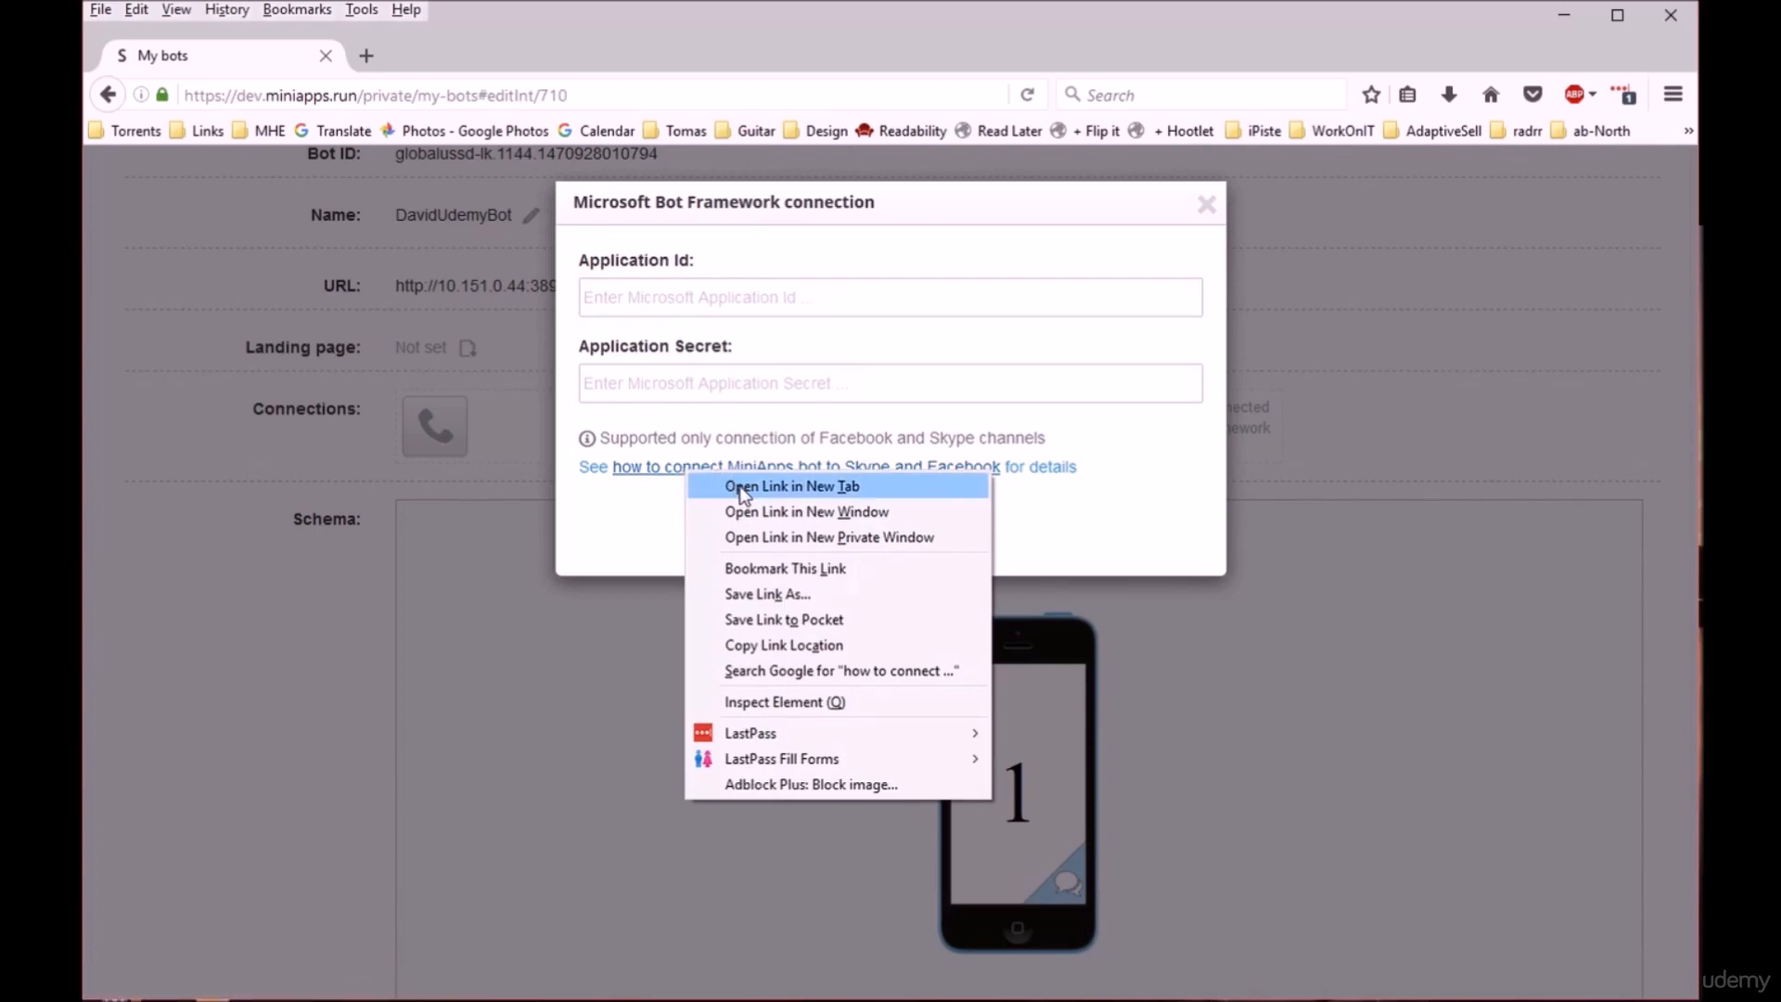
{"action": "left_click", "coordinate": [740, 486]}
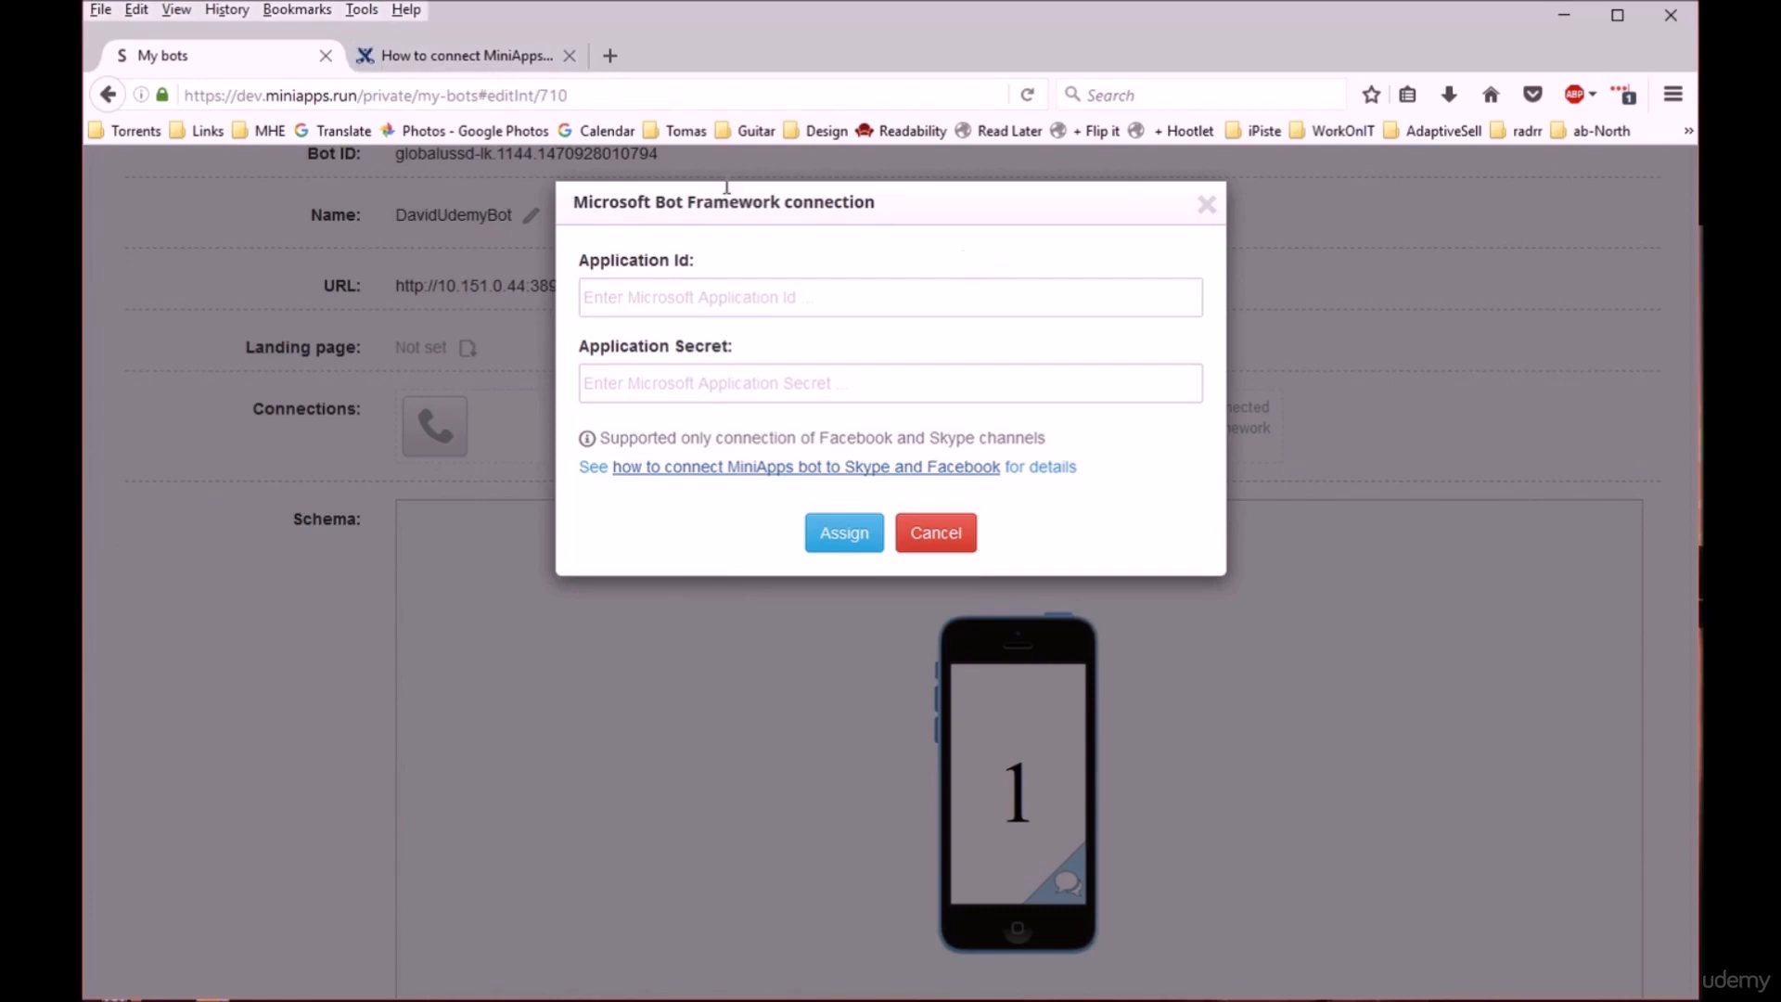
{"action": "left_click", "coordinate": [507, 53]}
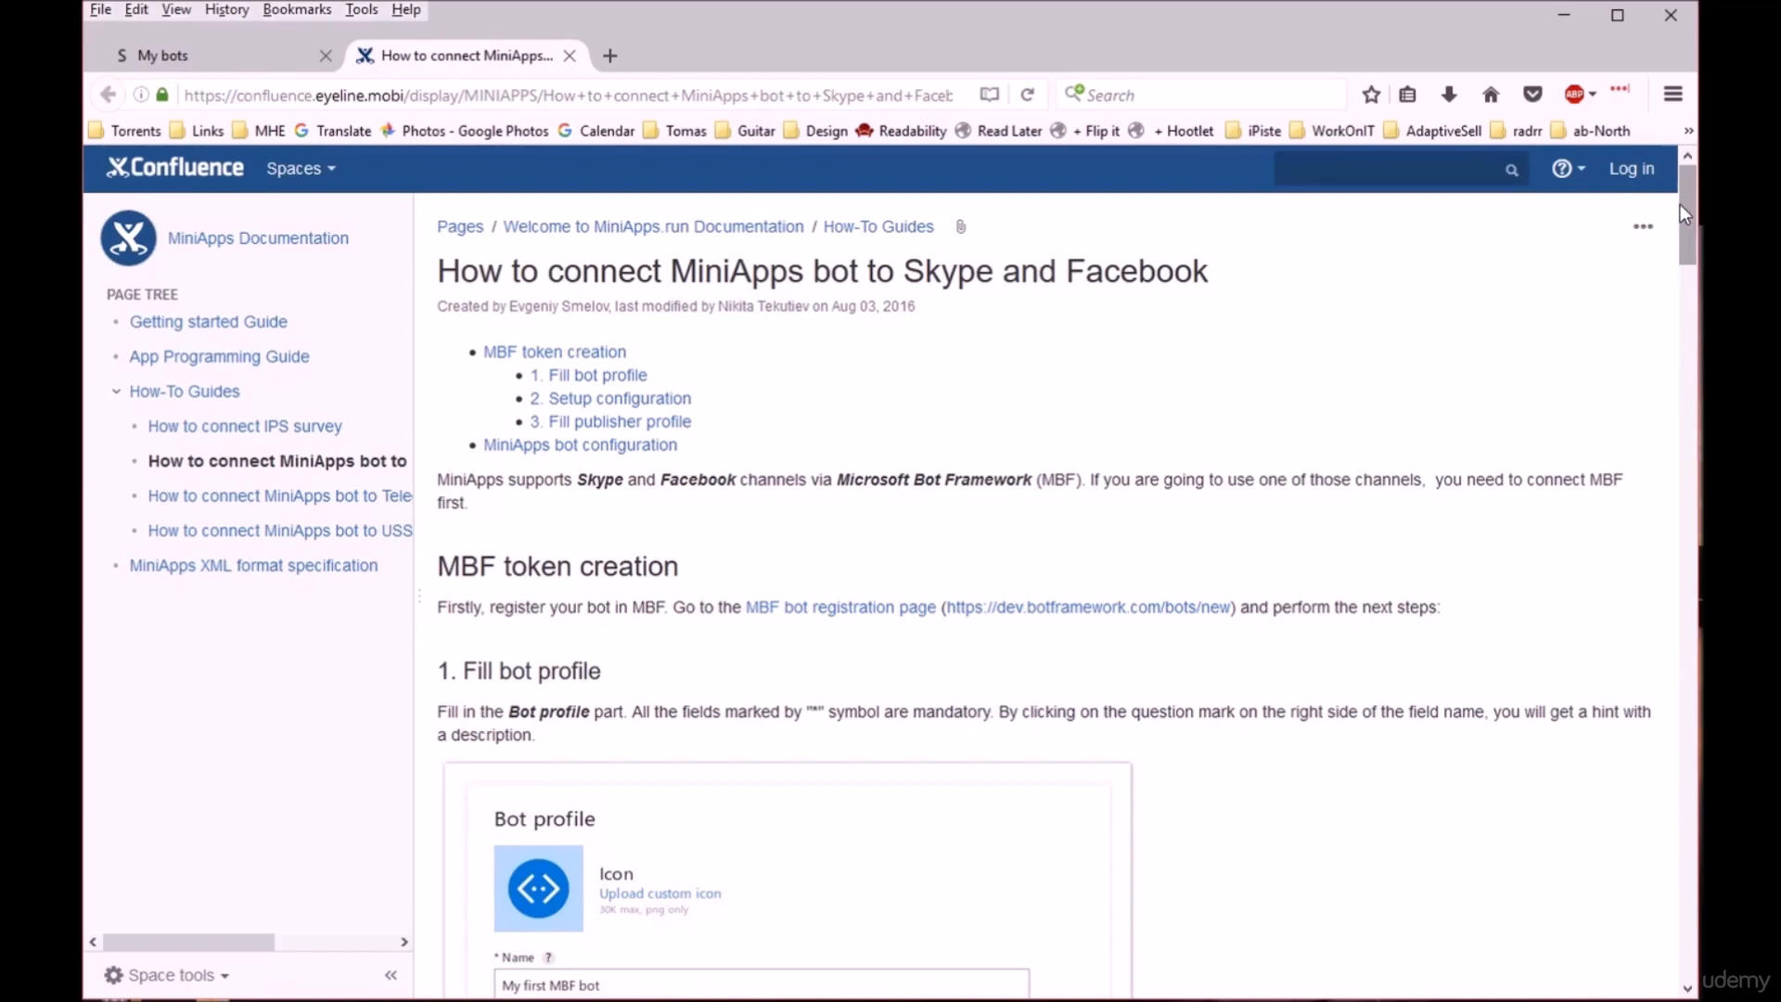
- Open the MBF bot registration page linked in the guide's MBF token creation section in a new tab
{"action": "left_click_drag", "start_coordinate": [1688, 213], "coordinate": [1685, 232]}
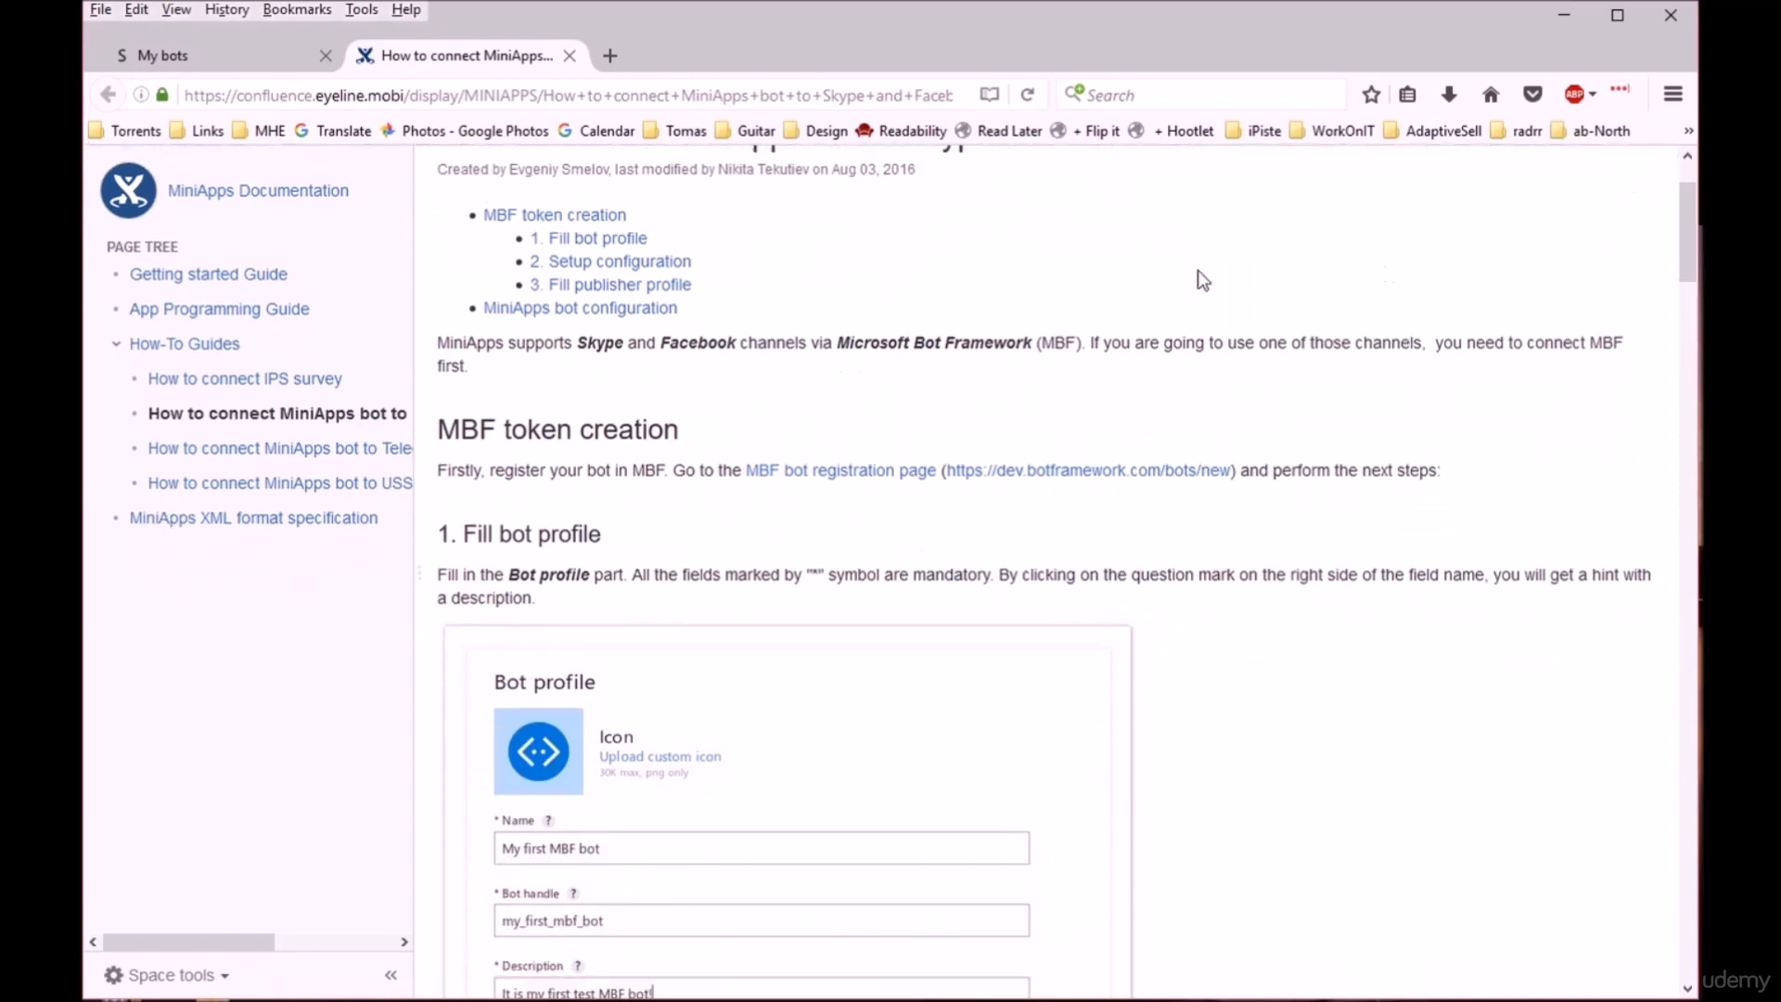
{"action": "right_click", "coordinate": [816, 475]}
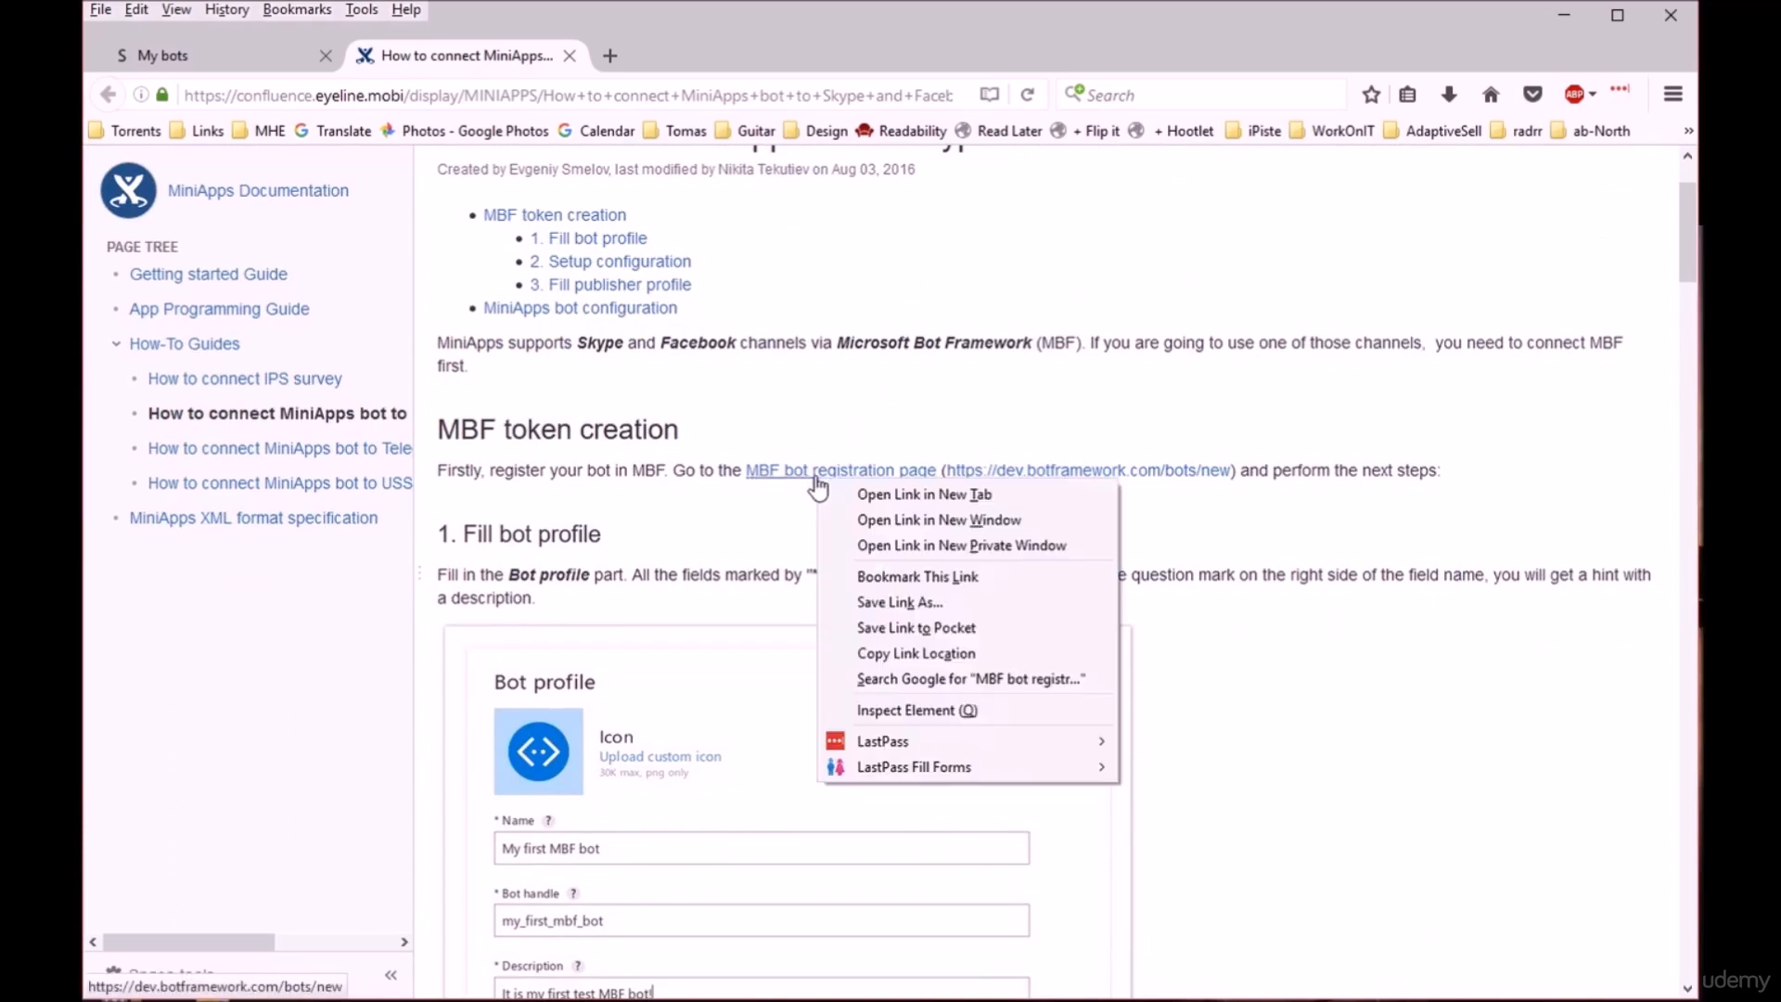
{"action": "left_click", "coordinate": [891, 496]}
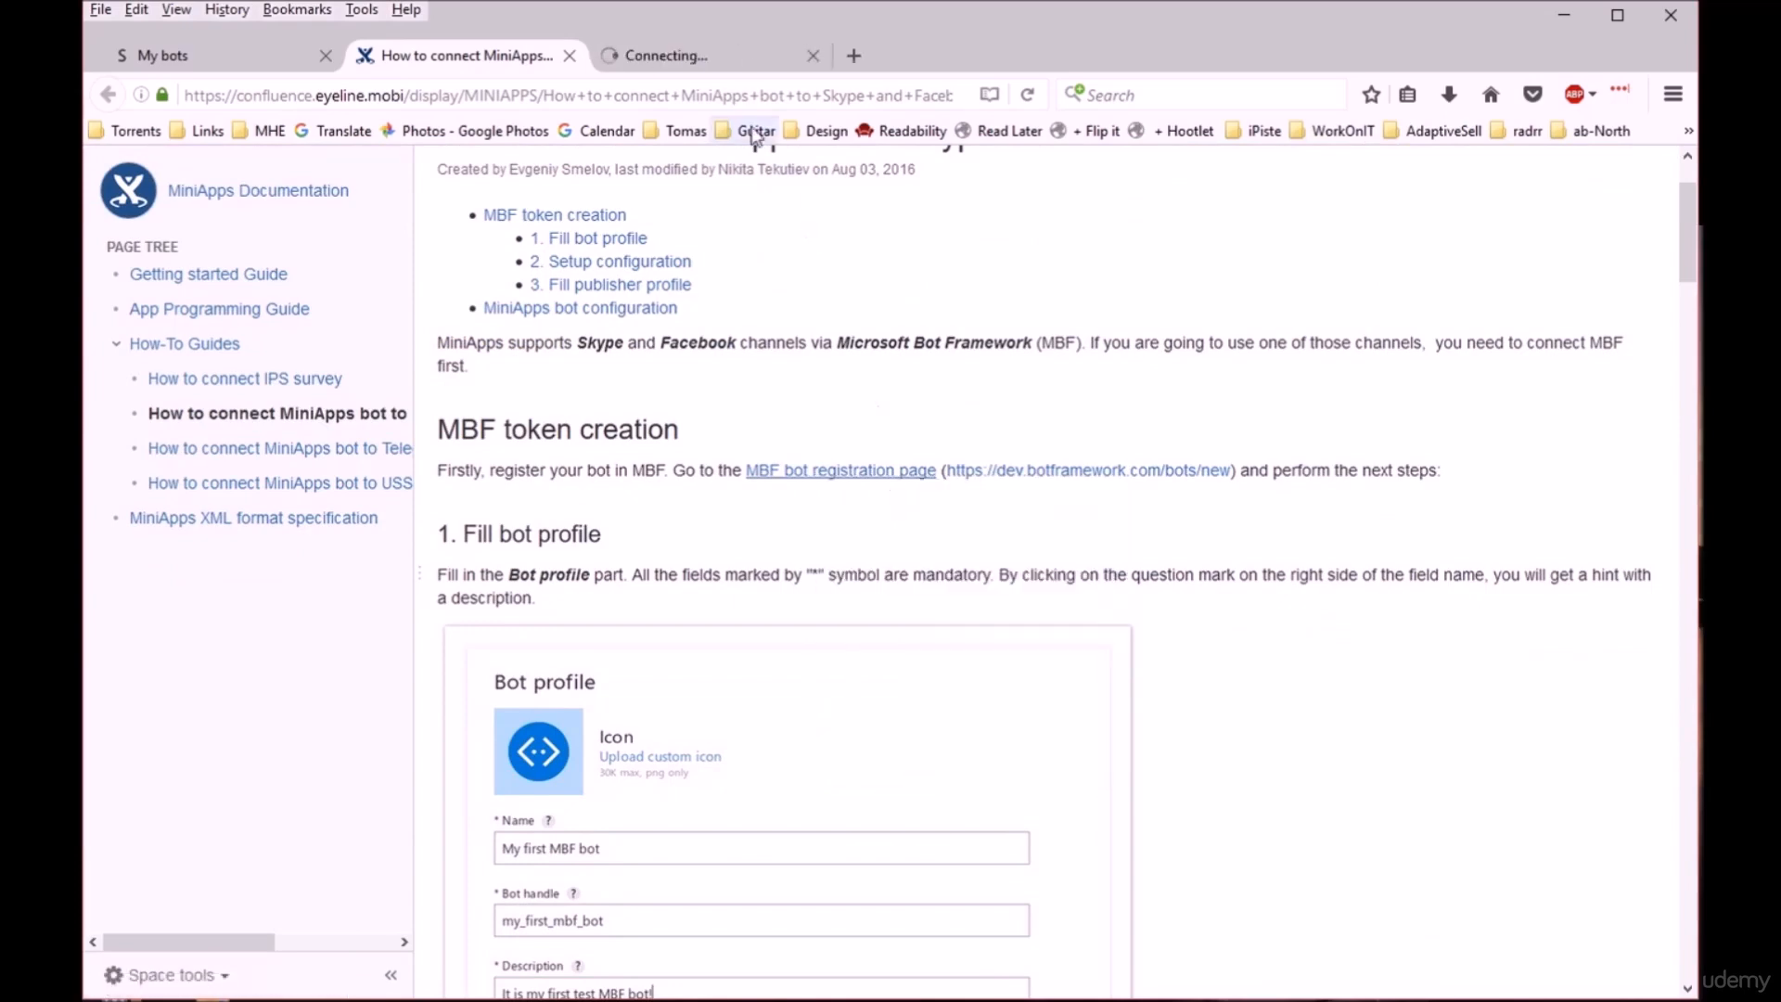
{"action": "left_click", "coordinate": [701, 57]}
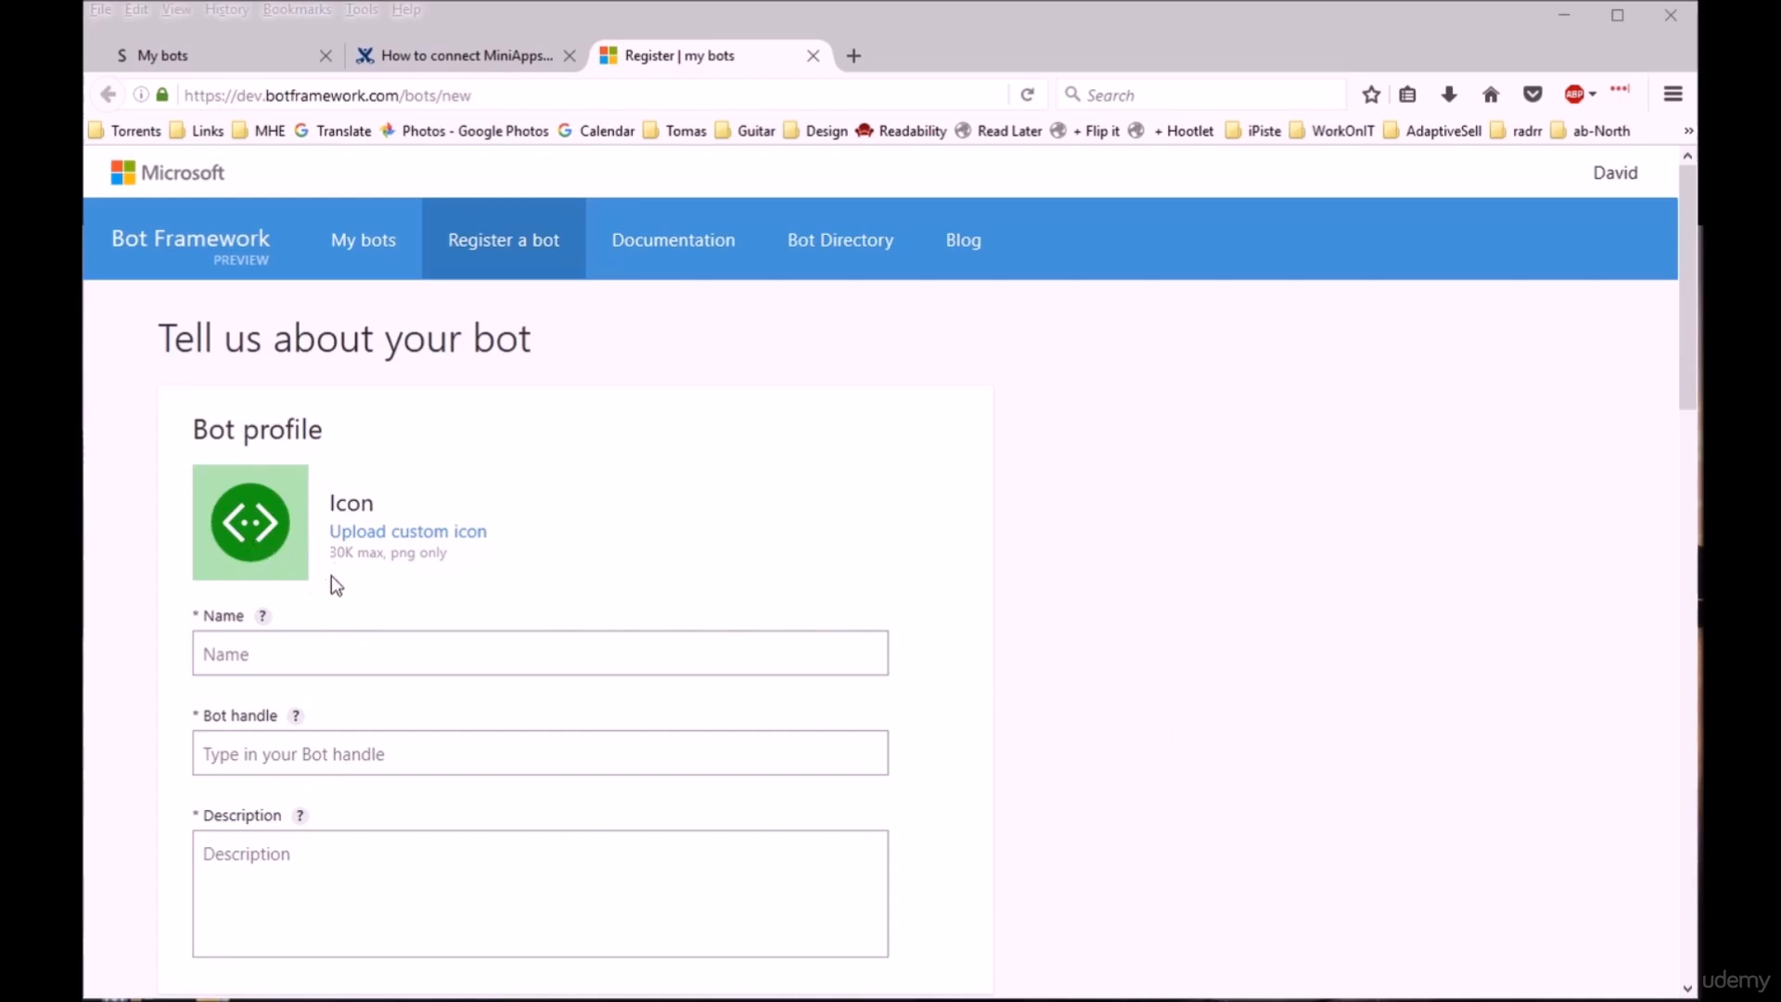
- Fill in the bot profile with name DavidUdemyBot, handle davidudemy and description "Test bot for my Udemy Course"
{"action": "left_click", "coordinate": [279, 663]}
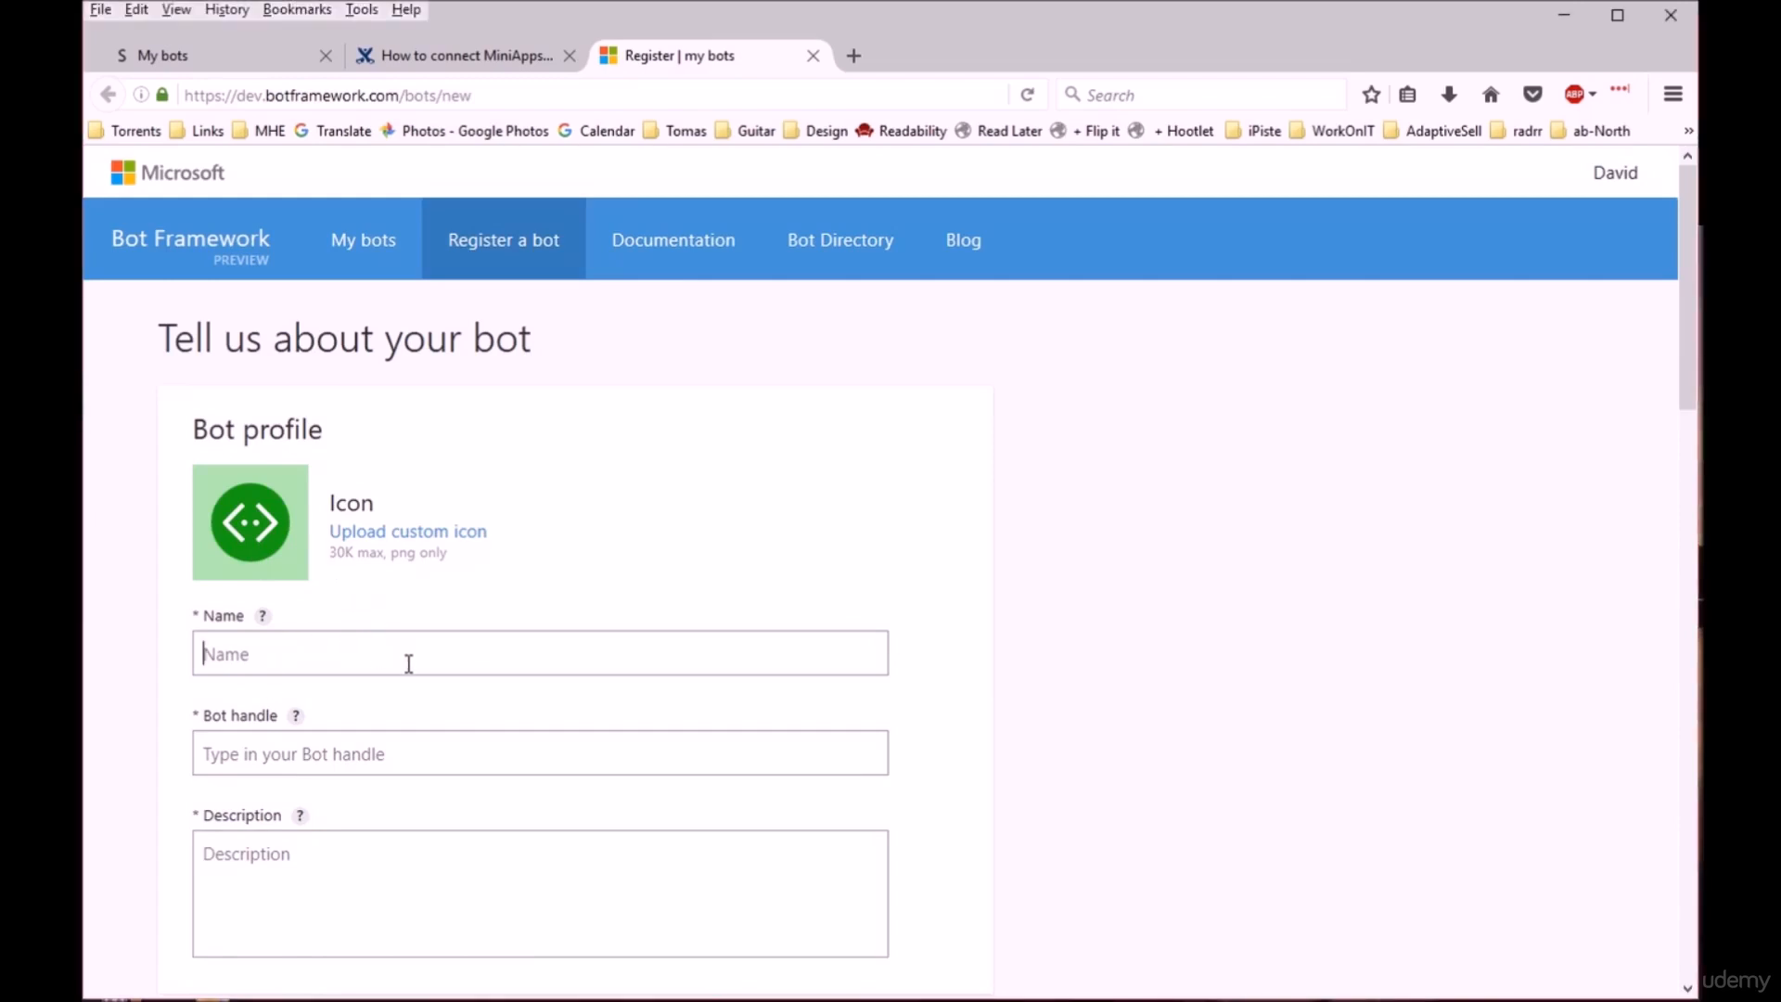
{"action": "type", "text": "DavidUdemyBot"}
{"action": "left_click", "coordinate": [387, 755]}
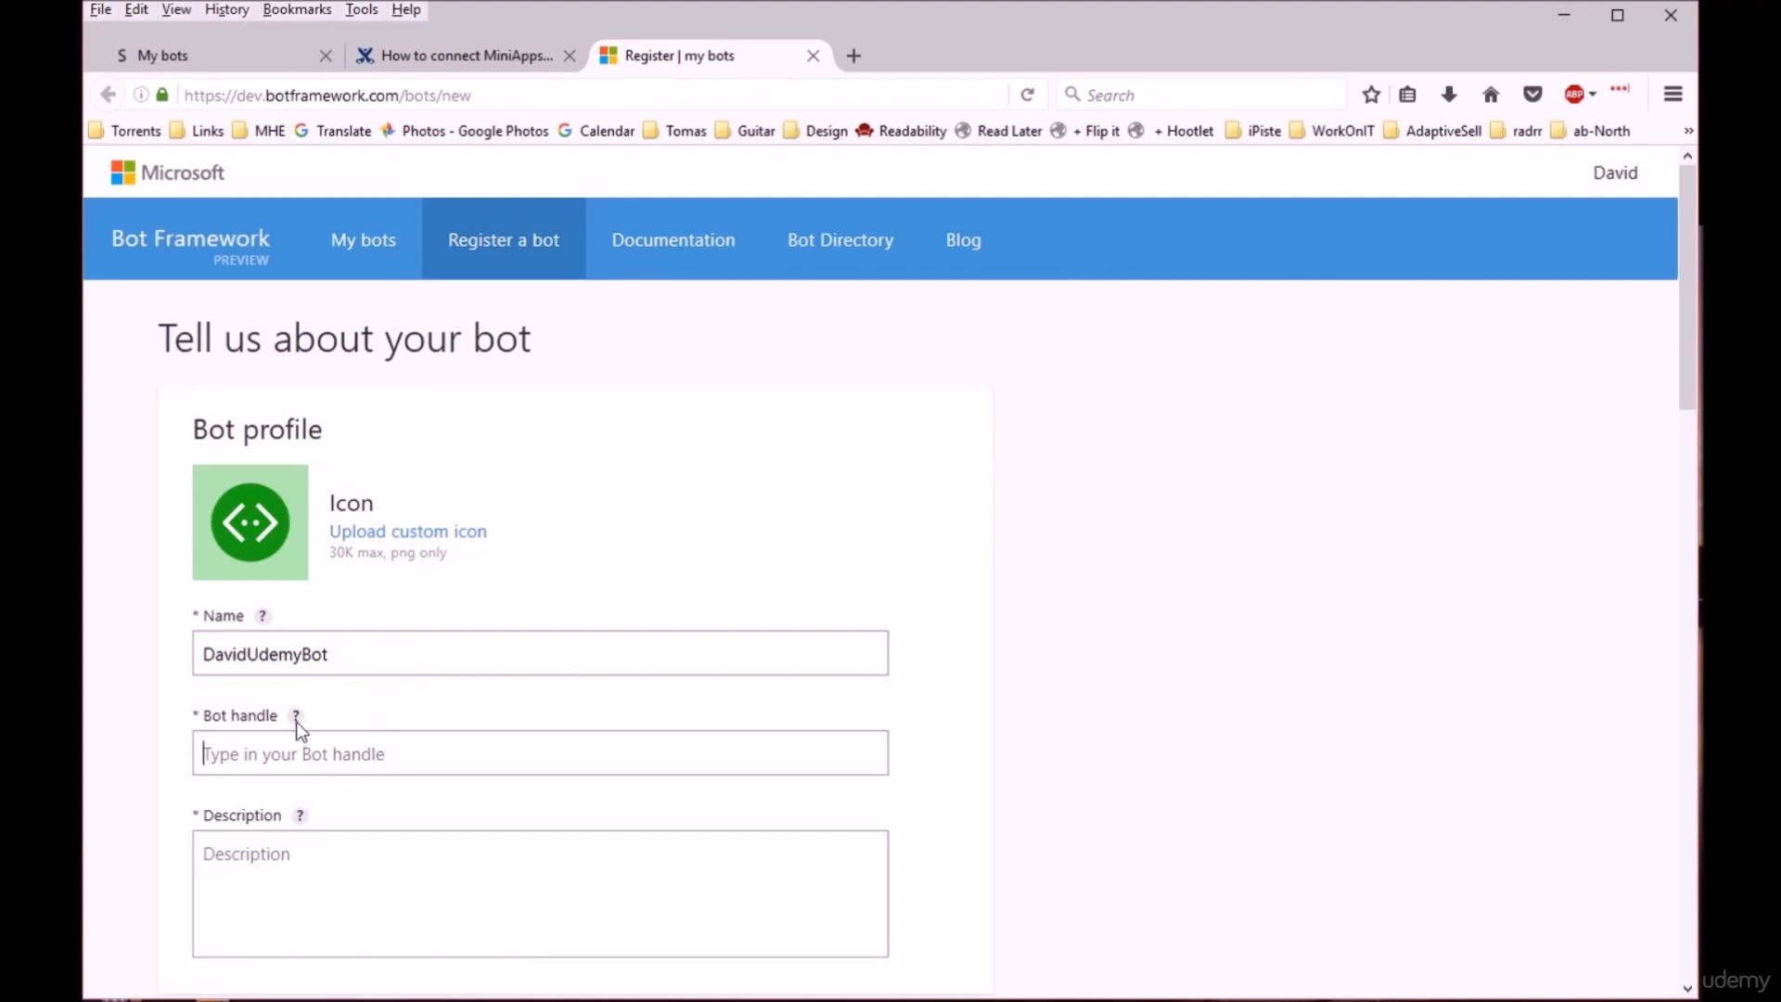
{"action": "mouse_move", "coordinate": [297, 722]}
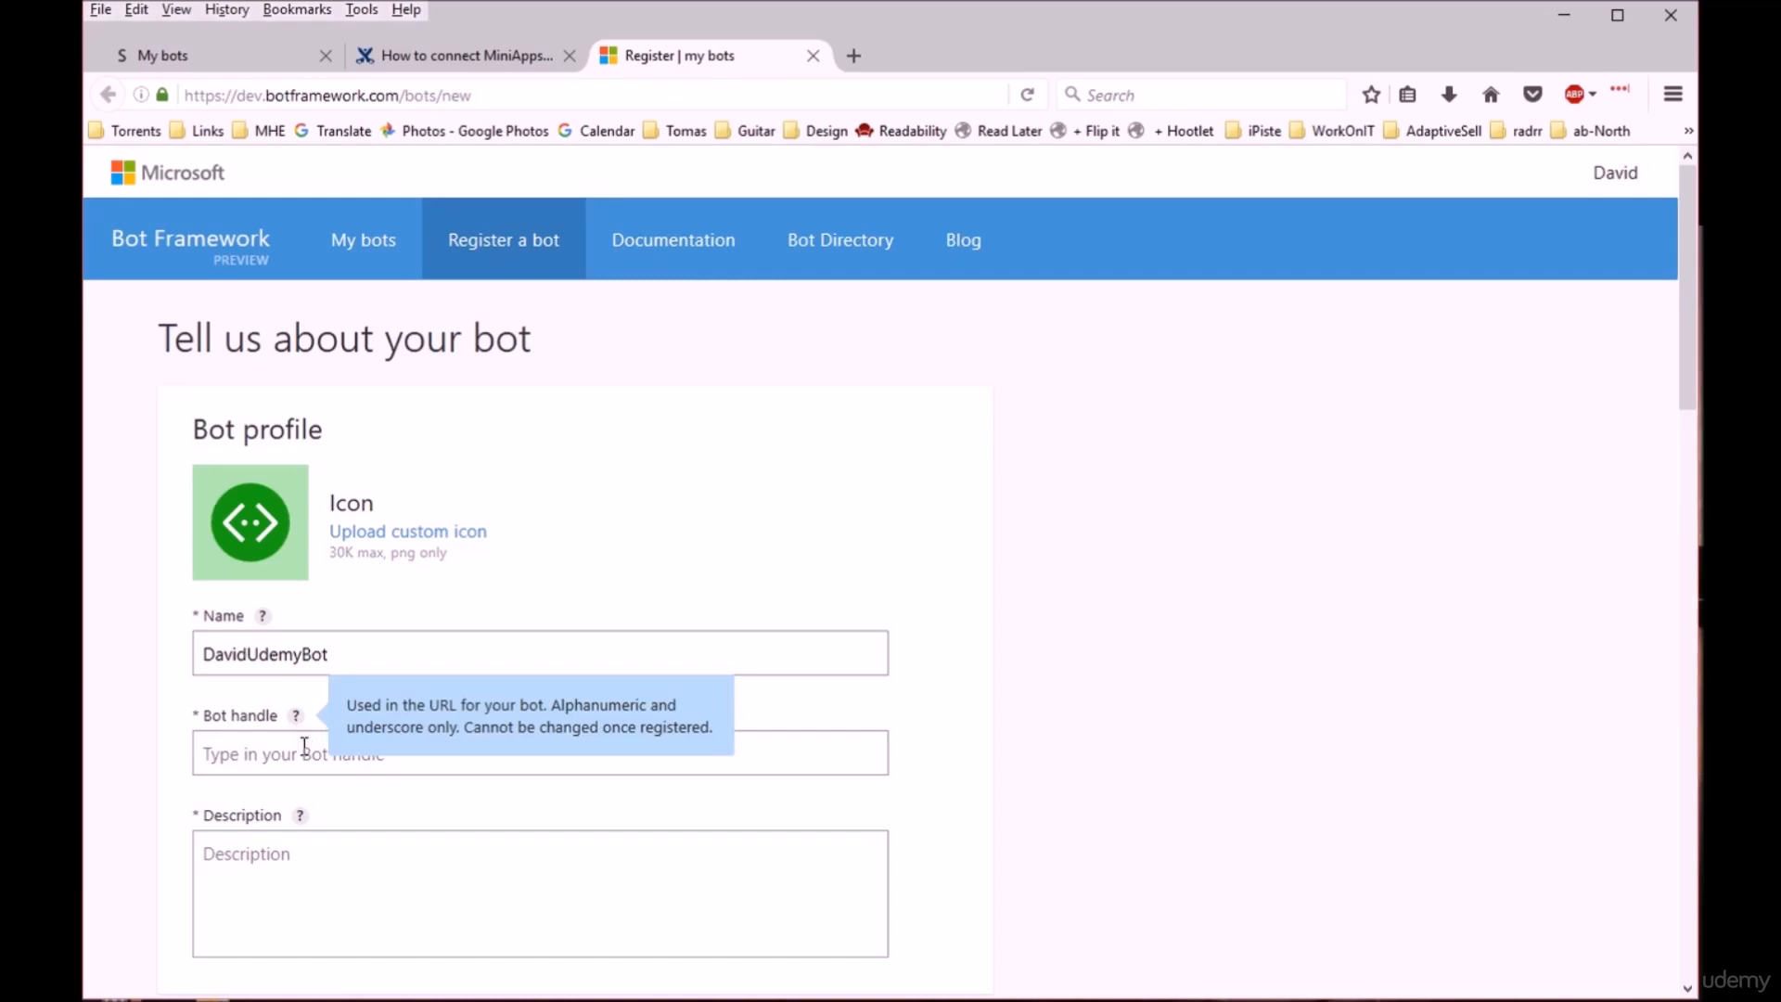
{"action": "type", "text": "davidudemy"}
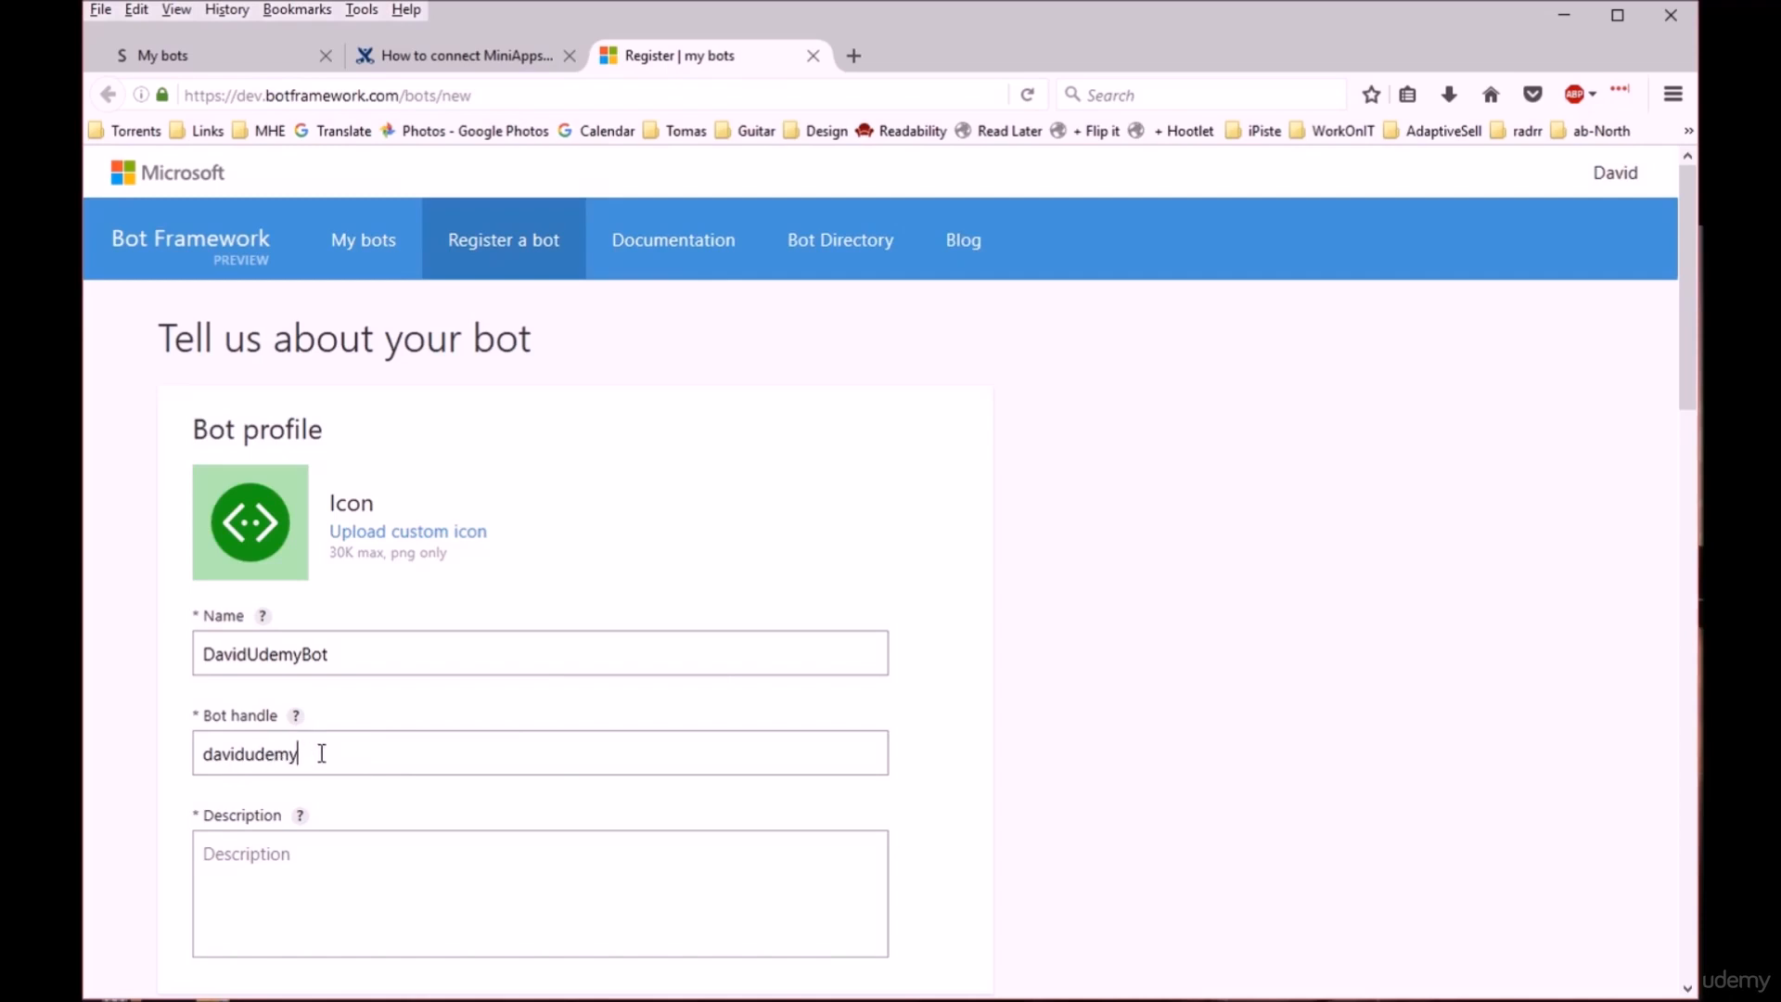
{"action": "left_click", "coordinate": [442, 877]}
{"action": "type", "text": "Test bot for my Udemy Course"}
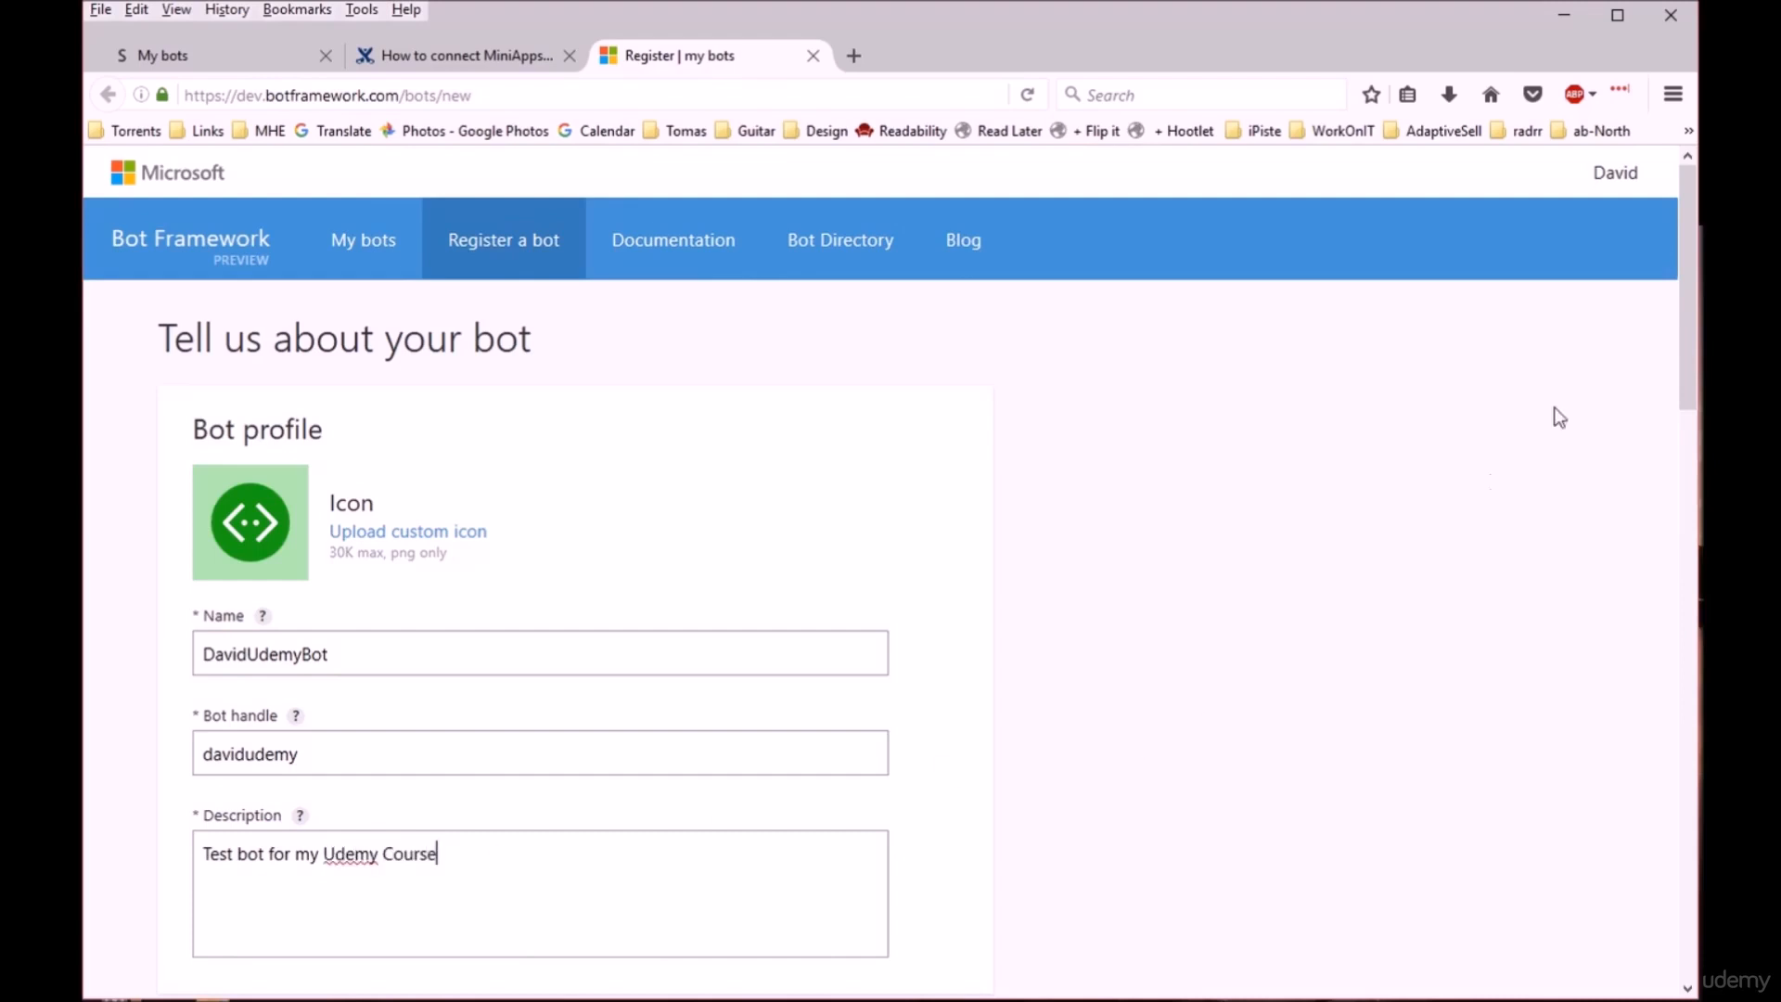
- Create a Microsoft App ID for the bot and generate its app password
{"action": "left_click_drag", "start_coordinate": [1685, 381], "coordinate": [1654, 569]}
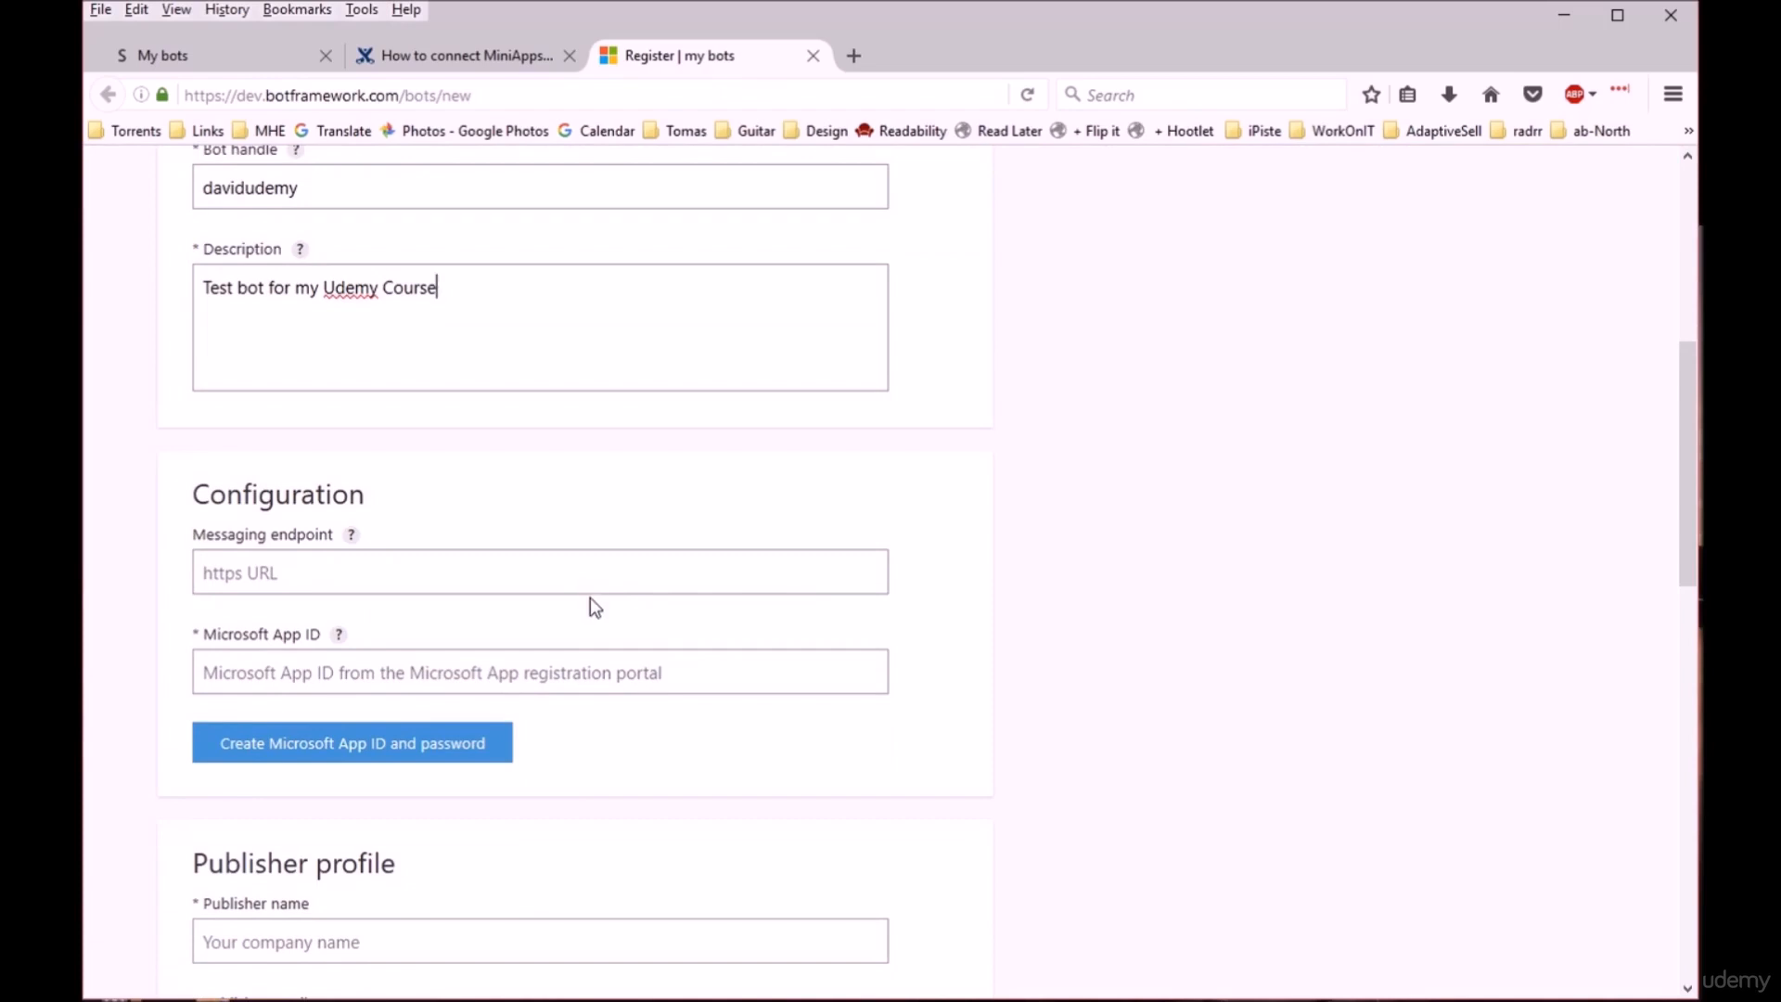
{"action": "left_click", "coordinate": [347, 753]}
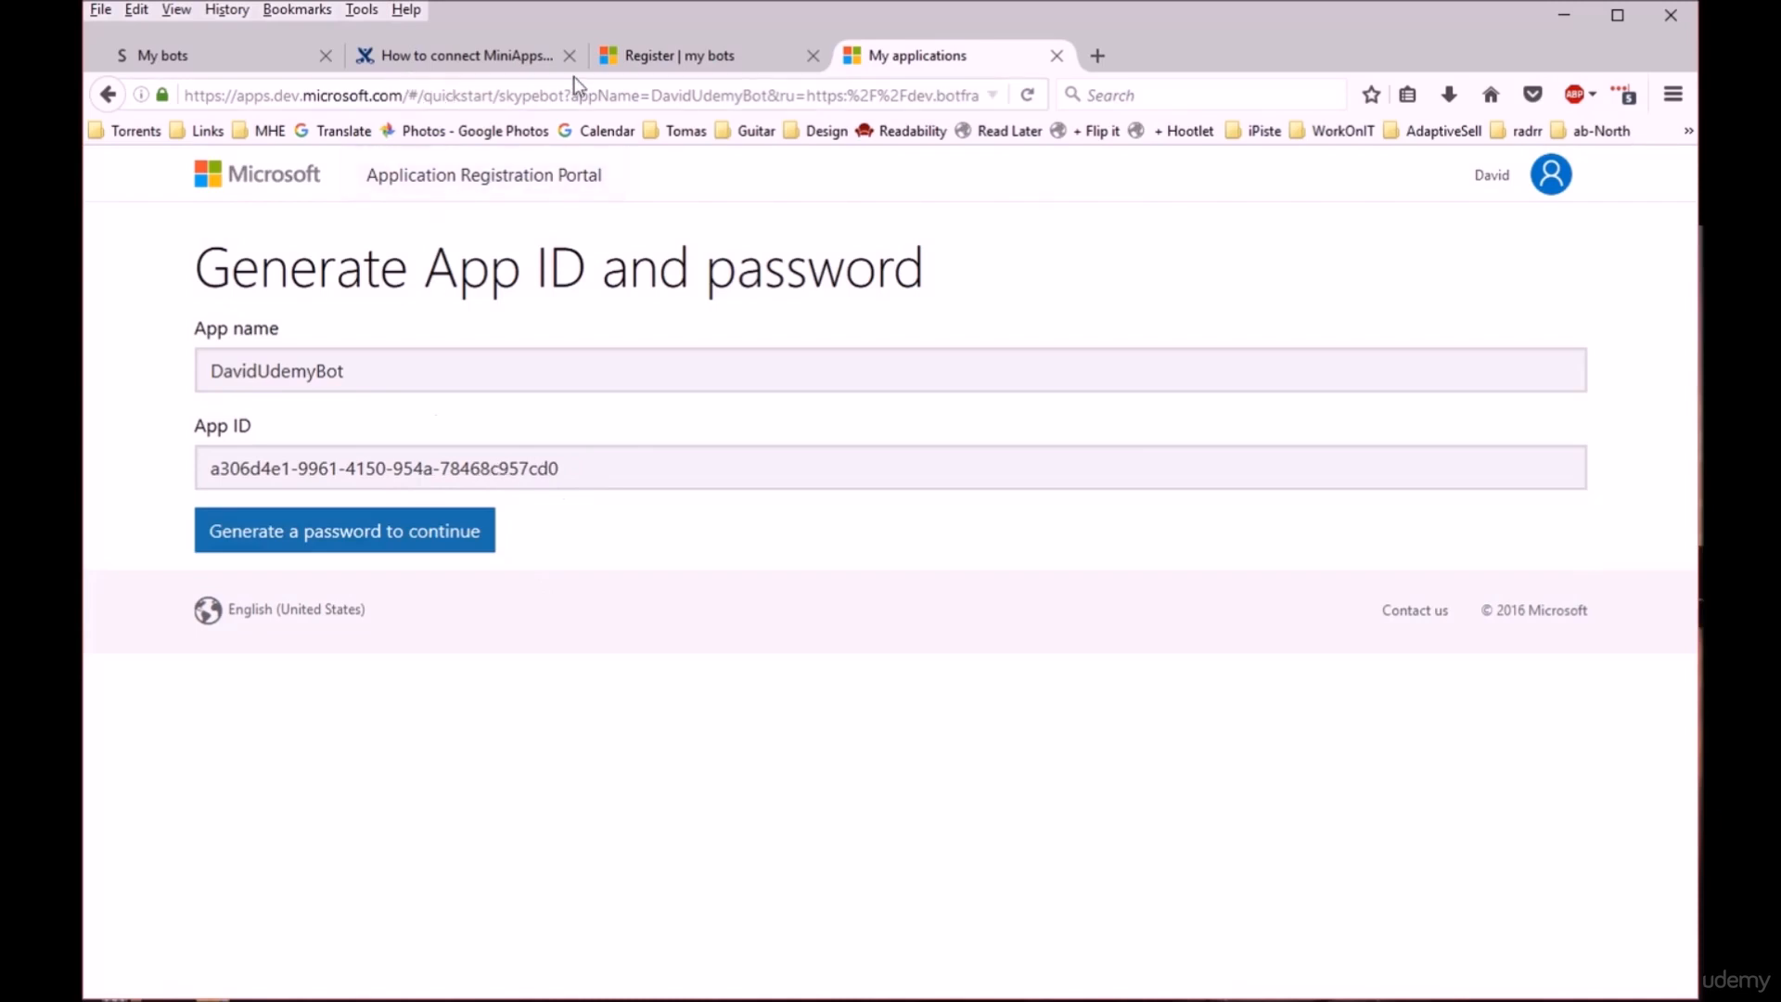
{"action": "left_click", "coordinate": [671, 53]}
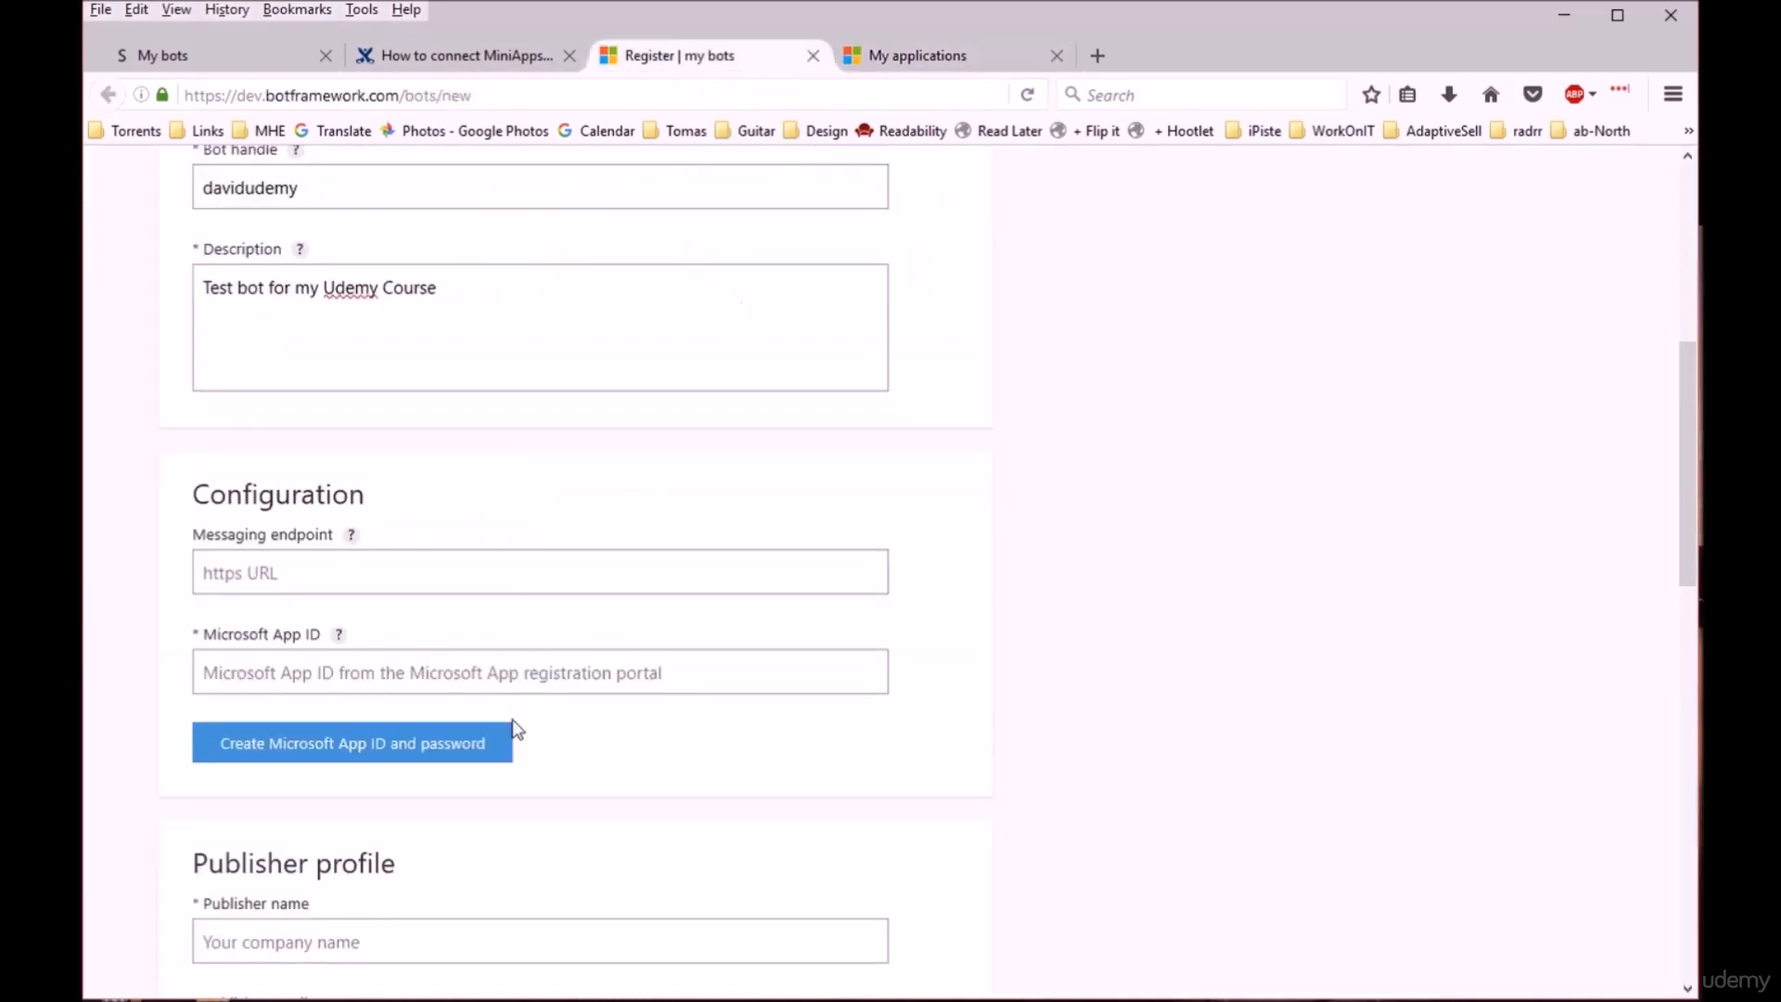
{"action": "left_click", "coordinate": [879, 61]}
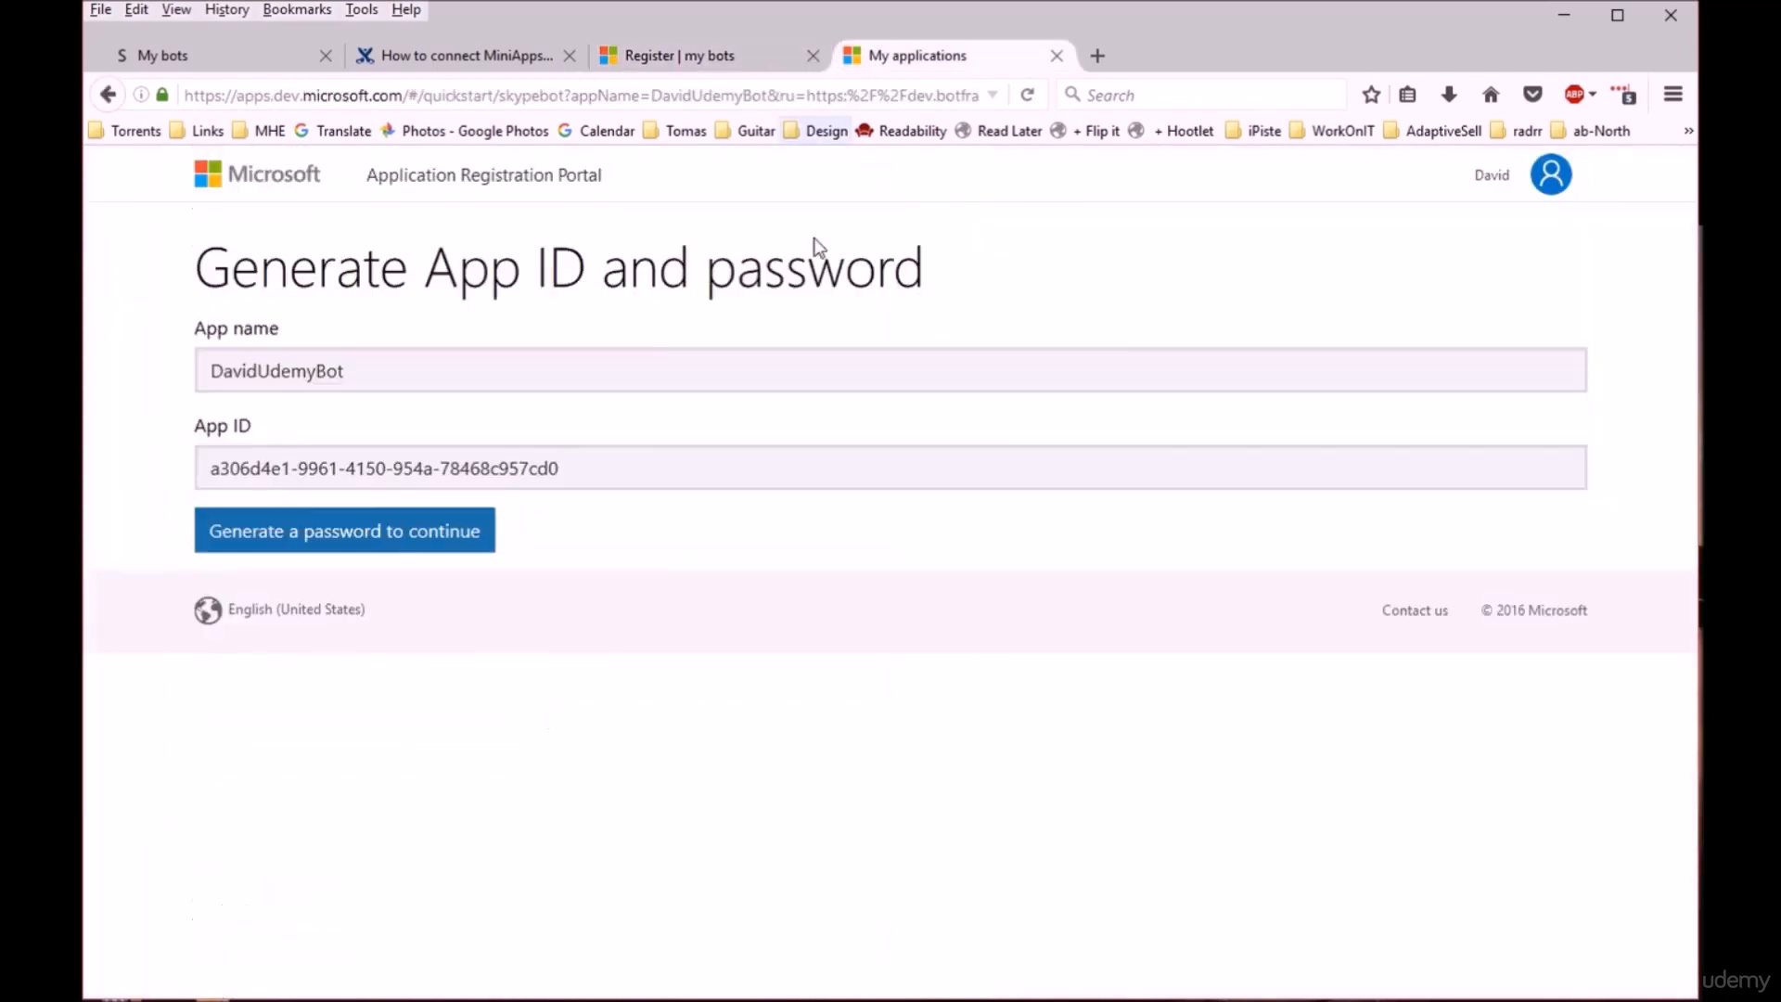
{"action": "left_click", "coordinate": [349, 547]}
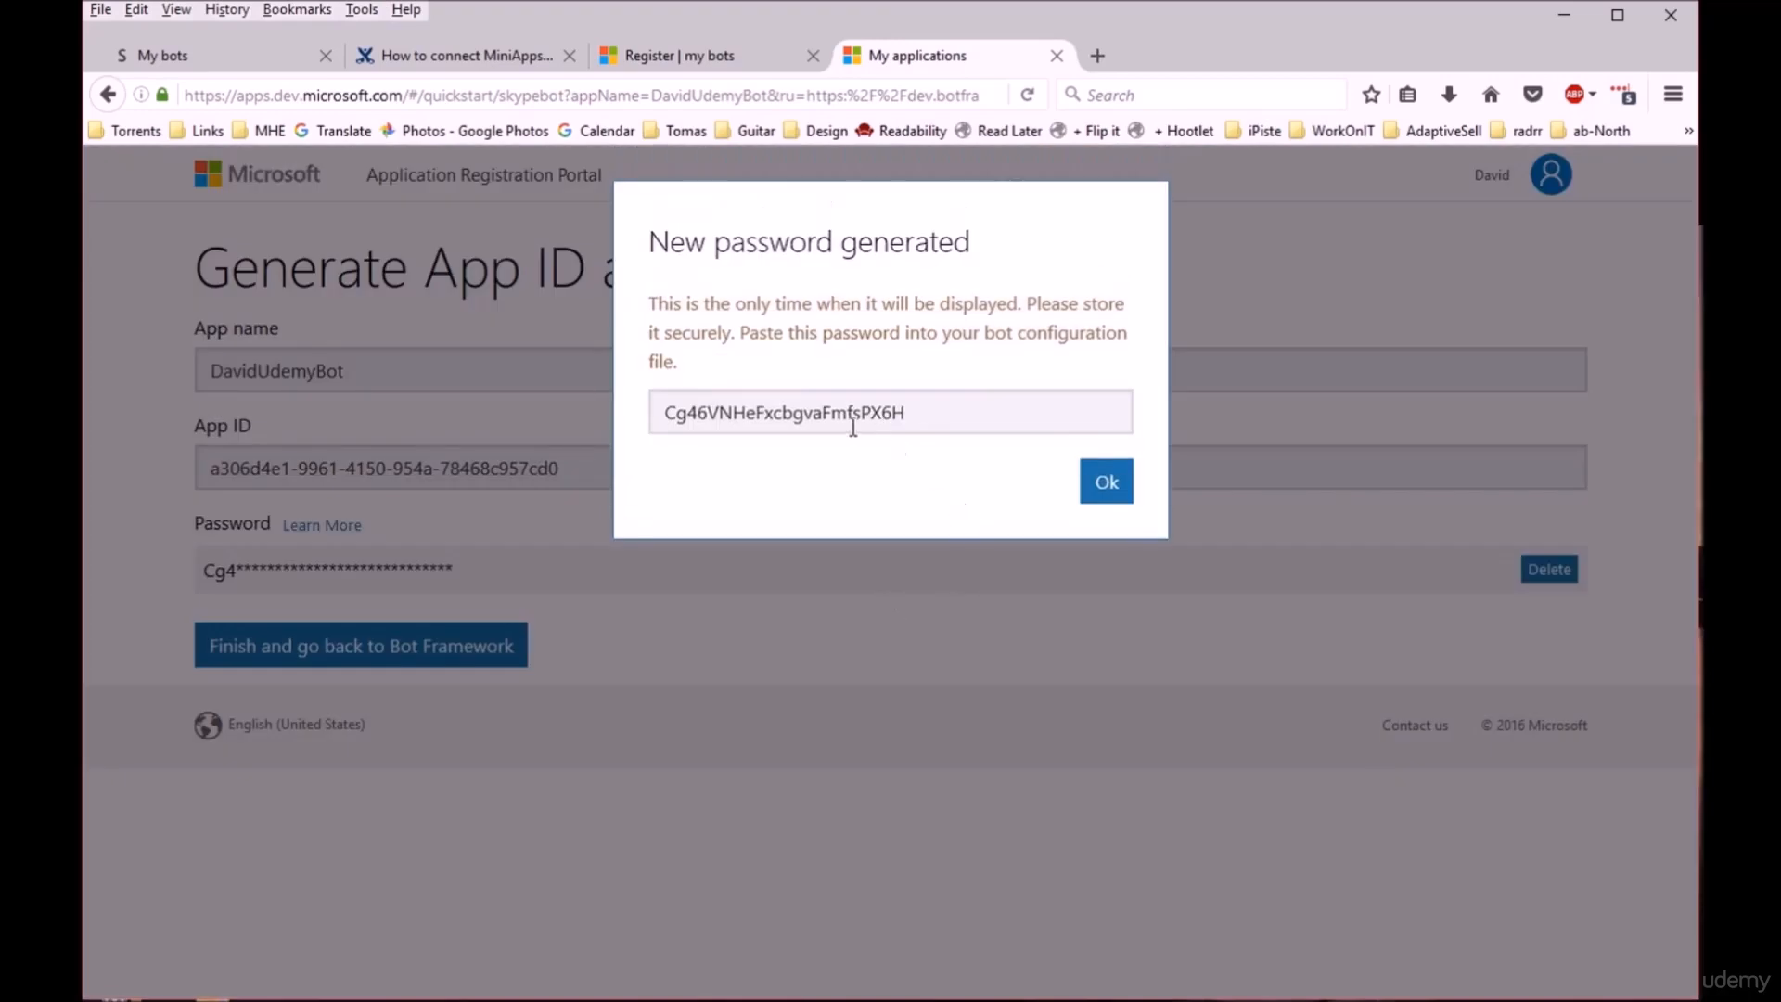
- Copy the generated app password, close its dialog and finish the app registration to return to Bot Framework
{"action": "double_click", "coordinate": [829, 419]}
{"action": "right_click", "coordinate": [828, 419]}
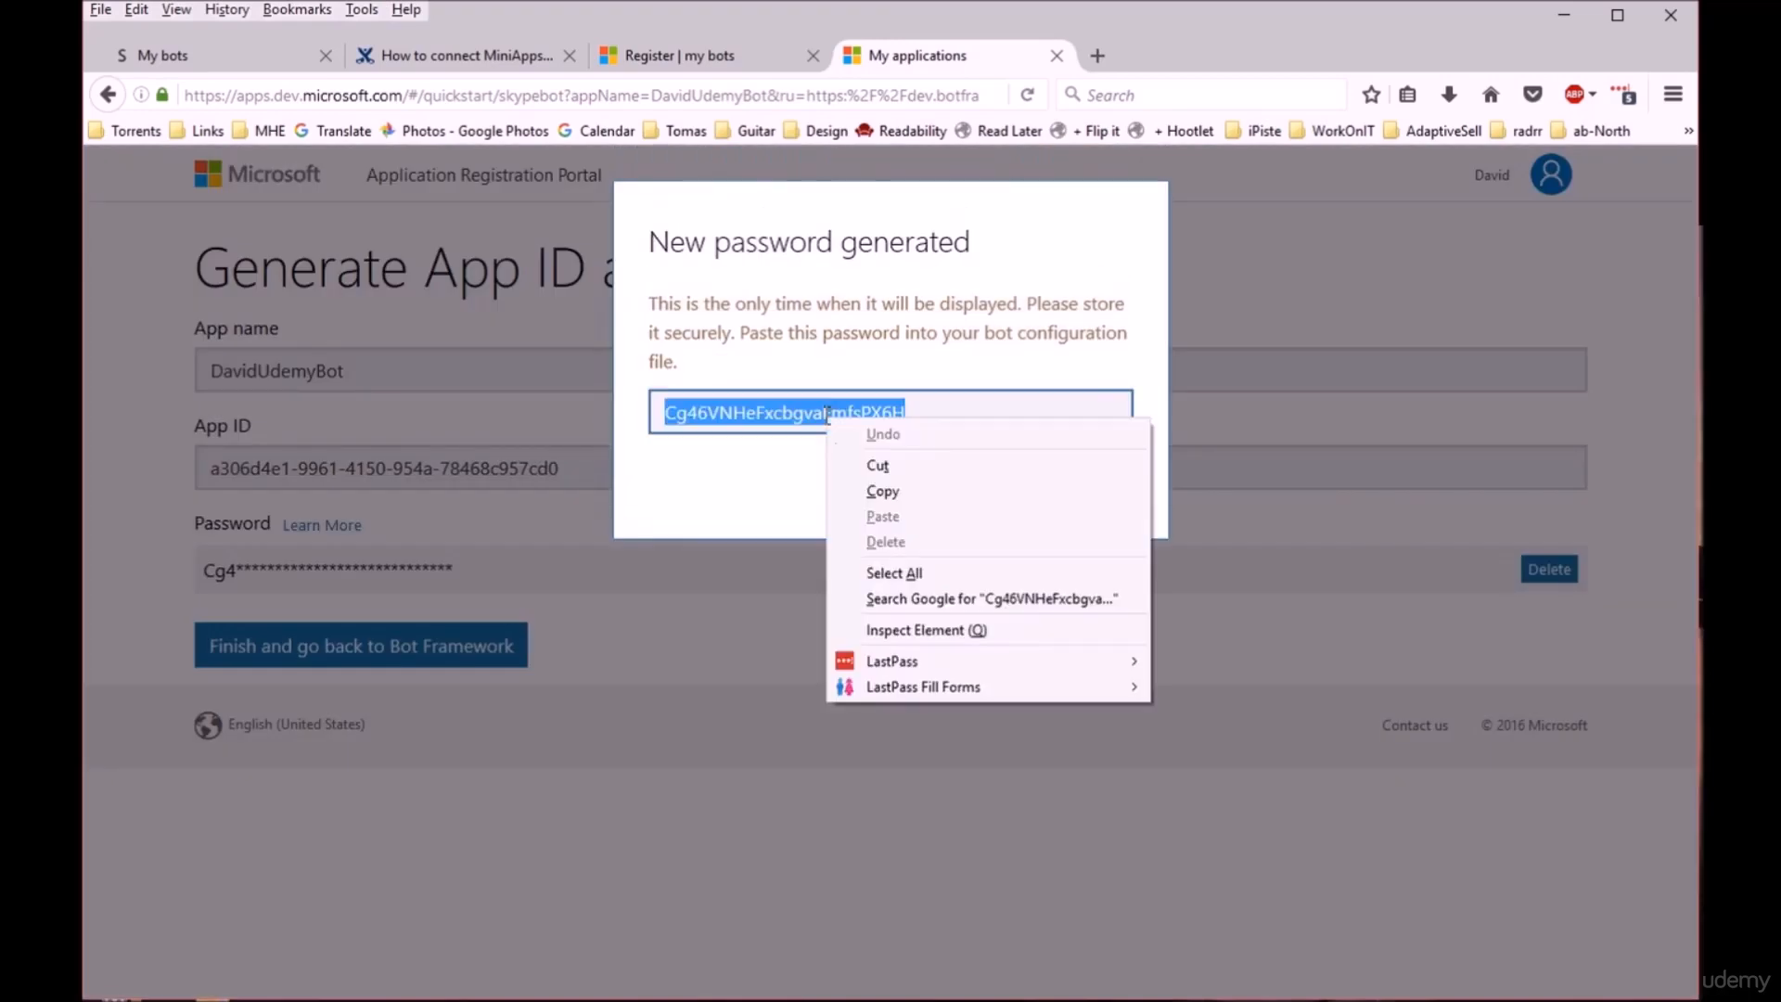
{"action": "left_click", "coordinate": [882, 491]}
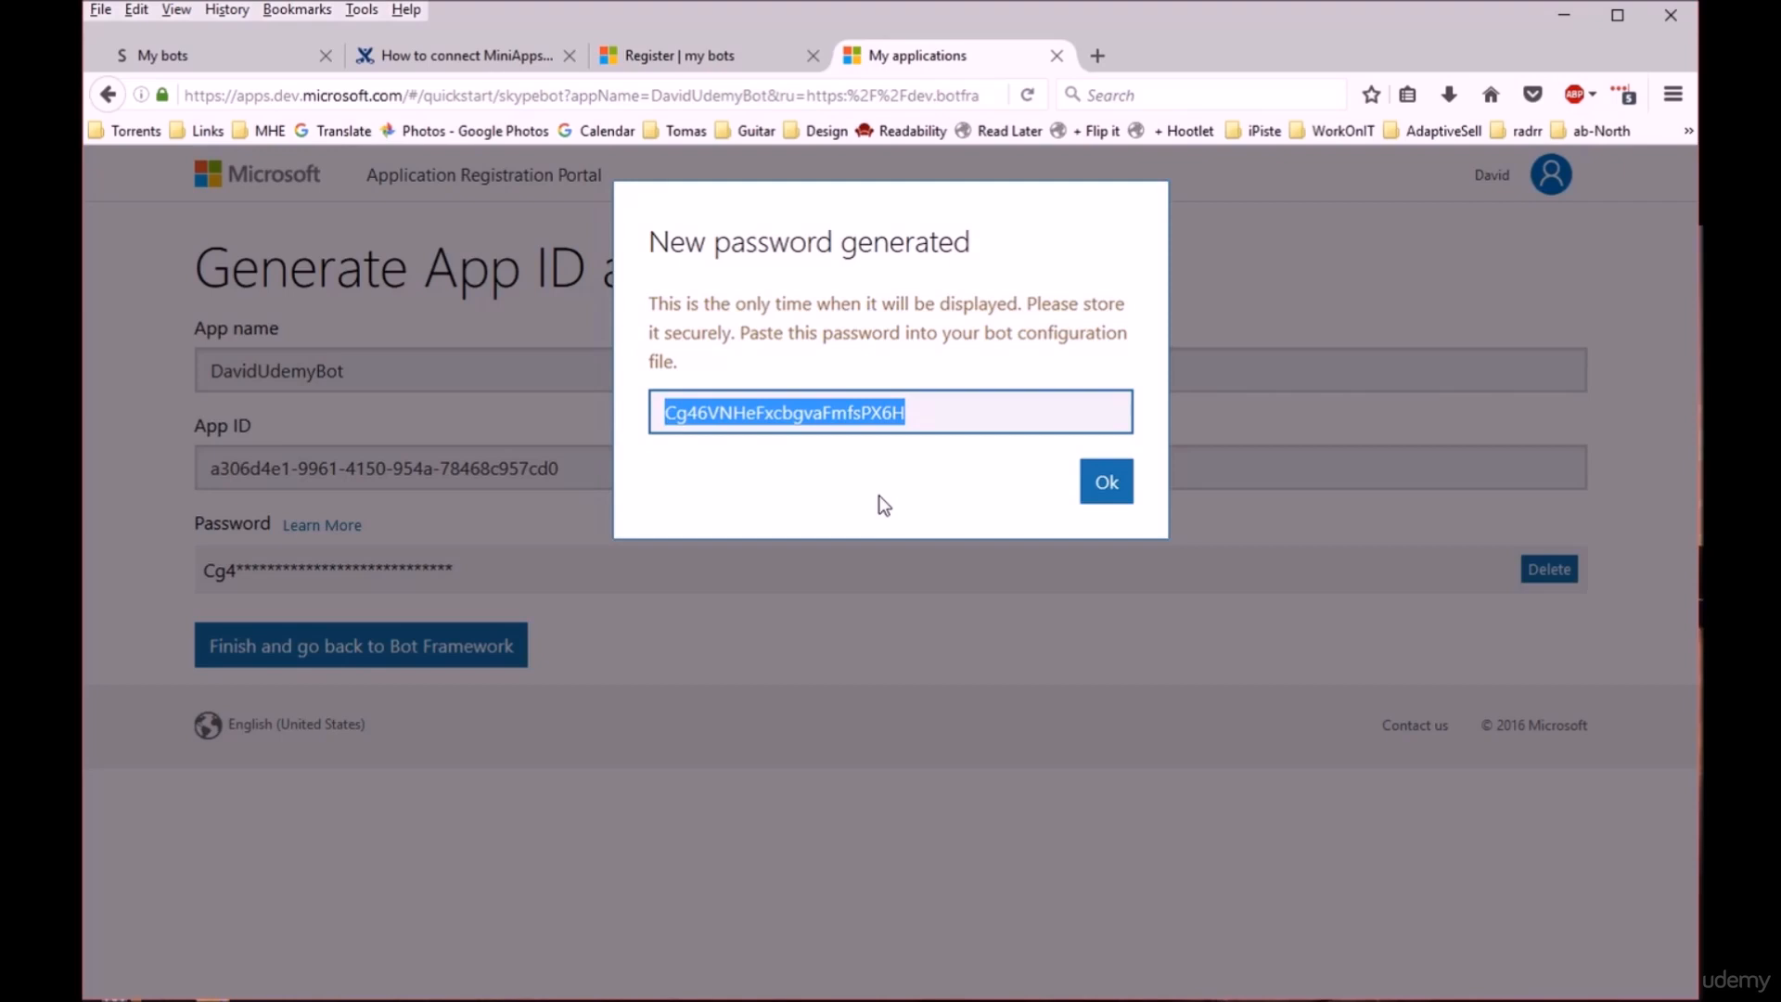
{"action": "left_click", "coordinate": [1174, 542]}
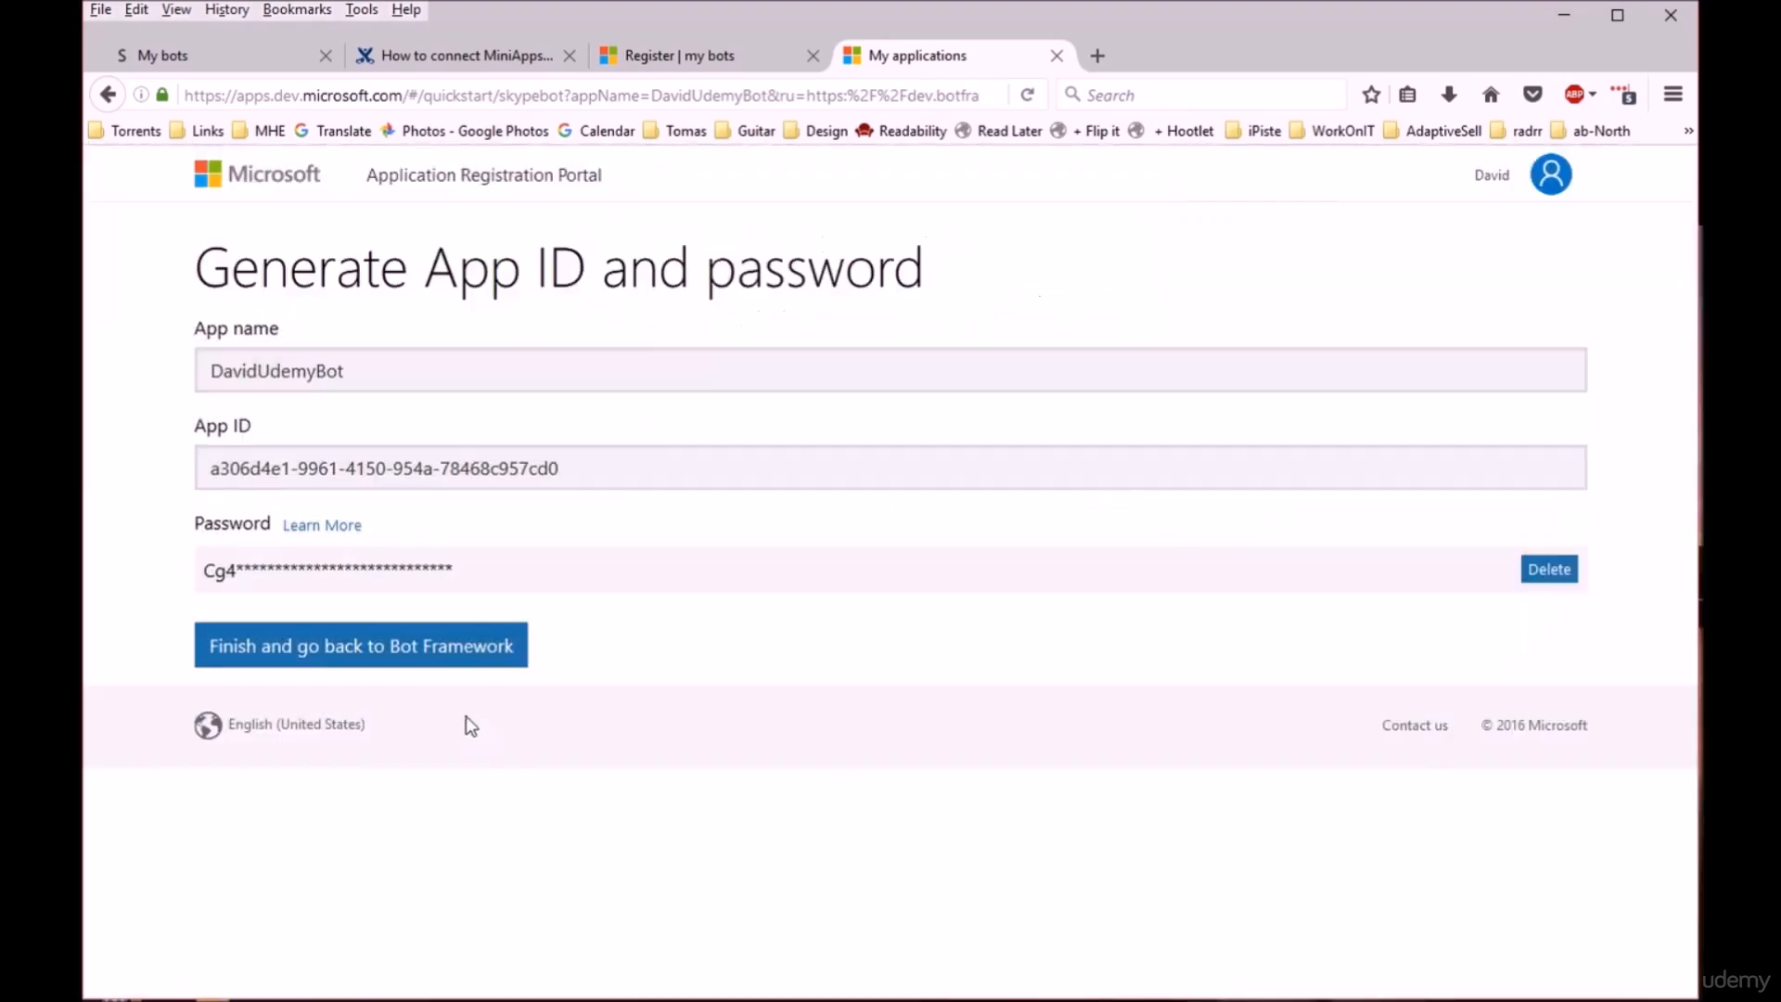
{"action": "left_click", "coordinate": [446, 653]}
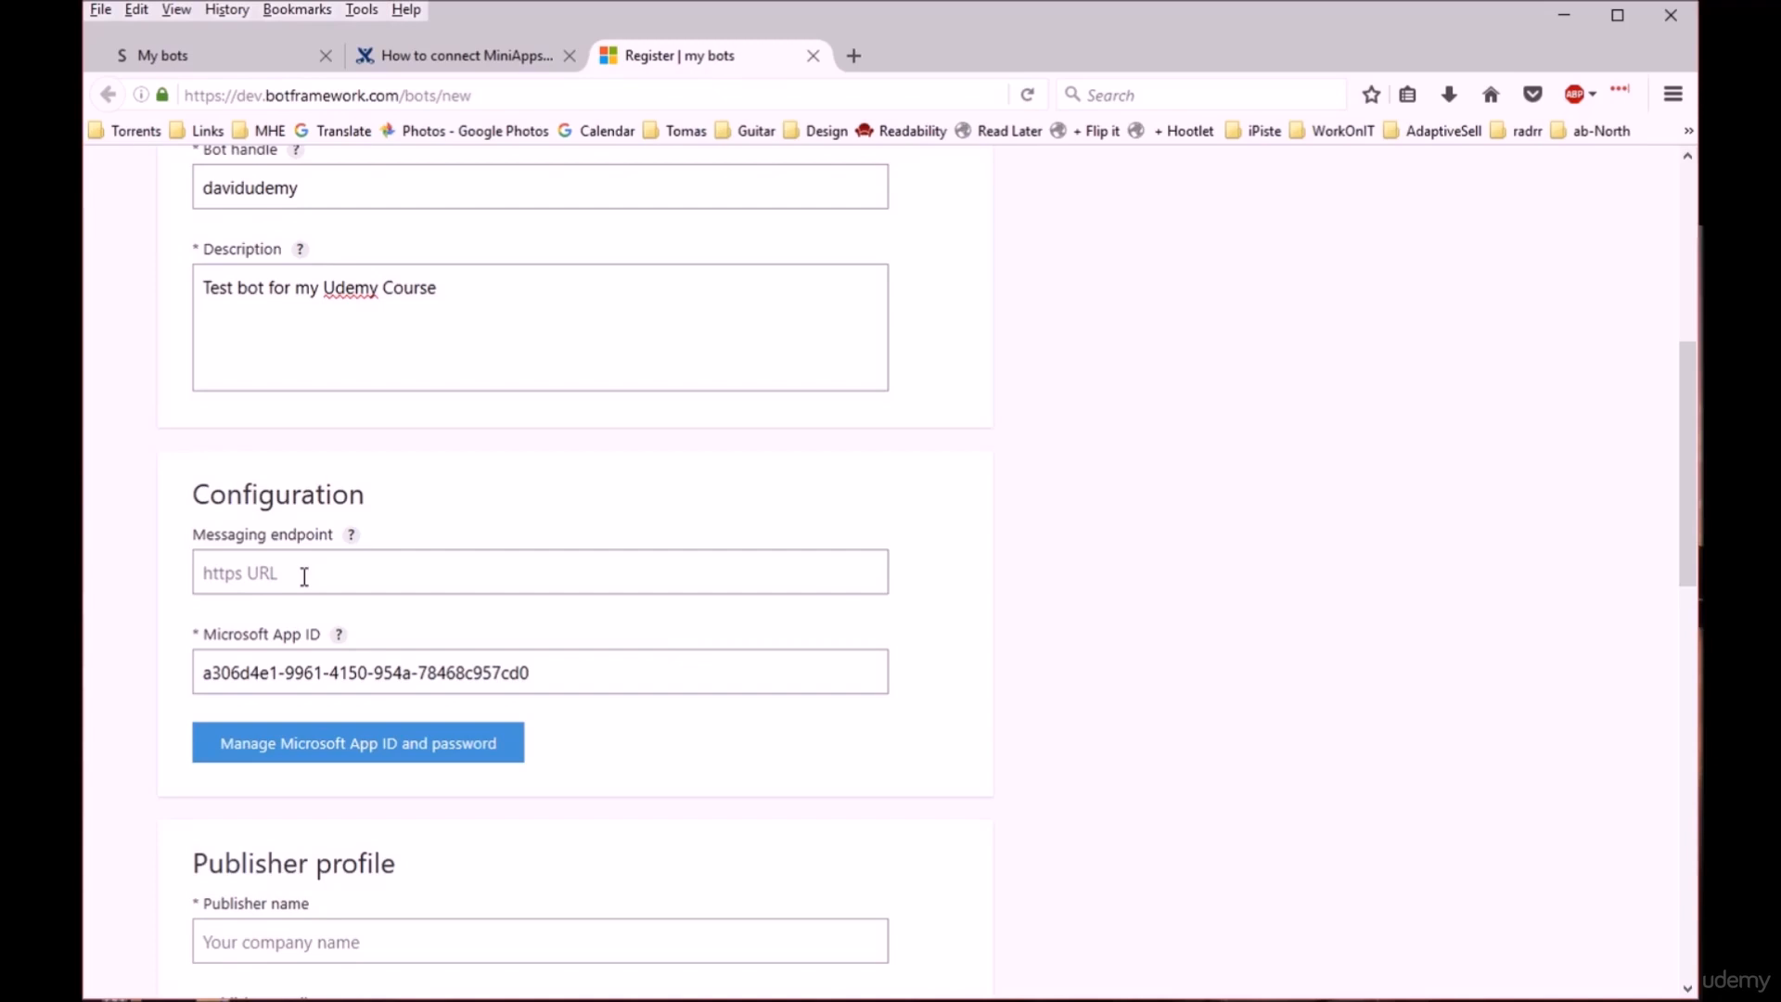
{"action": "left_click", "coordinate": [466, 59]}
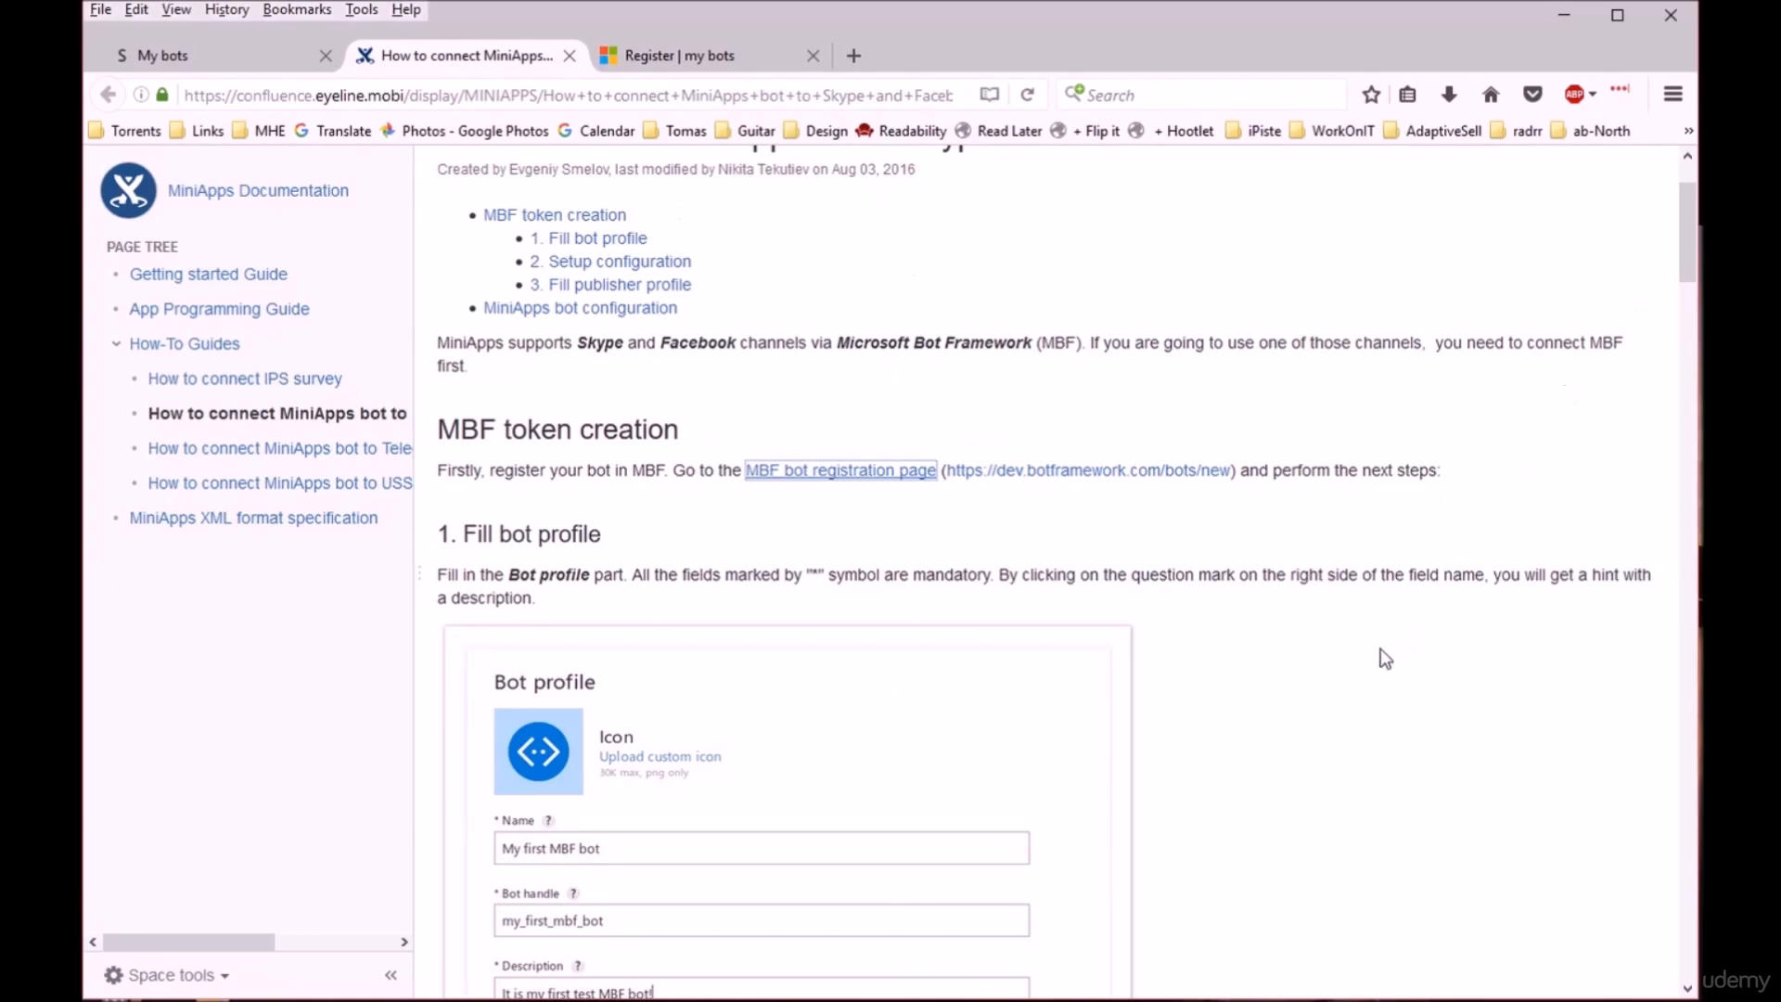
{"action": "scroll", "coordinate": [1375, 612], "scroll_direction": "down", "scroll_amount": 4}
{"action": "scroll", "coordinate": [1374, 612], "scroll_direction": "down", "scroll_amount": 9}
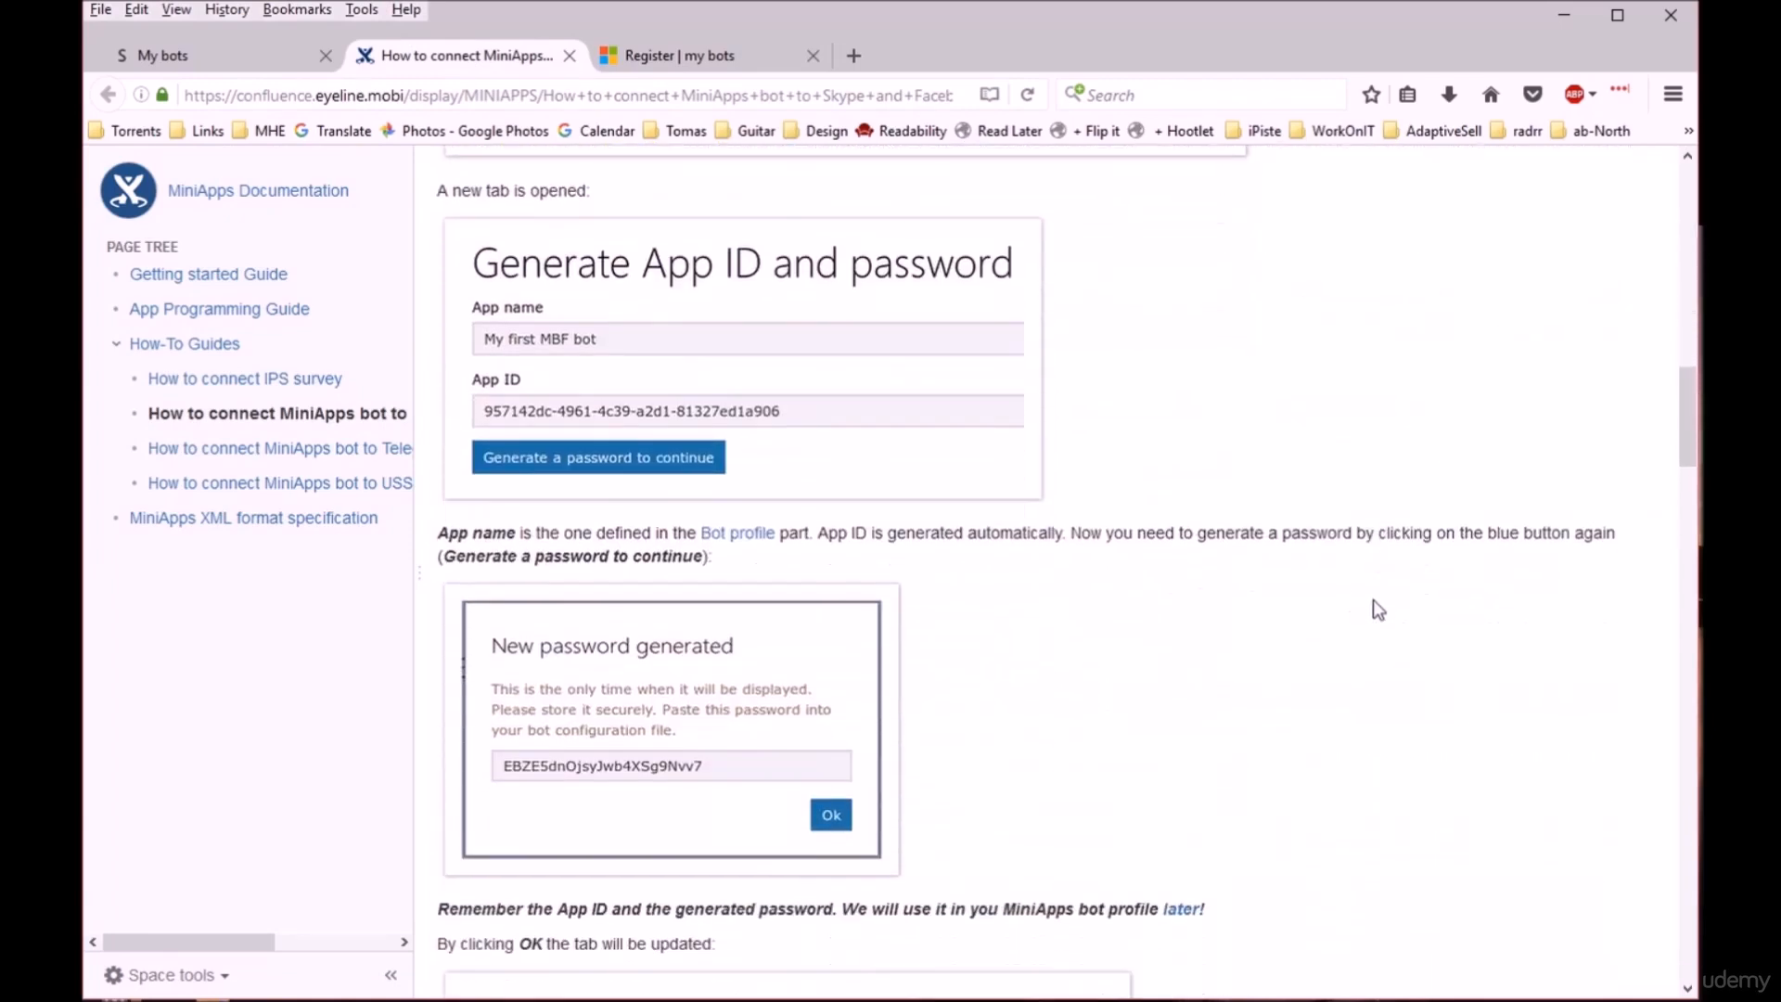
{"action": "scroll", "coordinate": [1376, 601], "scroll_direction": "down", "scroll_amount": 4}
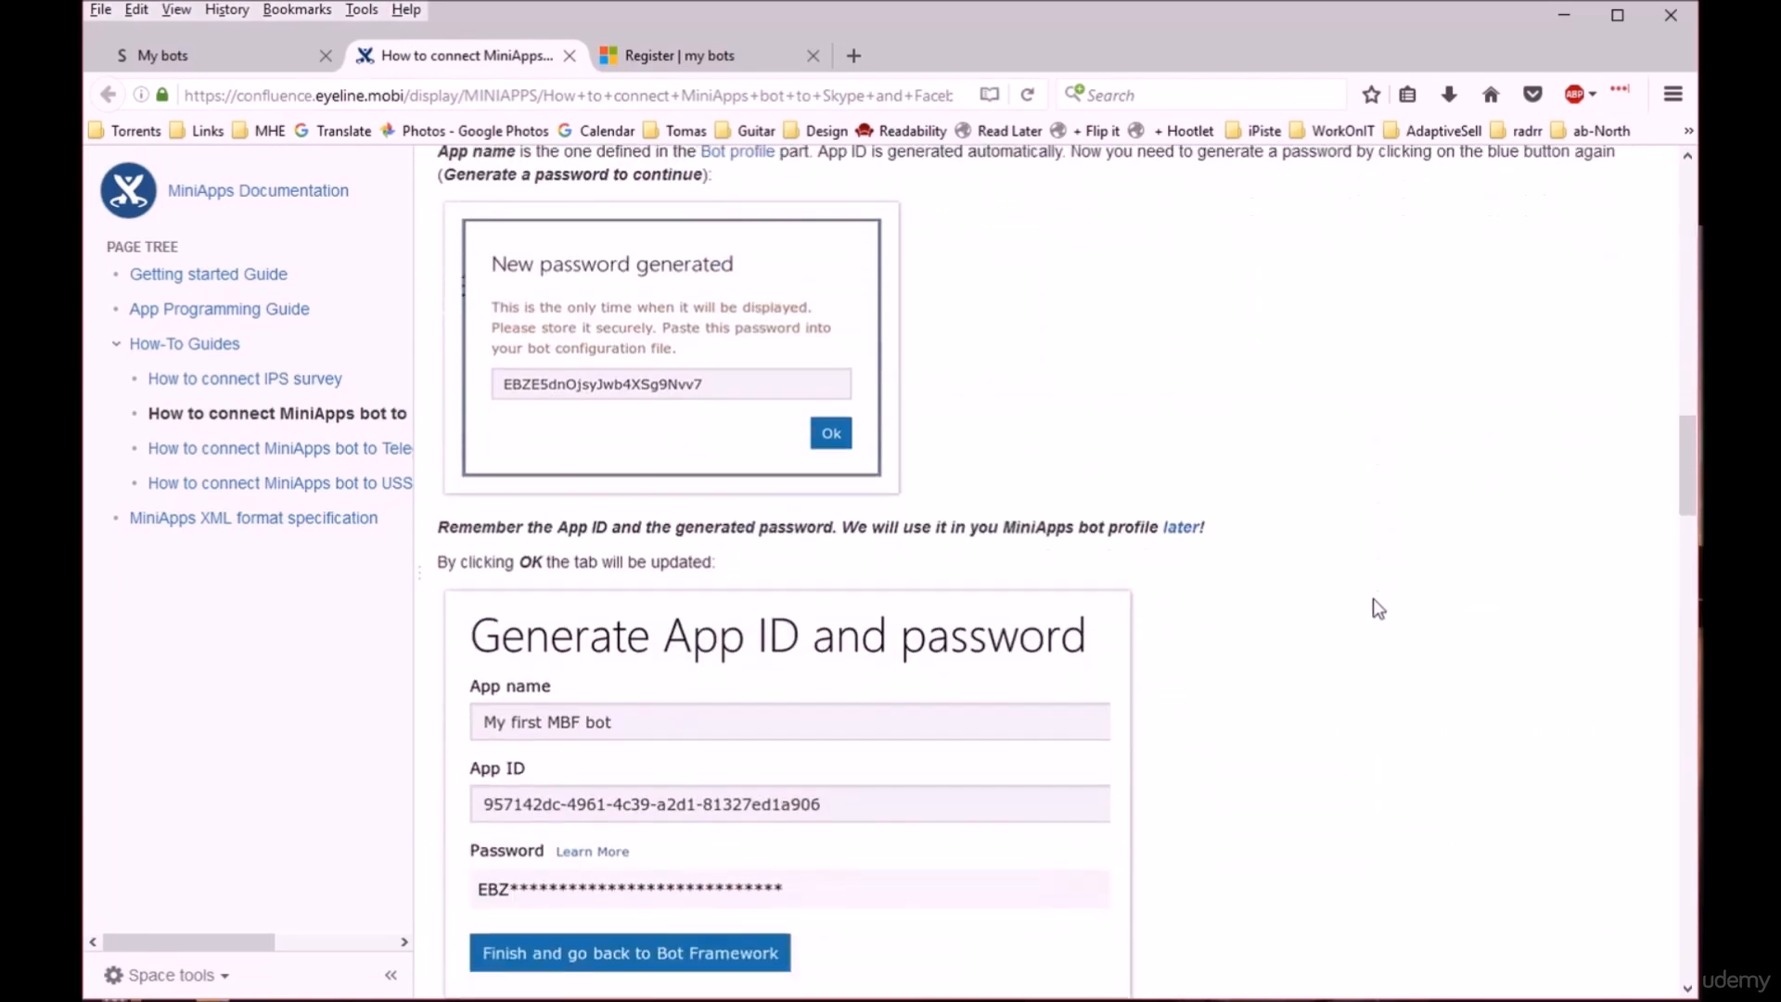
{"action": "scroll", "coordinate": [1382, 586], "scroll_direction": "down", "scroll_amount": 7}
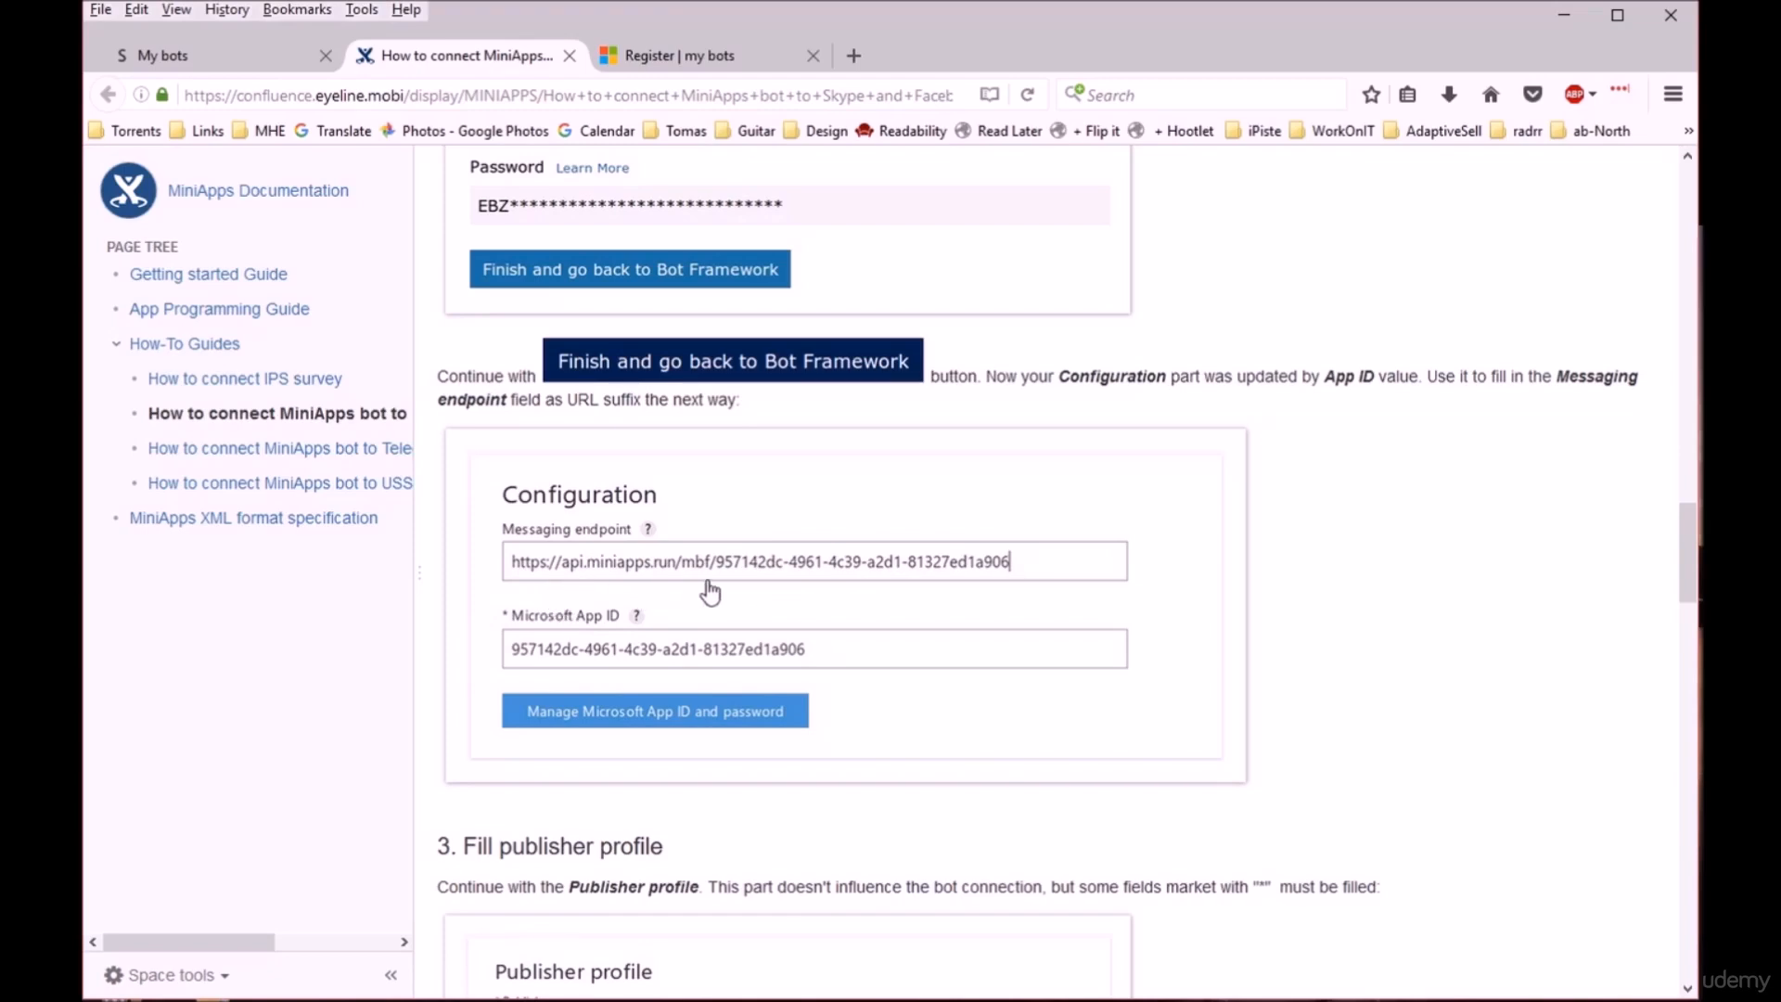
{"action": "left_click", "coordinate": [714, 57]}
{"action": "left_click", "coordinate": [442, 563]}
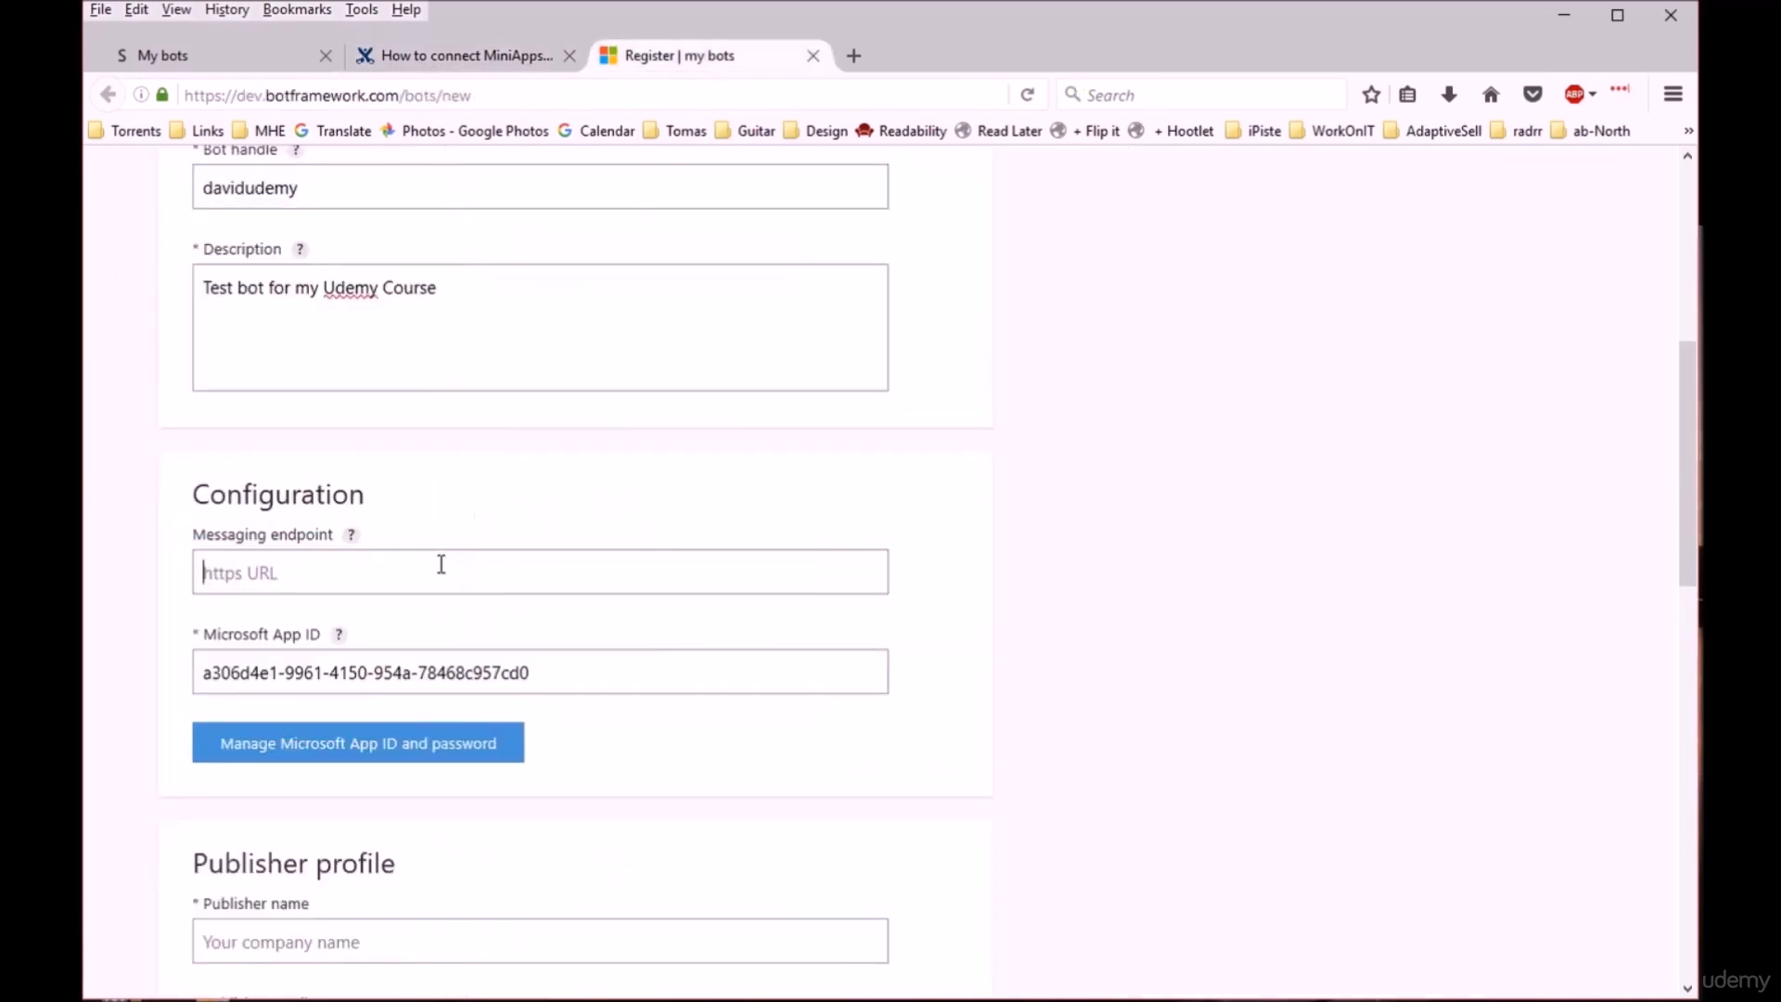
{"action": "type", "text": "https://api.miniapps.r"}
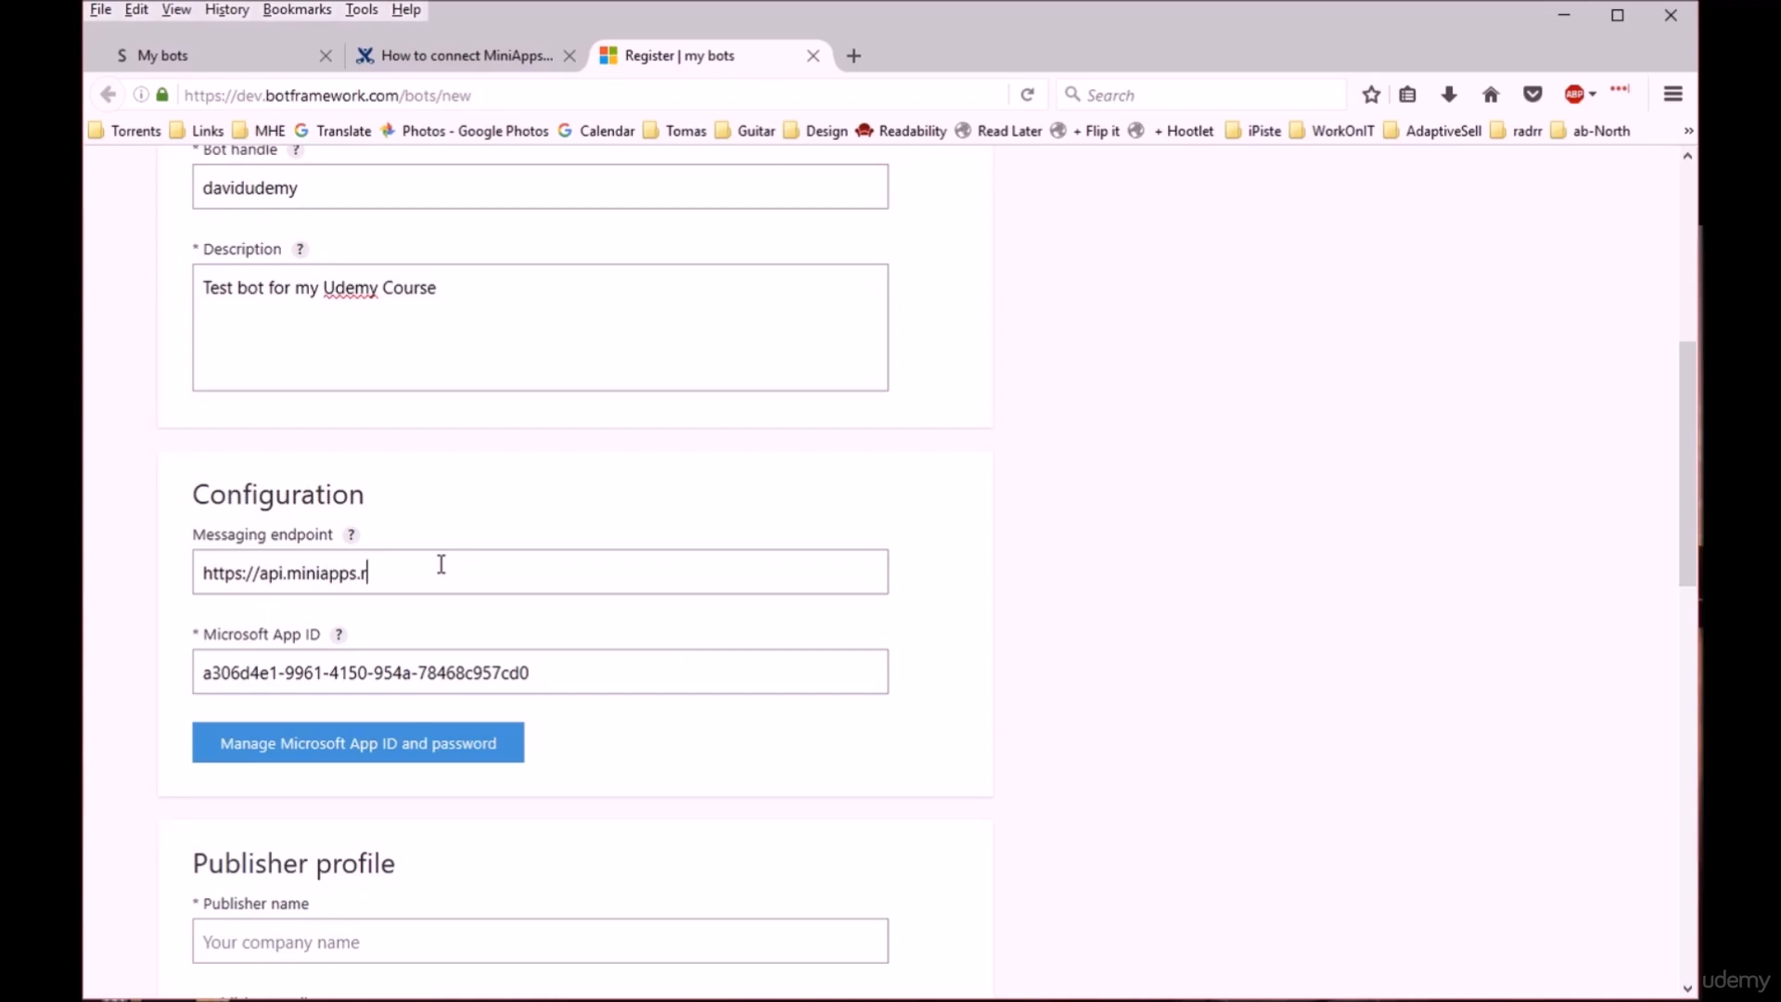
{"action": "type", "text": "un/mbf/"}
- Copy the full Microsoft App ID and append it to the end of the messaging endpoint URL
{"action": "double_click", "coordinate": [470, 672]}
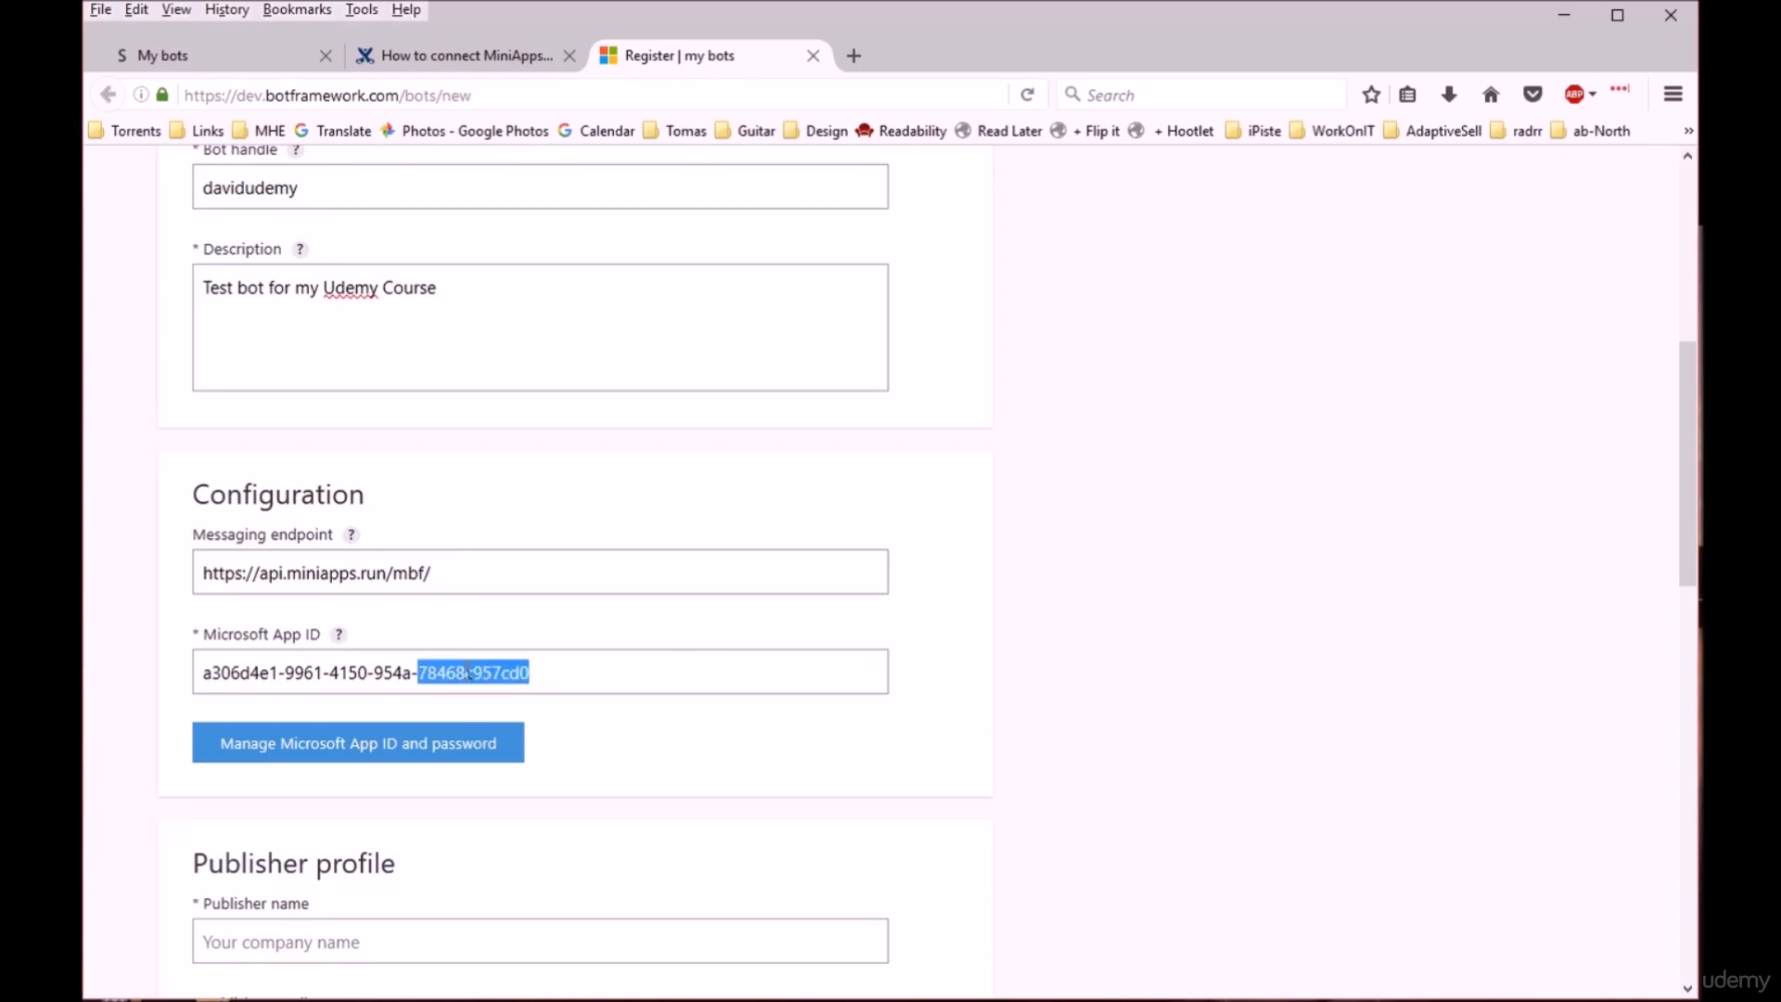
{"action": "triple_click", "coordinate": [470, 673]}
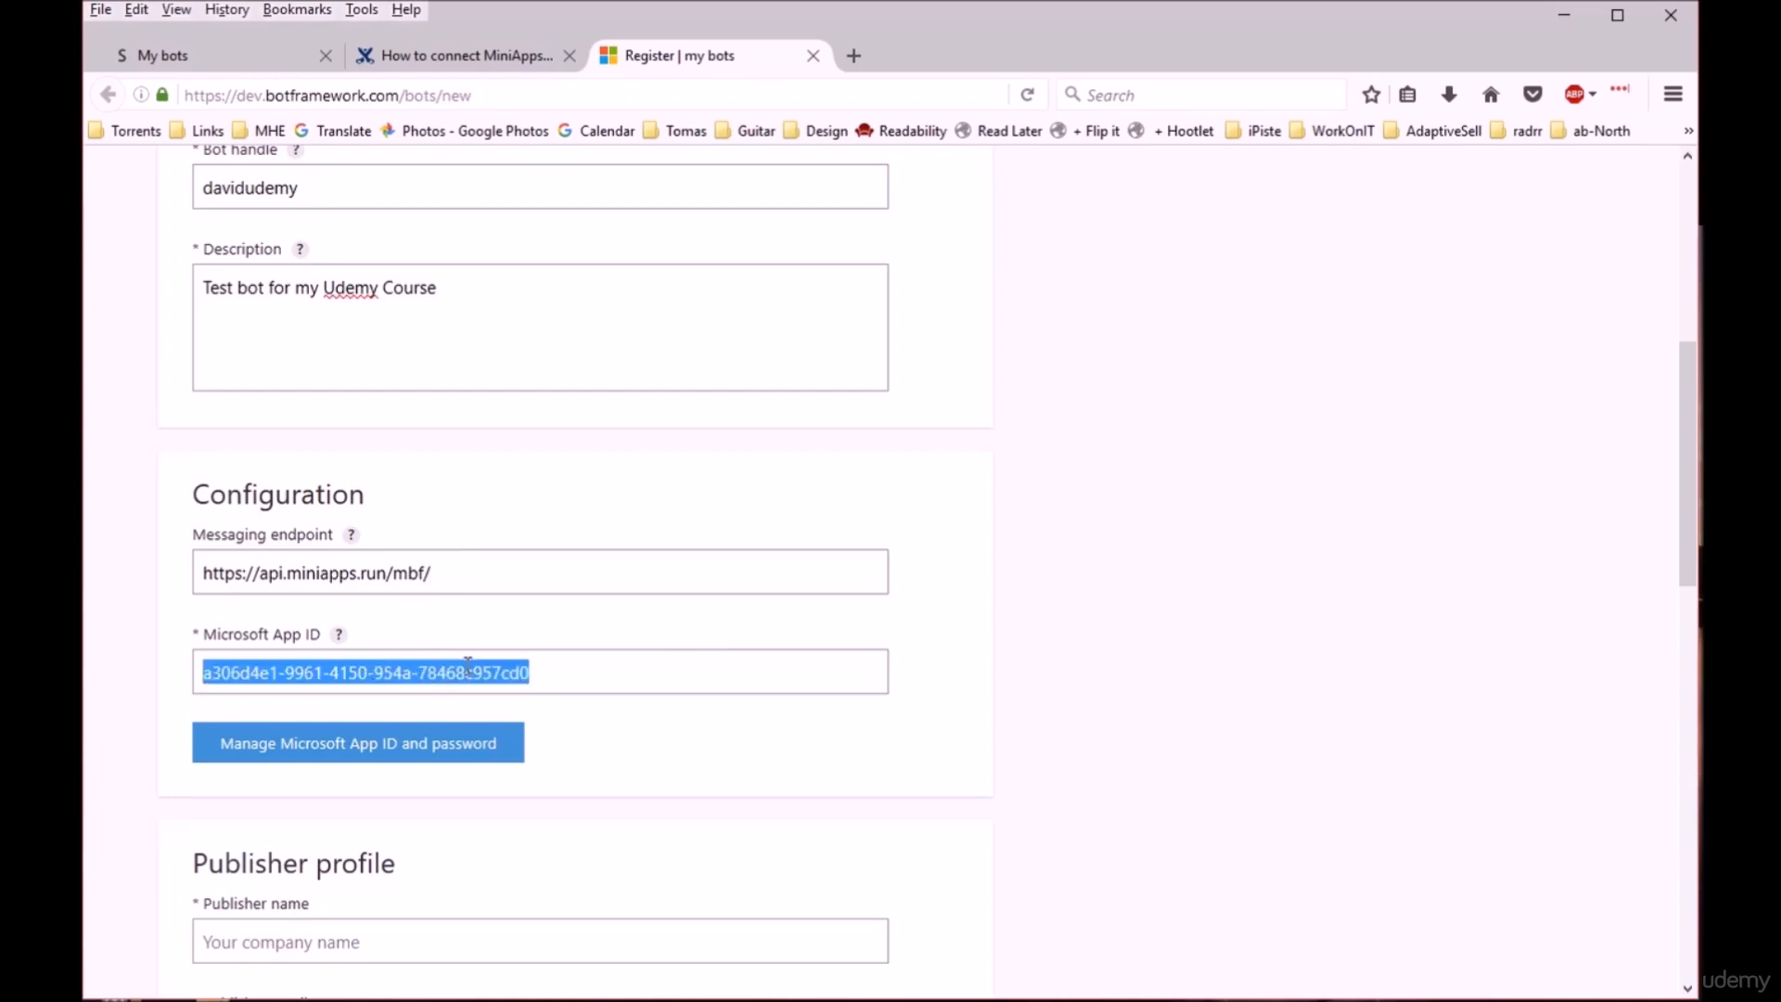
{"action": "right_click", "coordinate": [468, 663]}
{"action": "left_click", "coordinate": [522, 744]}
{"action": "left_click", "coordinate": [481, 581]}
{"action": "key", "text": "ctrl+v"}
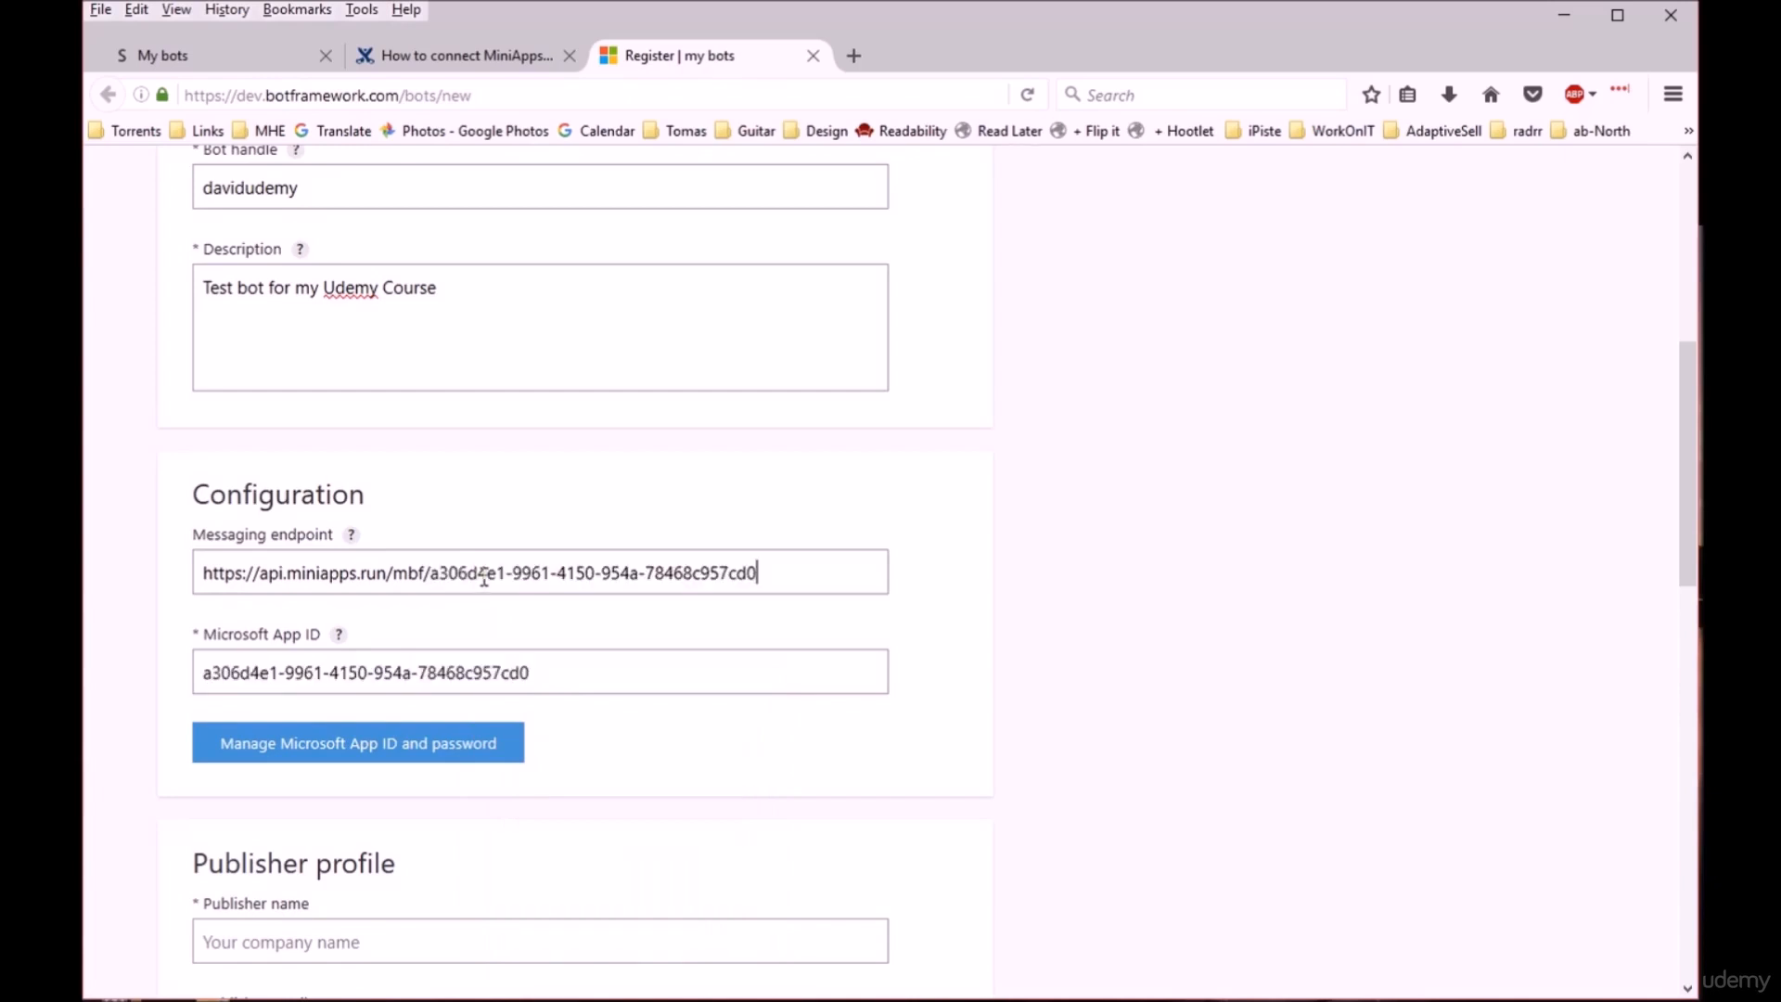
- Consult the MiniApps guide's publisher profile section and enter coachByapp as the bot's publisher name in the registration form
{"action": "left_click", "coordinate": [473, 61]}
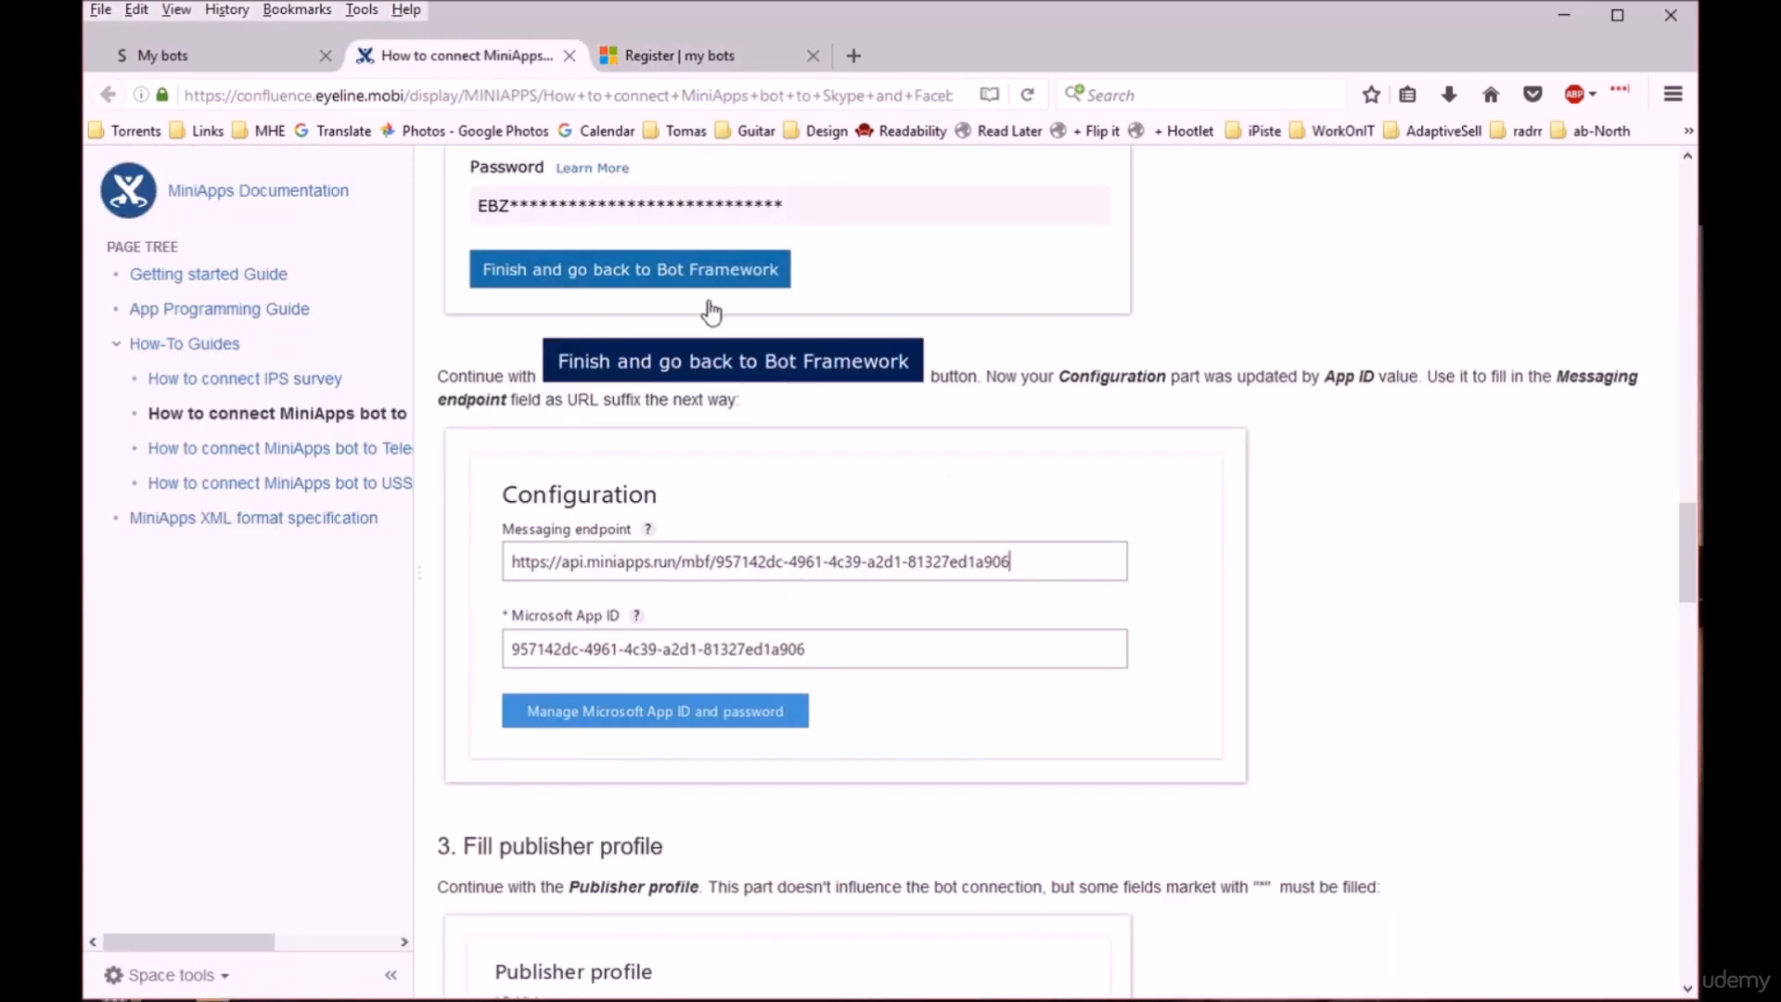
{"action": "left_click", "coordinate": [664, 59]}
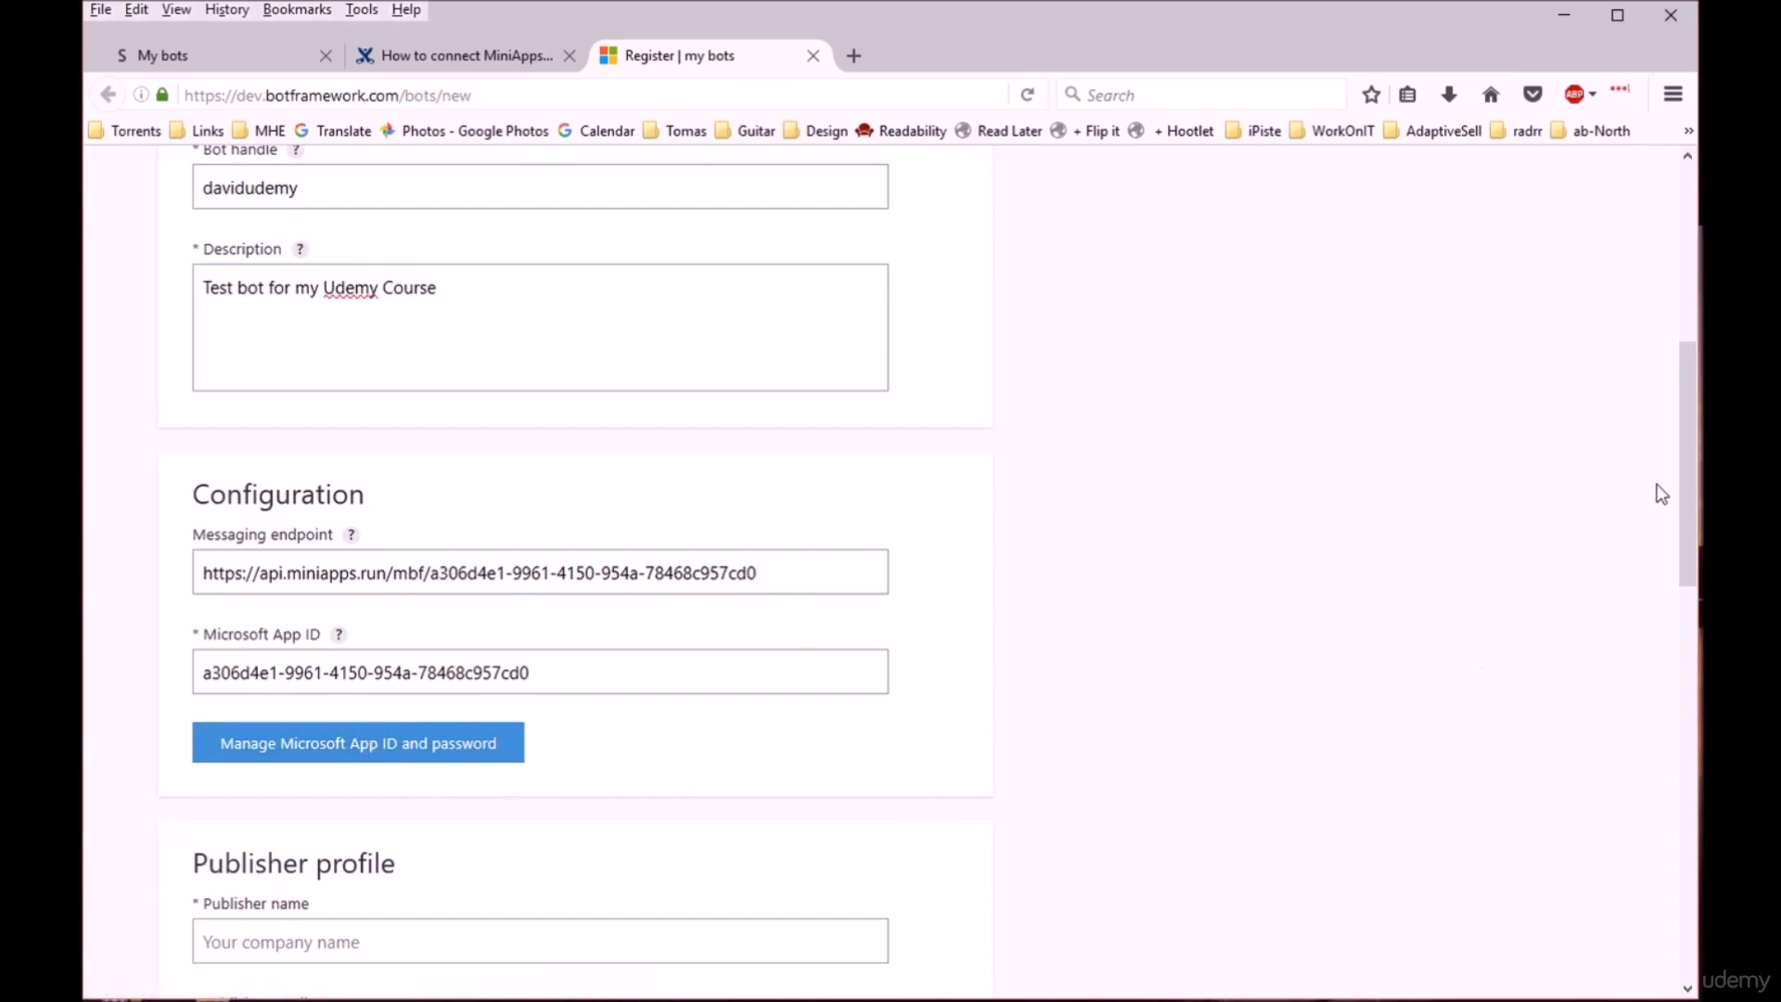
{"action": "left_click_drag", "start_coordinate": [1685, 464], "coordinate": [1671, 593]}
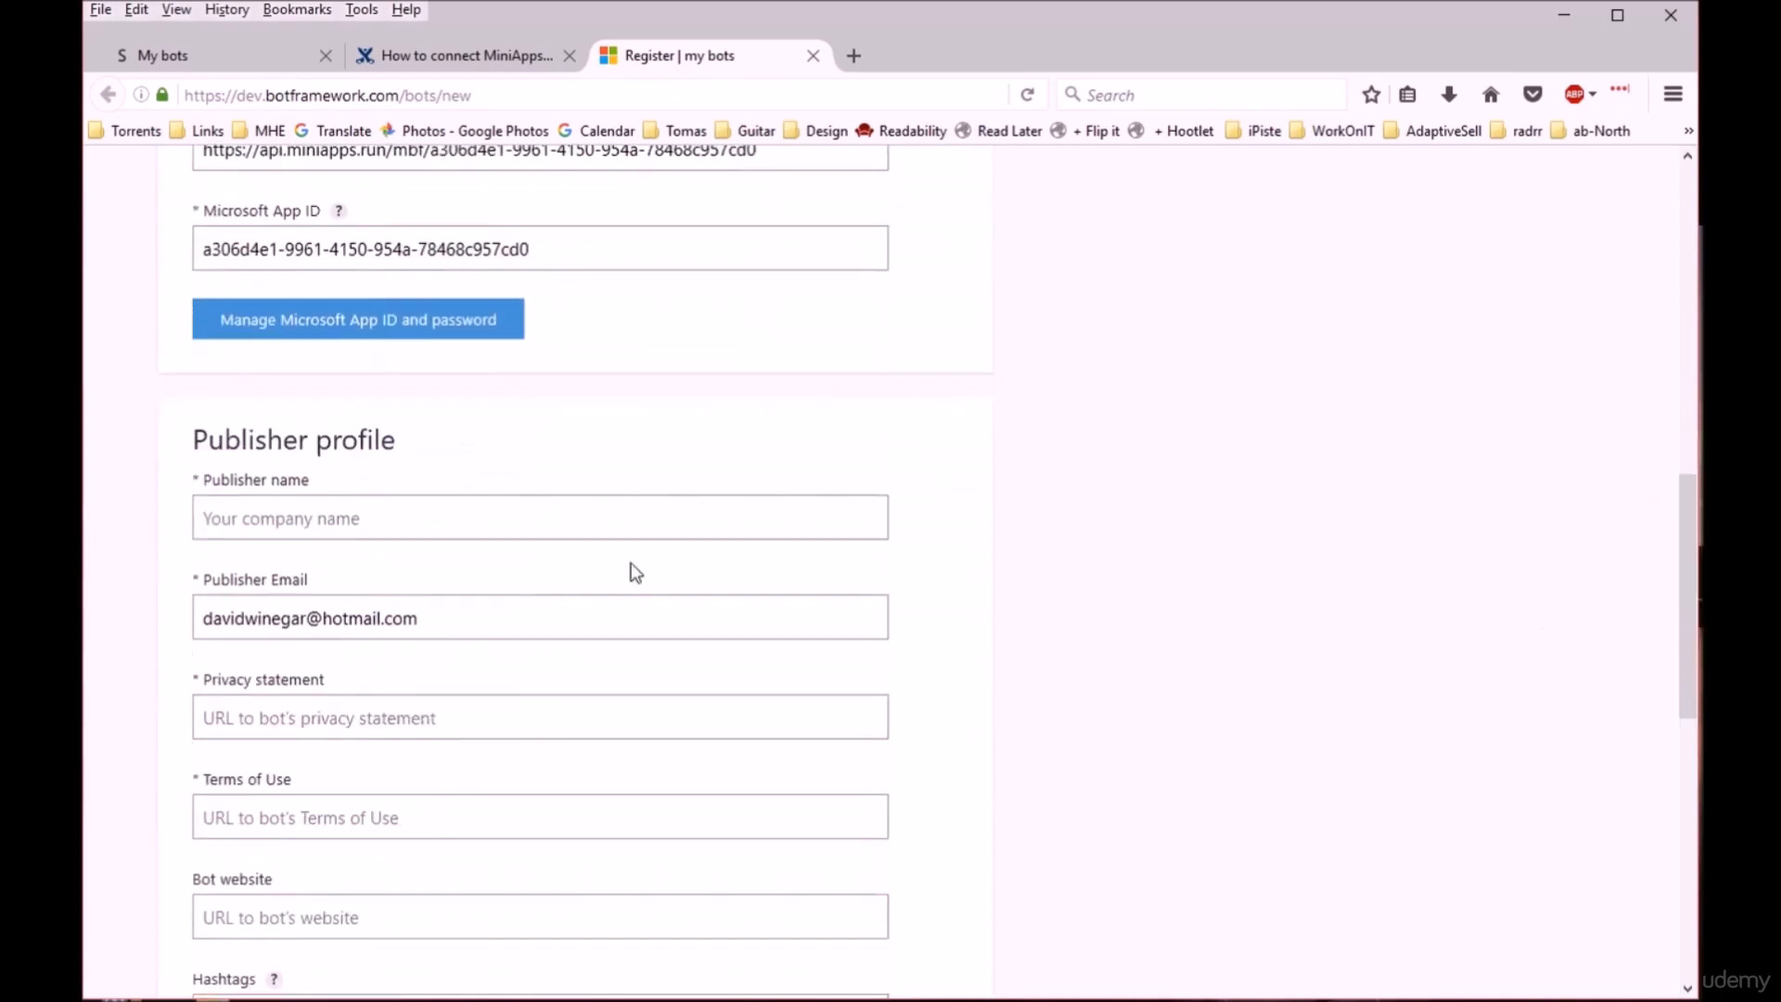
{"action": "left_click", "coordinate": [361, 520]}
{"action": "type", "text": "coachByapp"}
{"action": "left_click", "coordinate": [465, 729]}
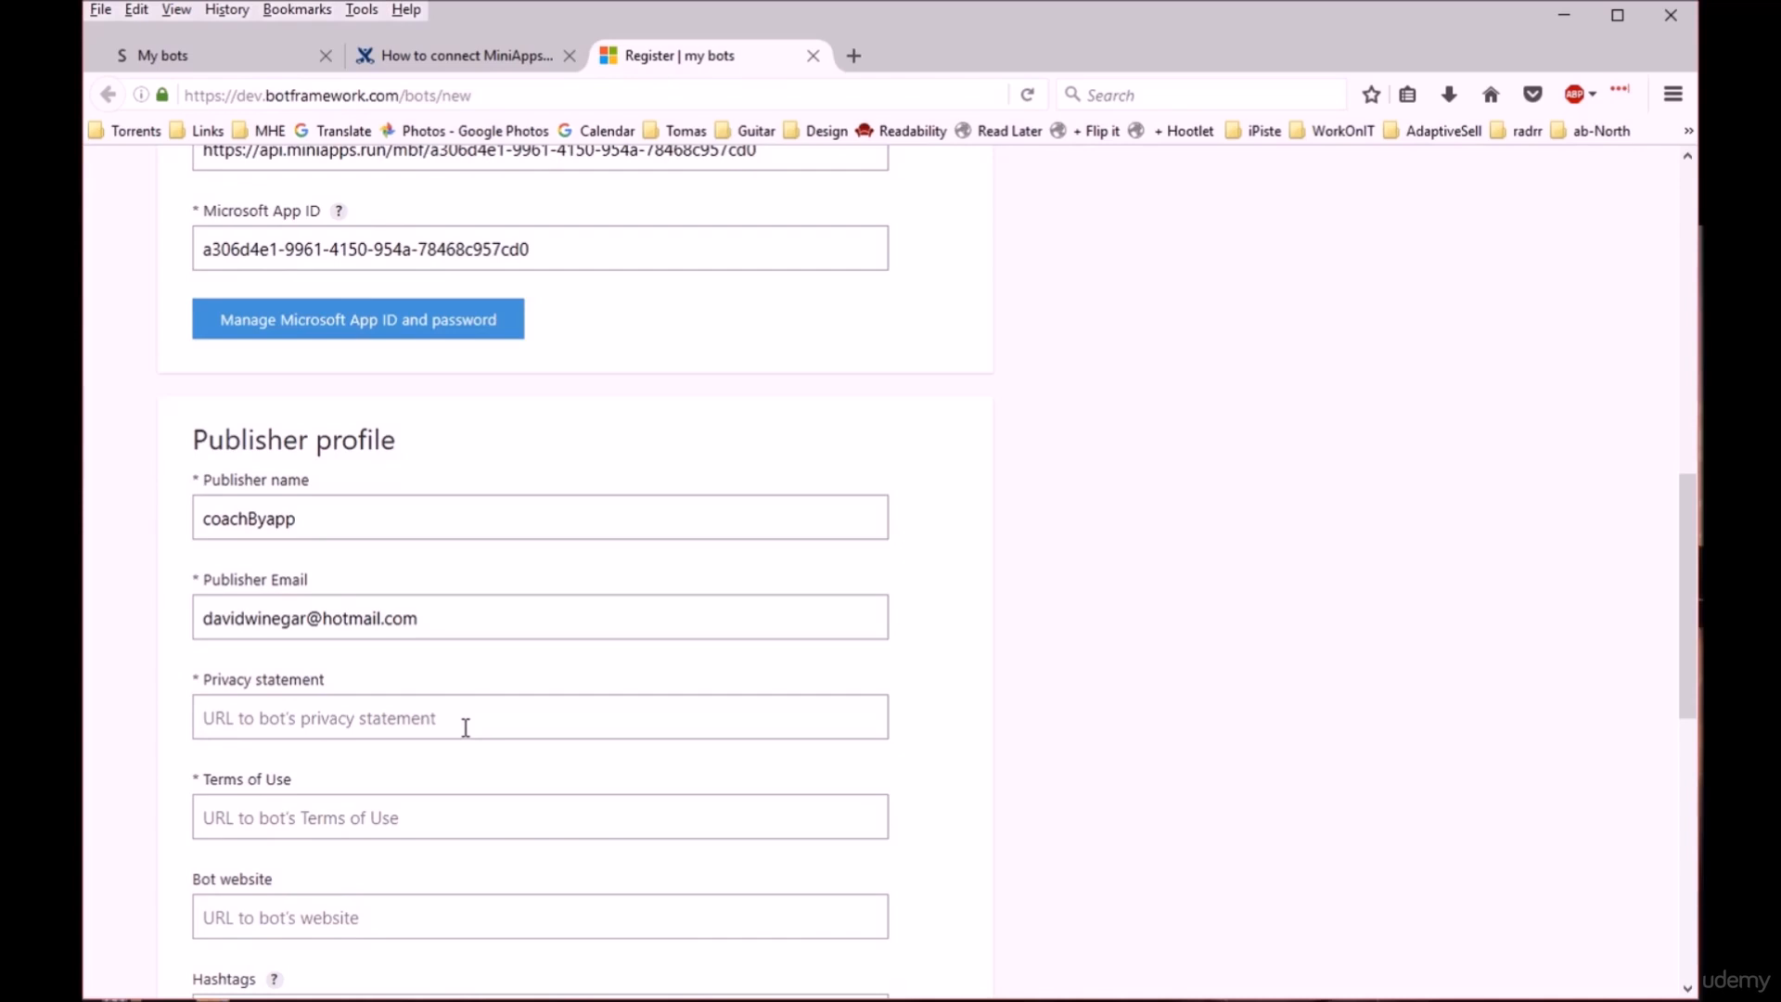
{"action": "type", "text": "htt"}
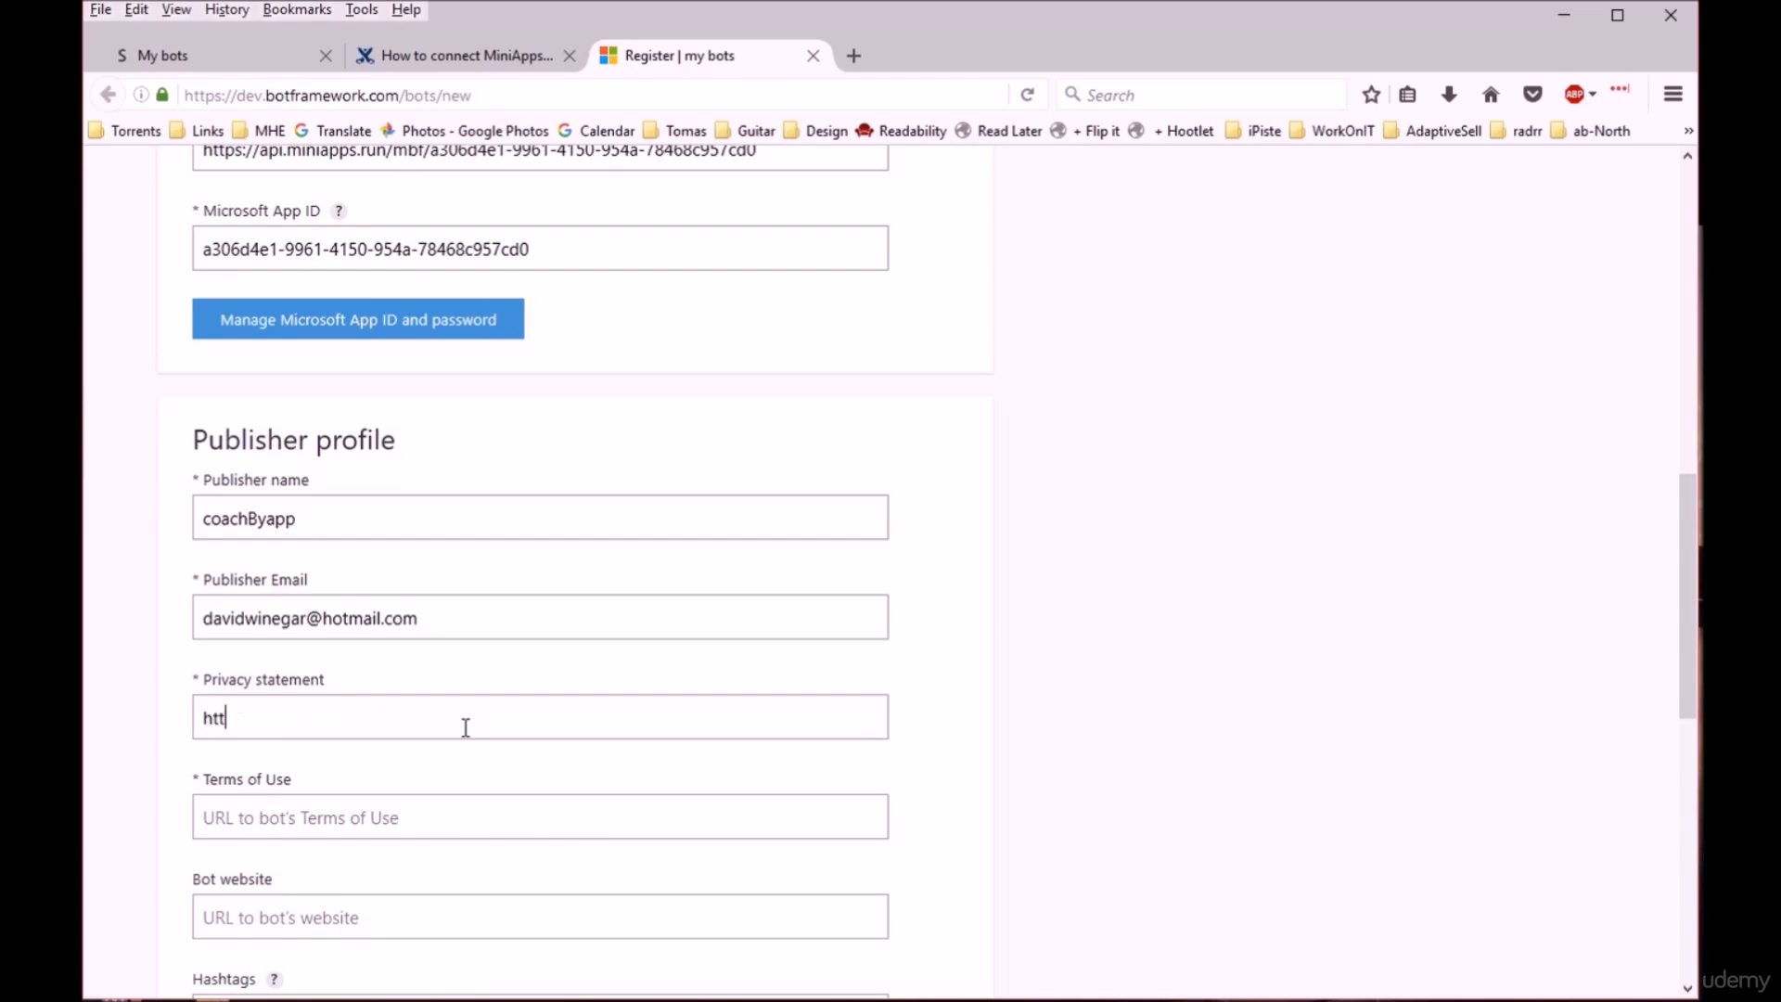
{"action": "type", "text": "ps://www.google.com"}
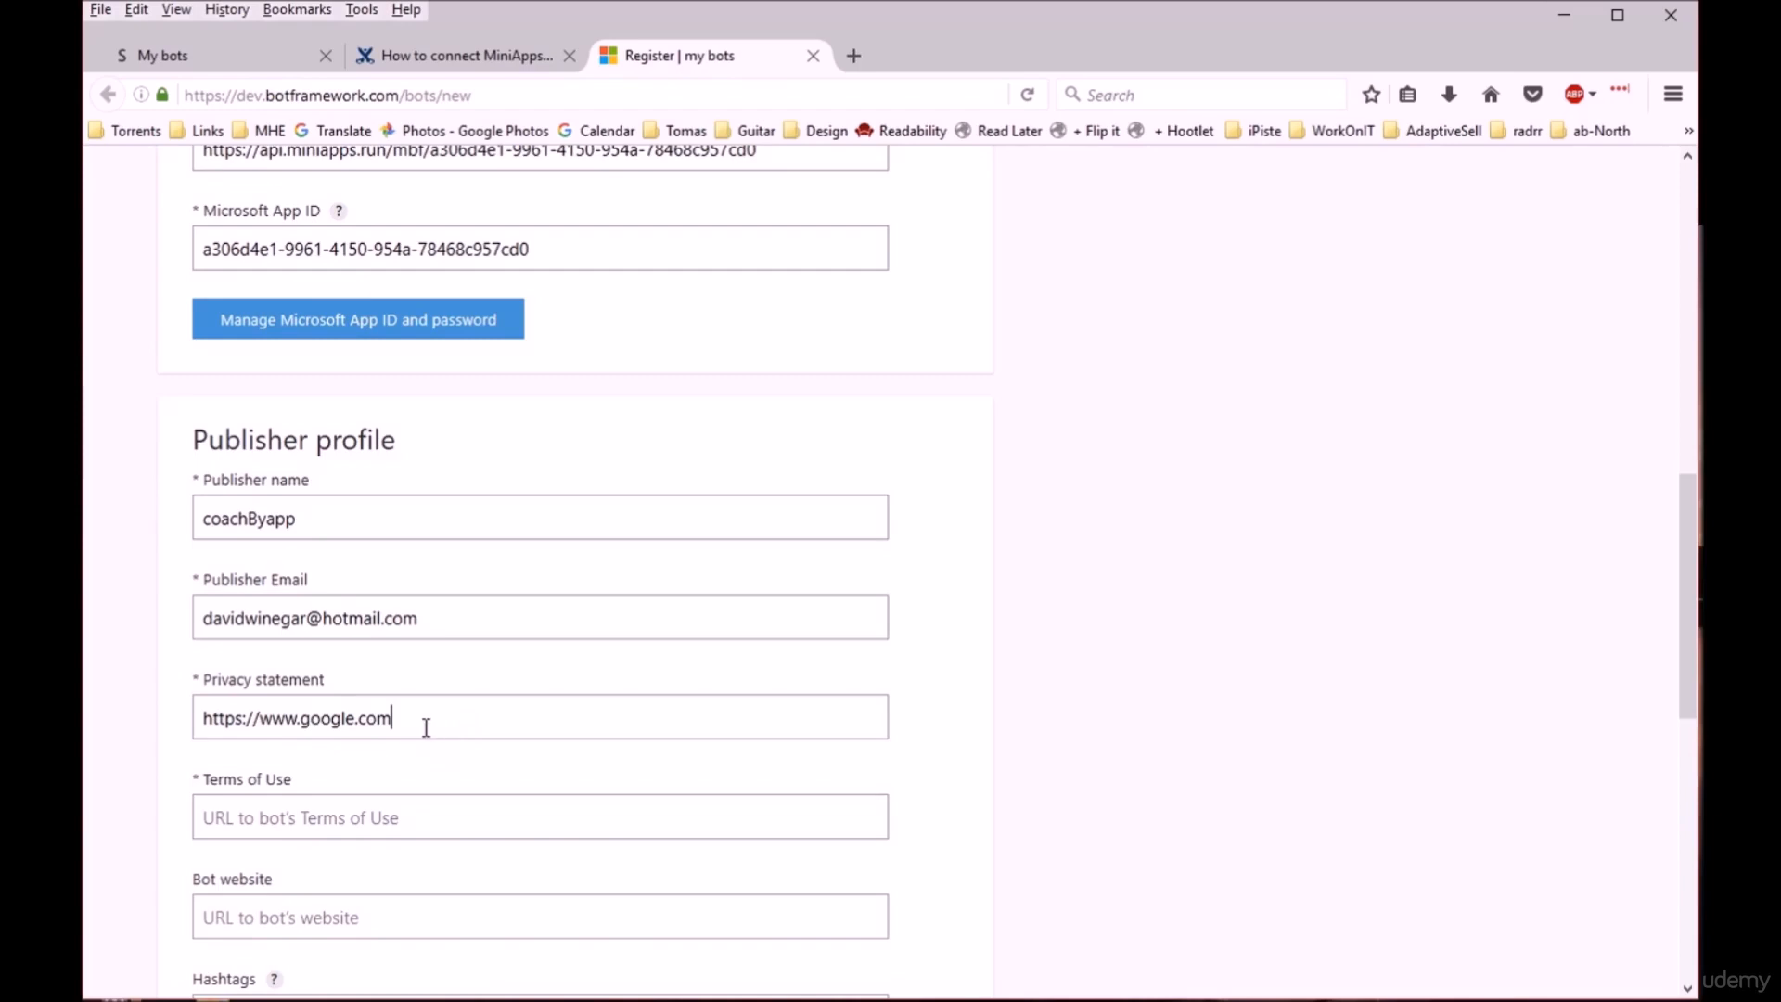
{"action": "left_click_drag", "start_coordinate": [428, 723], "coordinate": [143, 711]}
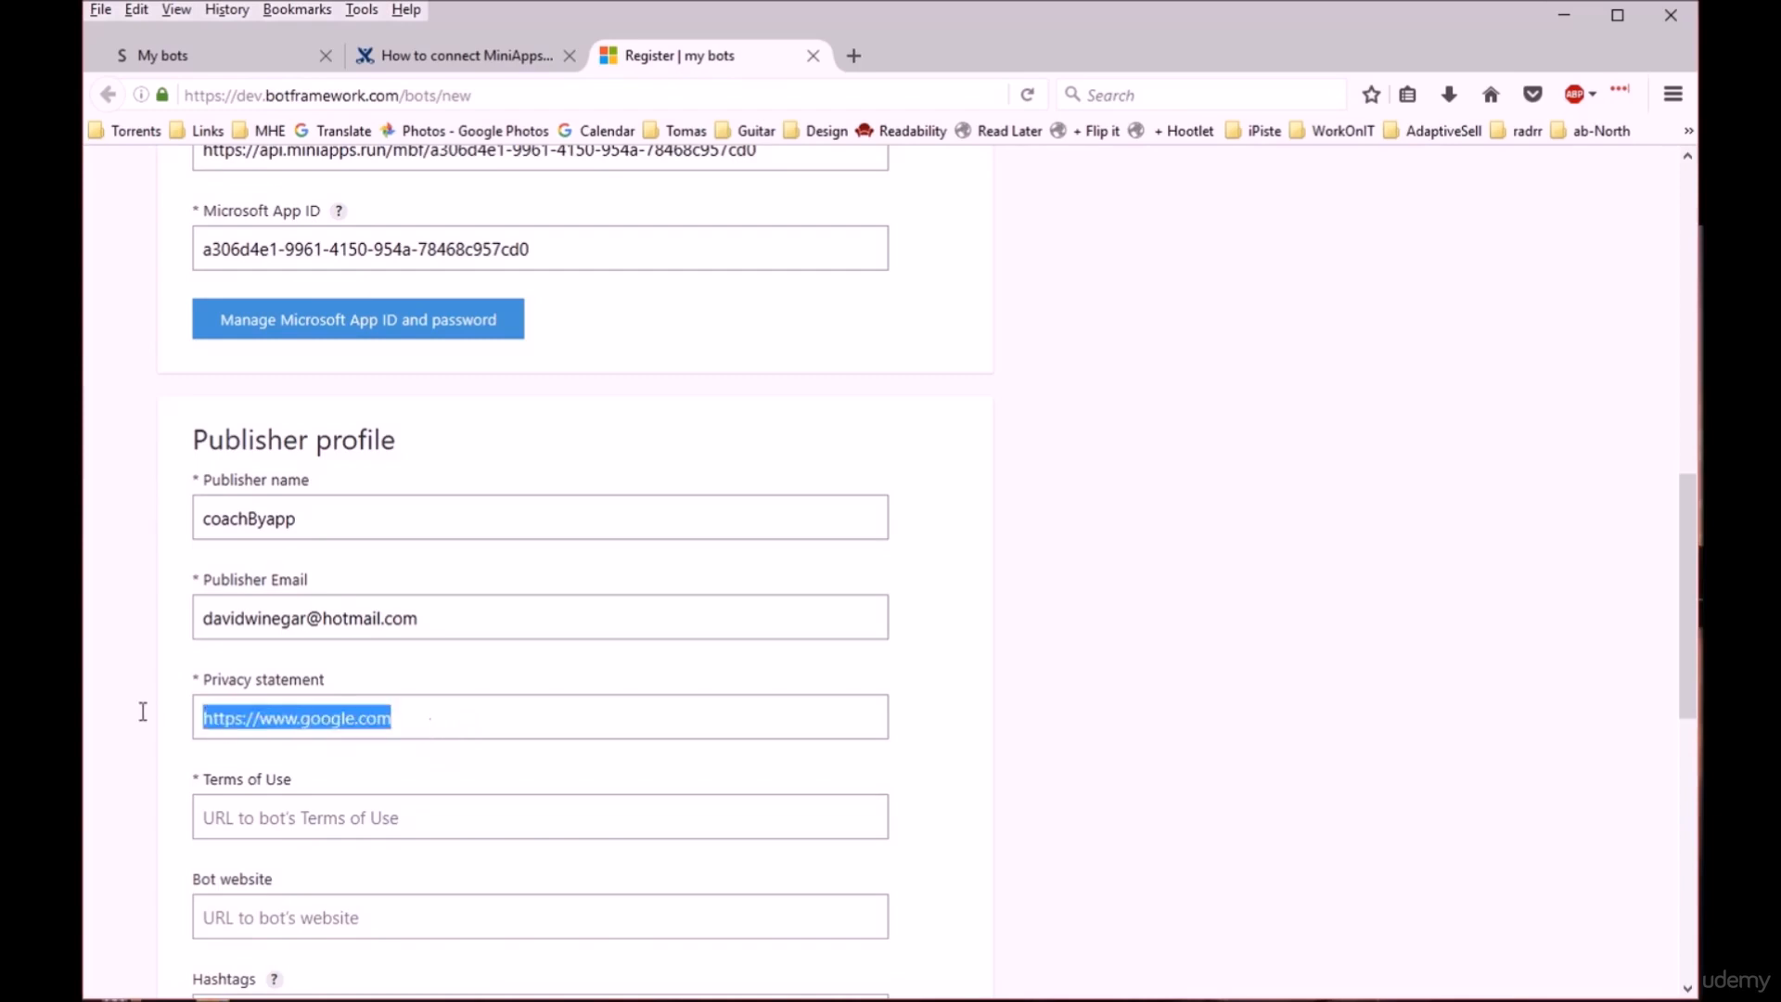
{"action": "left_click", "coordinate": [278, 821]}
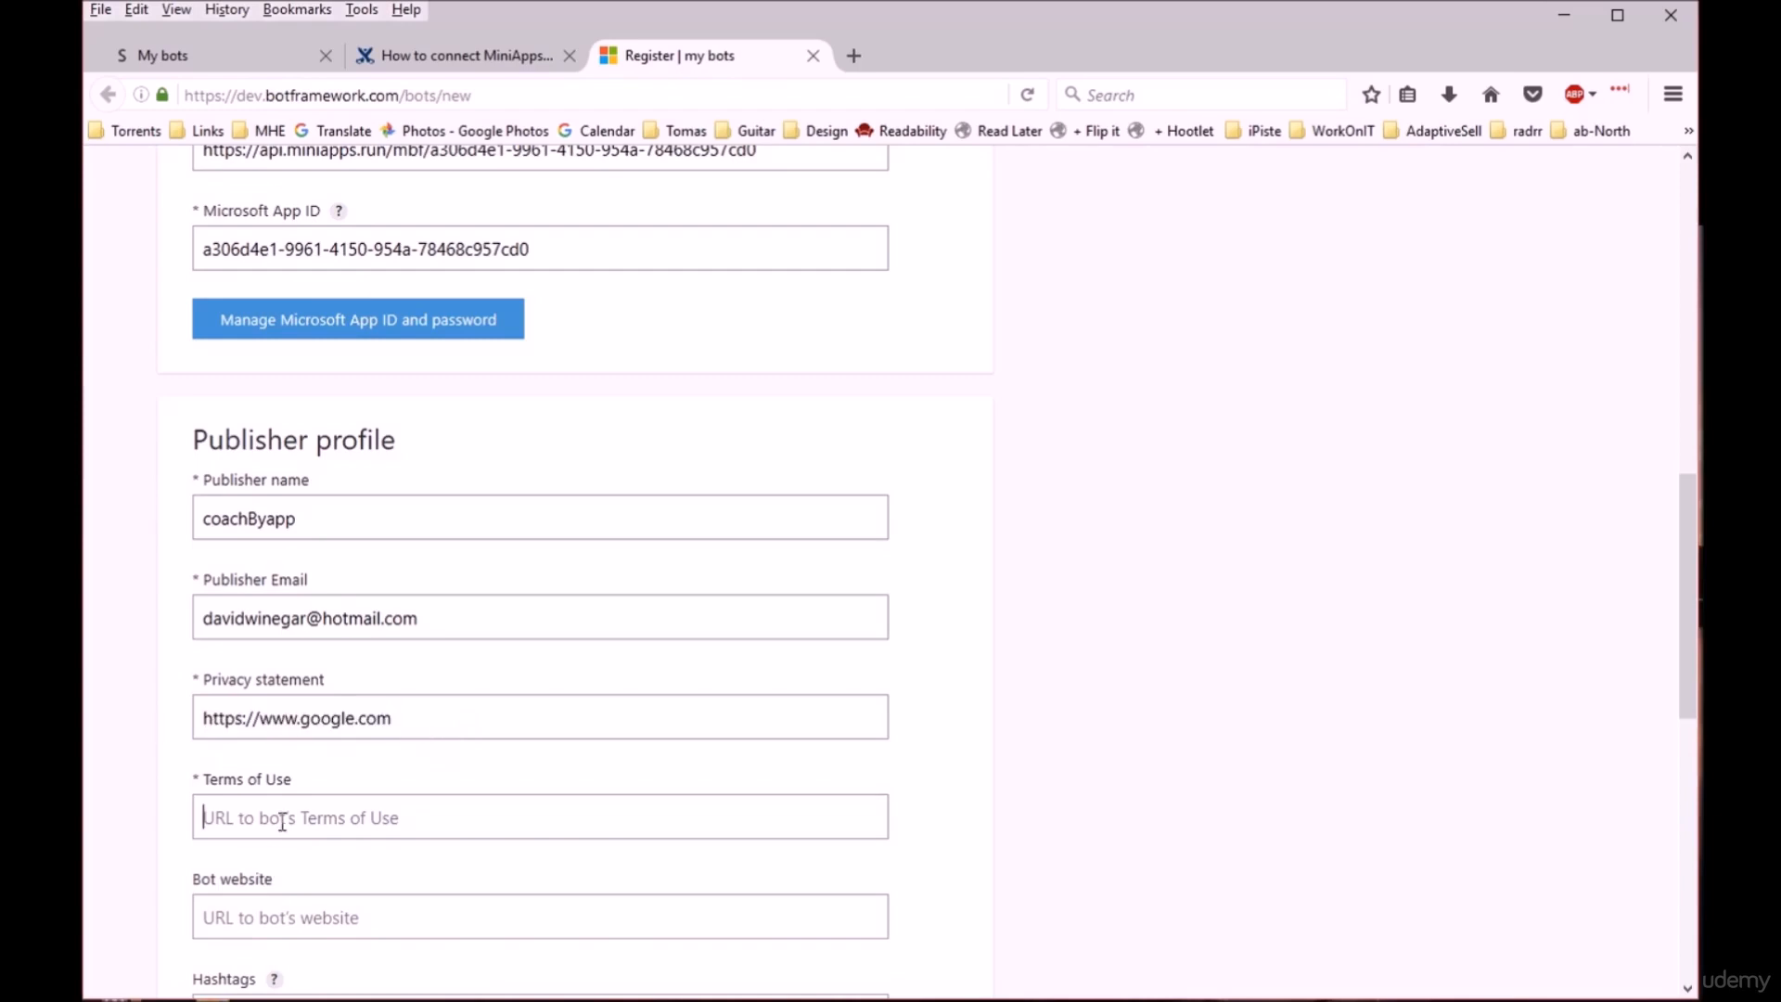
{"action": "key", "text": "ctrl+v"}
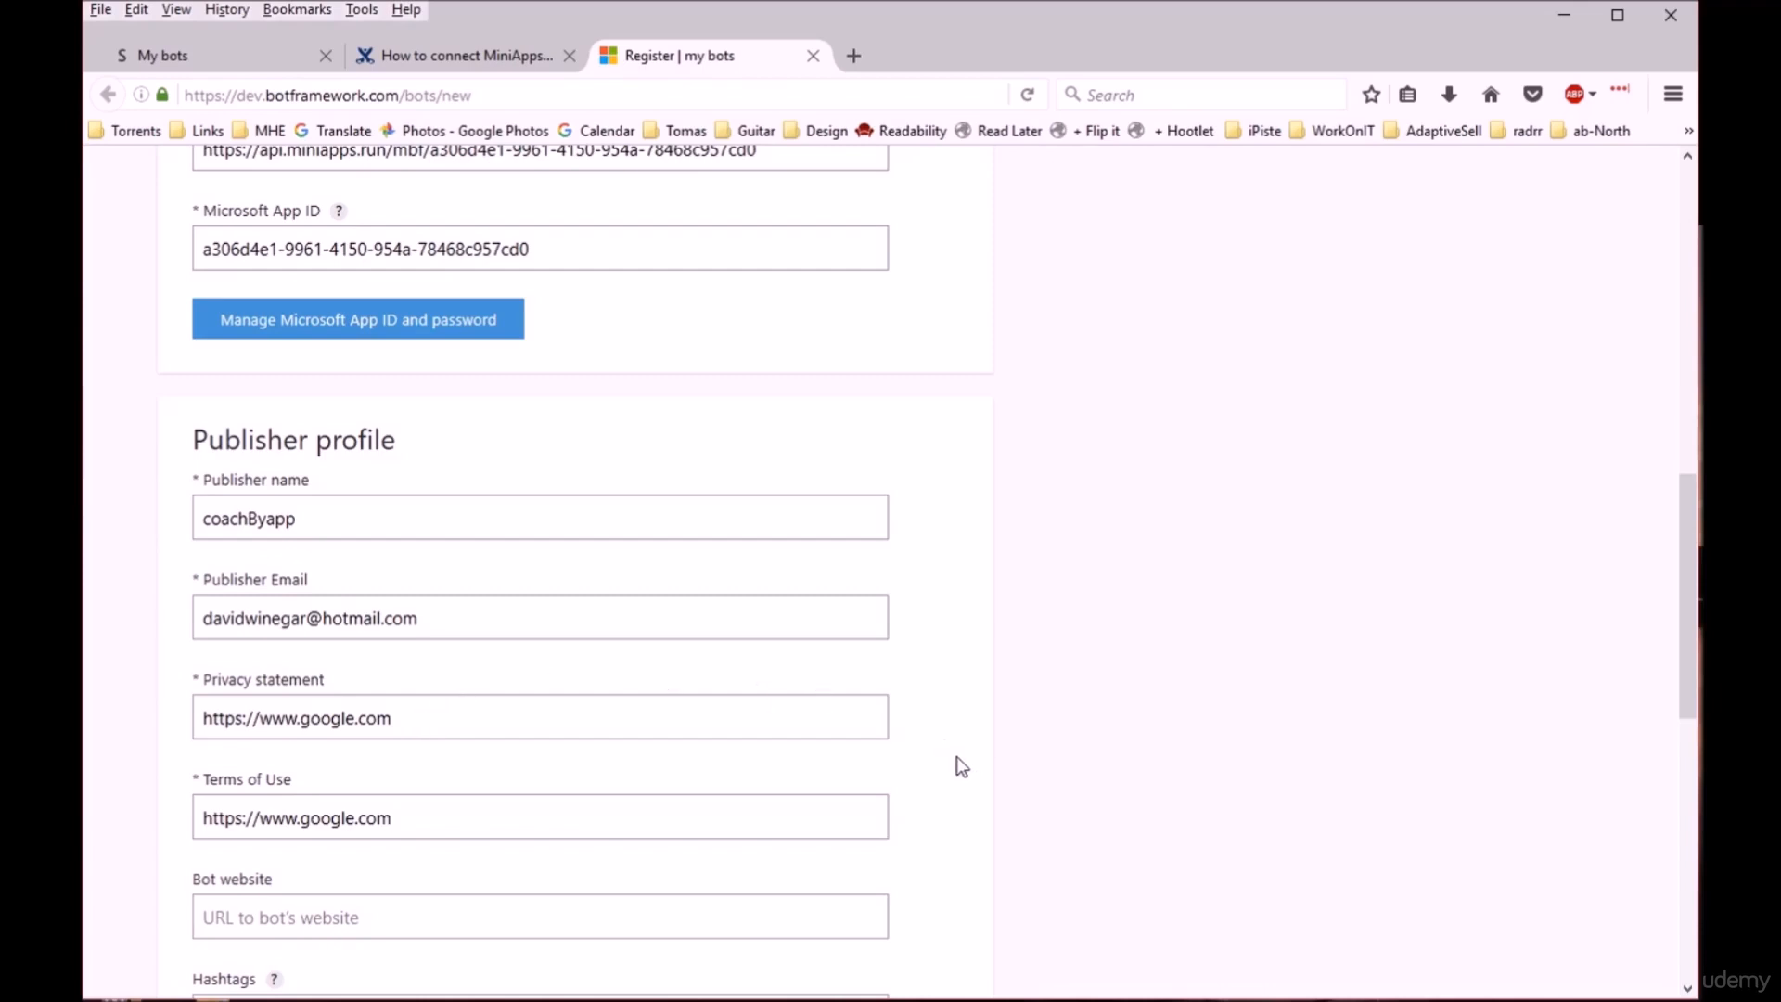
- Leave the optional profile fields empty, agree to the privacy statement, terms of use and code of conduct, and try to register the bot
{"action": "scroll", "coordinate": [955, 754], "scroll_direction": "down", "scroll_amount": 3}
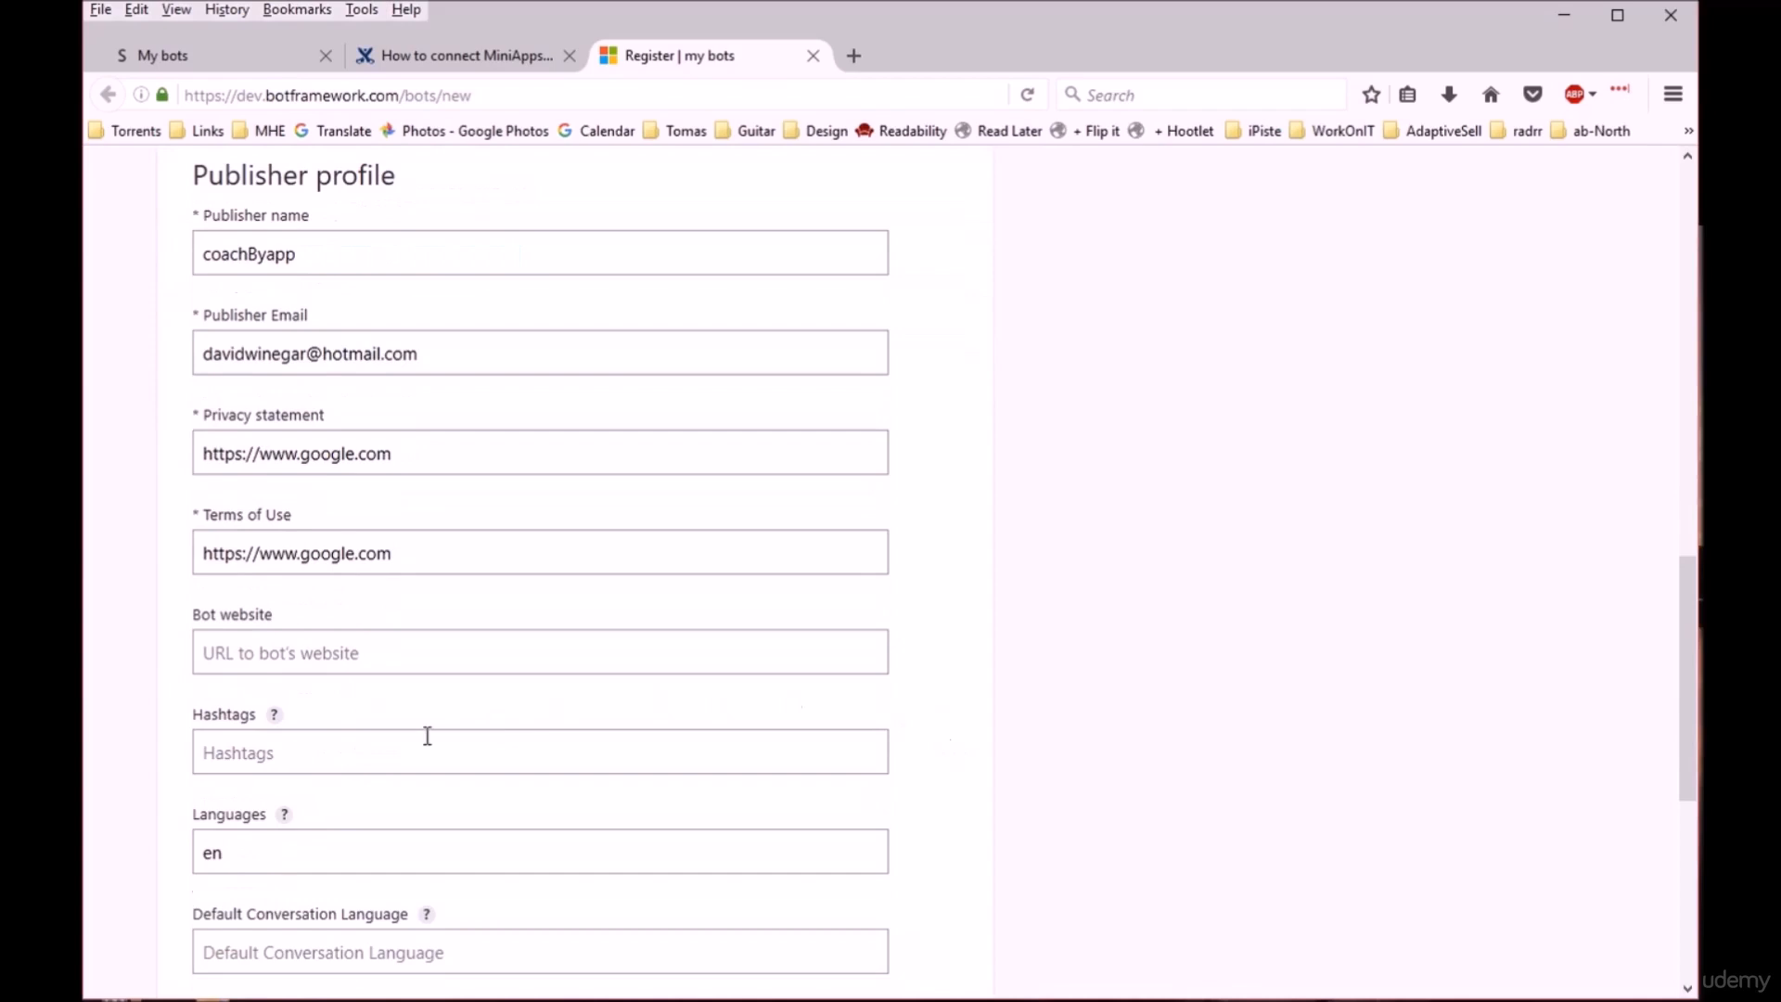
{"action": "left_click", "coordinate": [389, 652]}
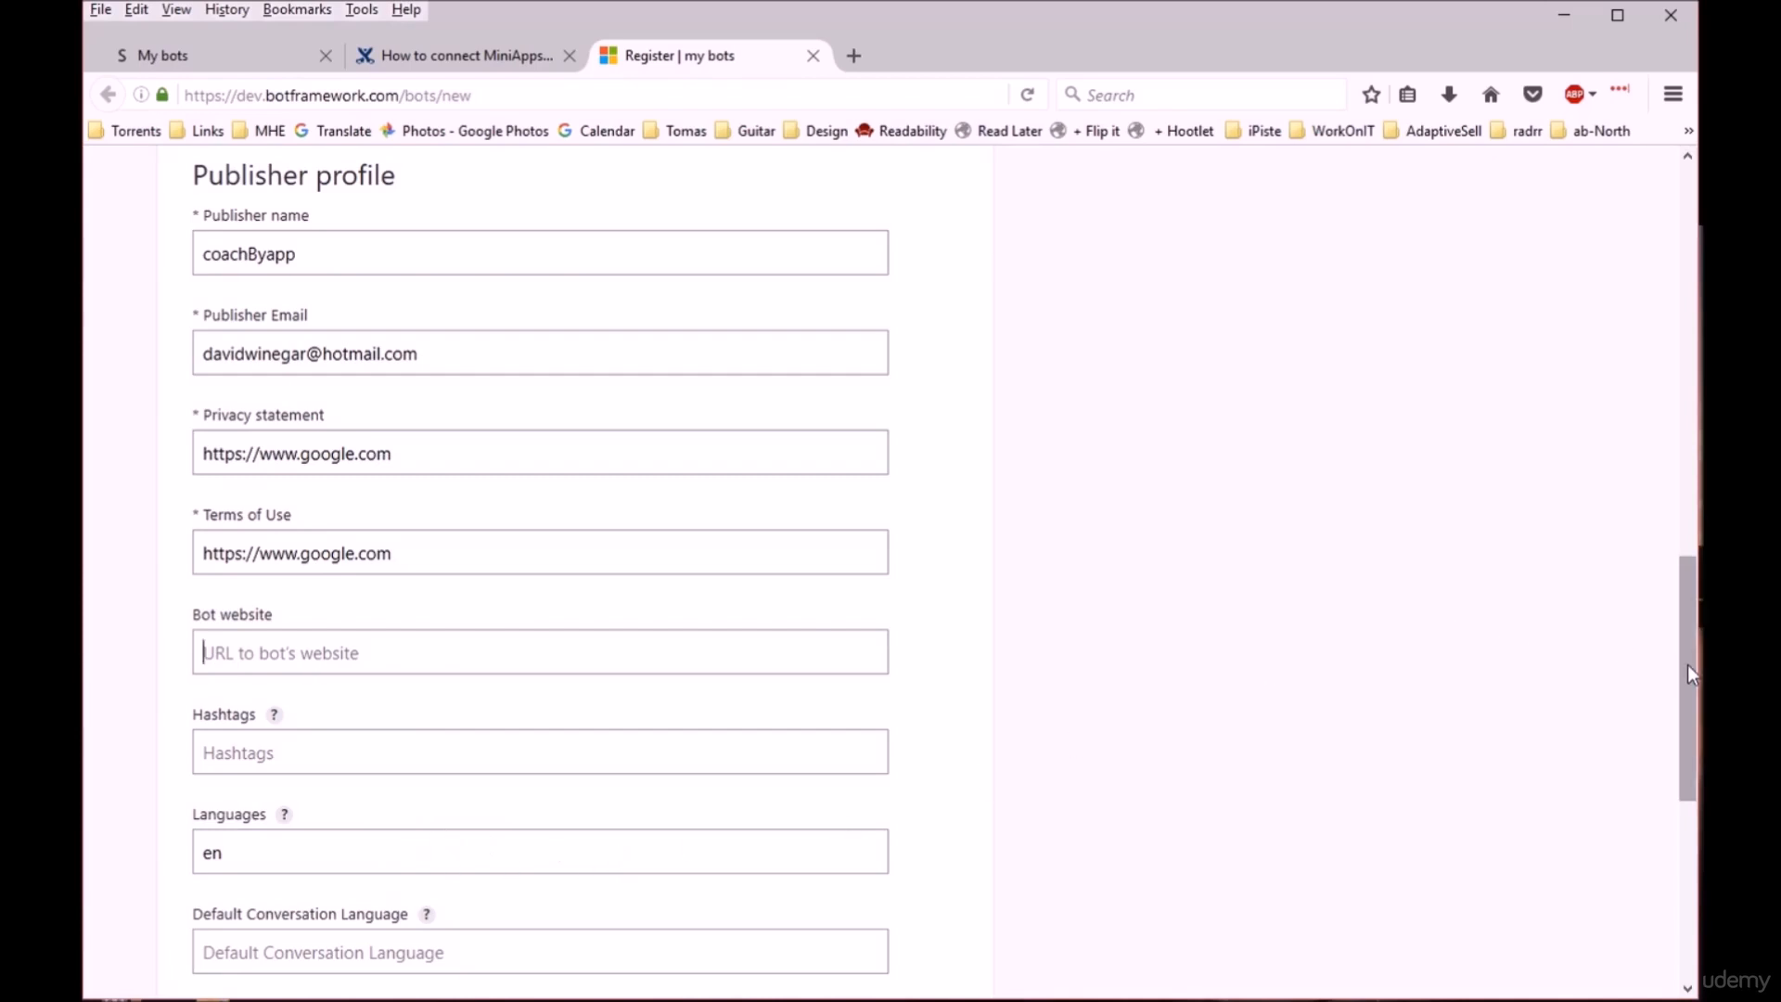
{"action": "left_click_drag", "start_coordinate": [1689, 664], "coordinate": [1659, 850]}
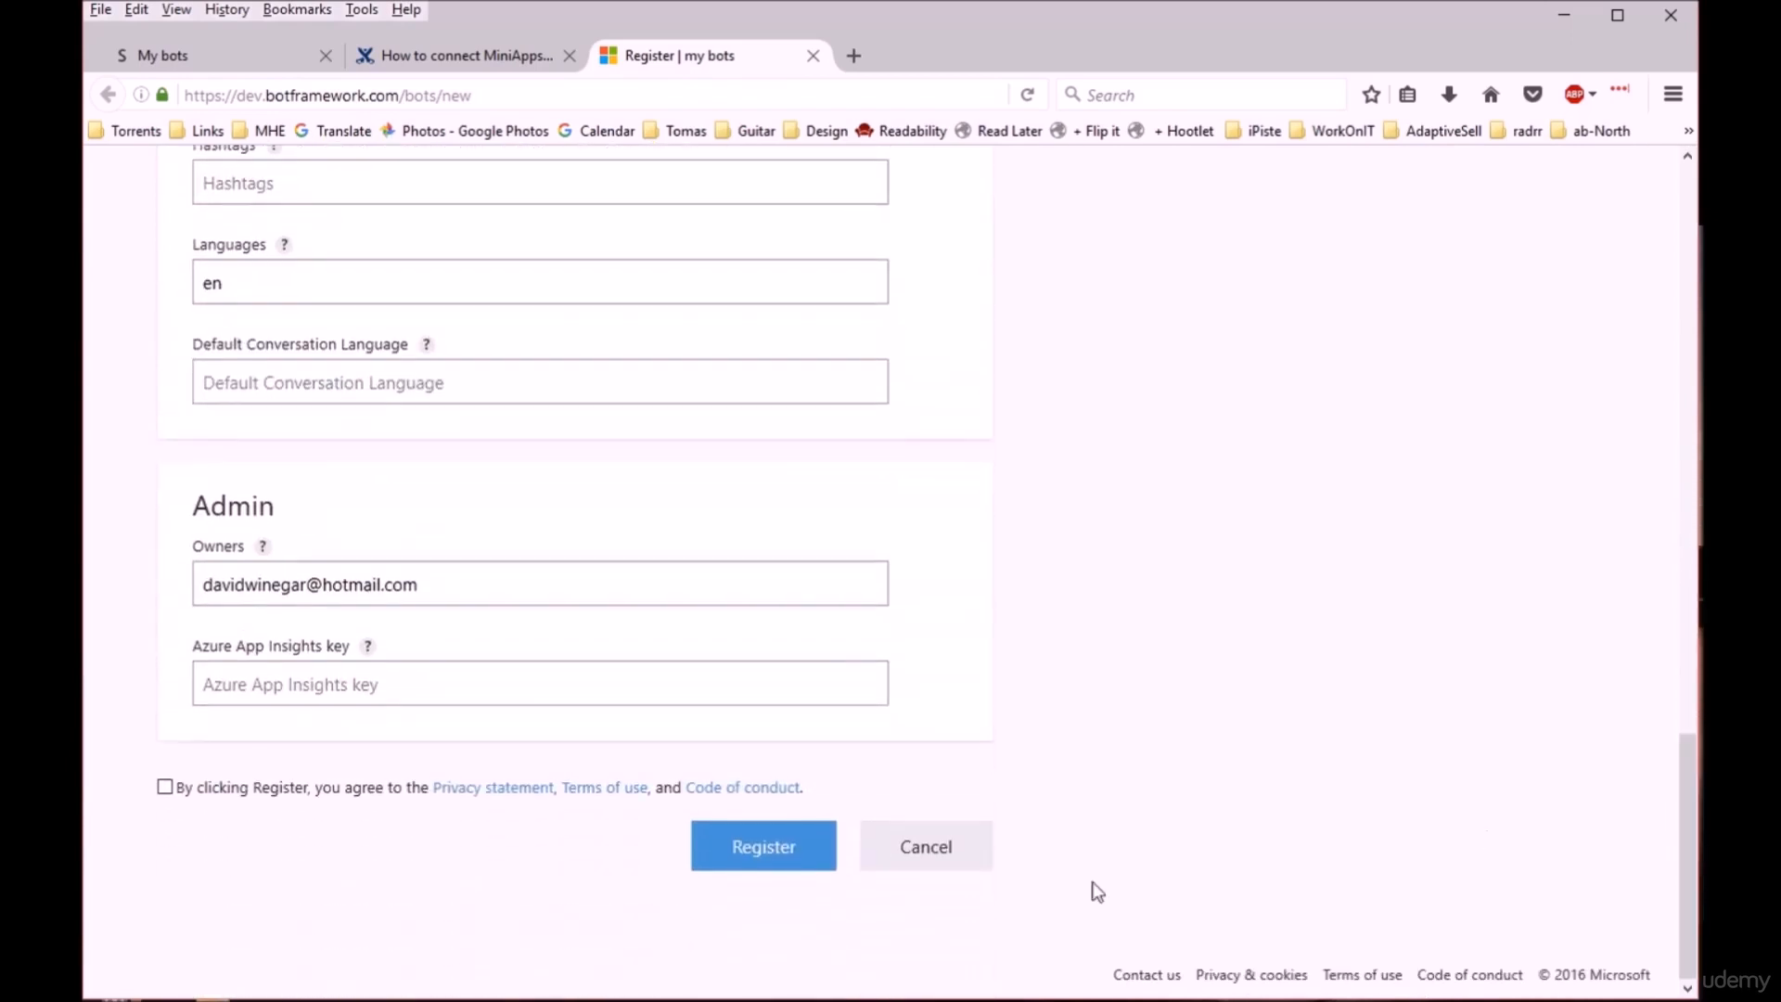
{"action": "left_click", "coordinate": [770, 850]}
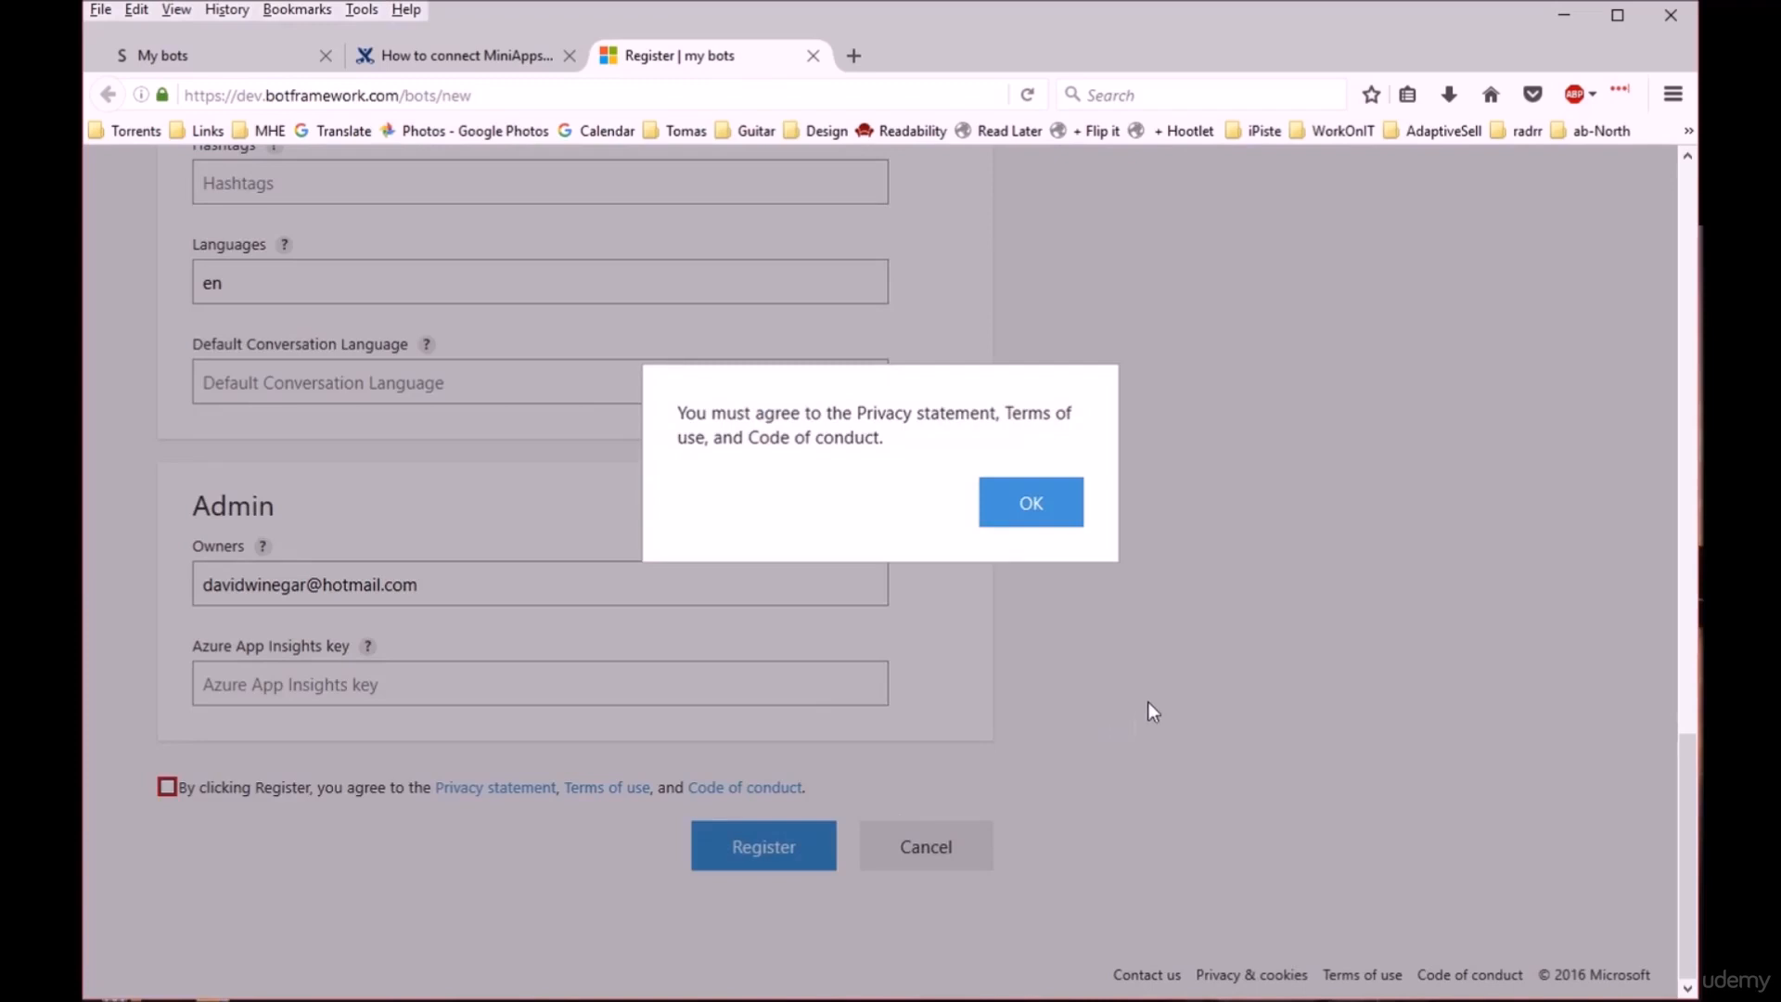
{"action": "left_click", "coordinate": [1031, 506]}
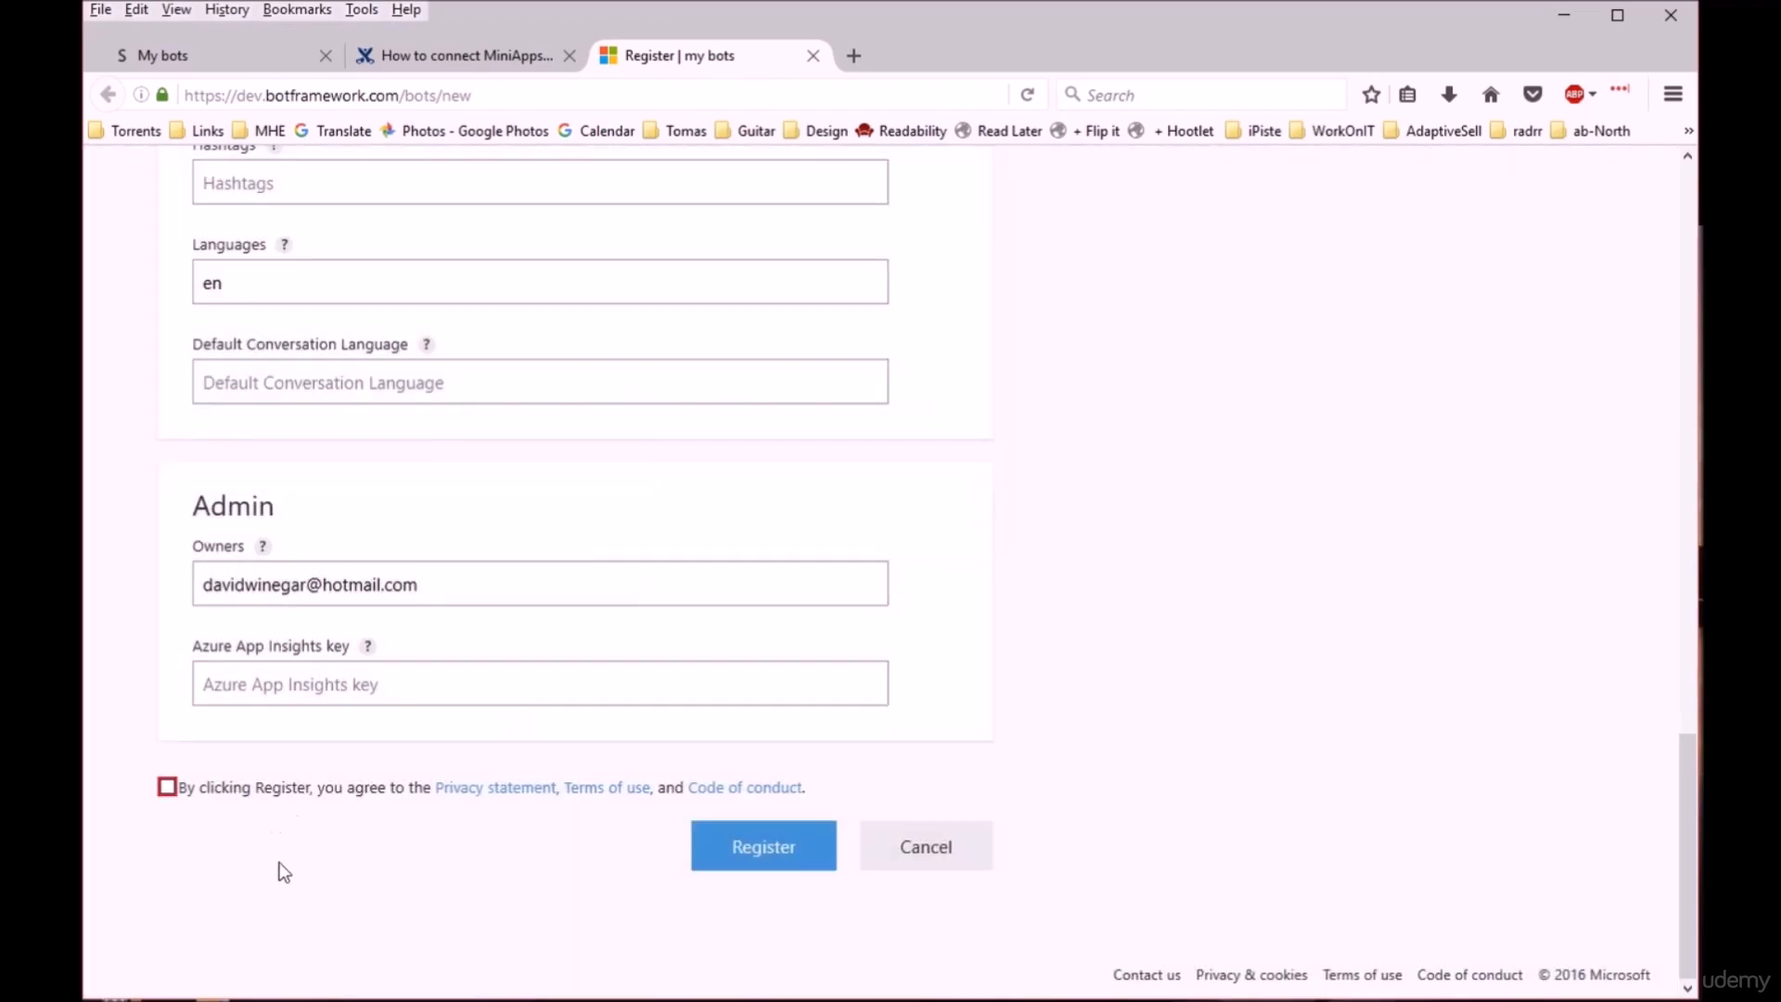
{"action": "left_click", "coordinate": [166, 787]}
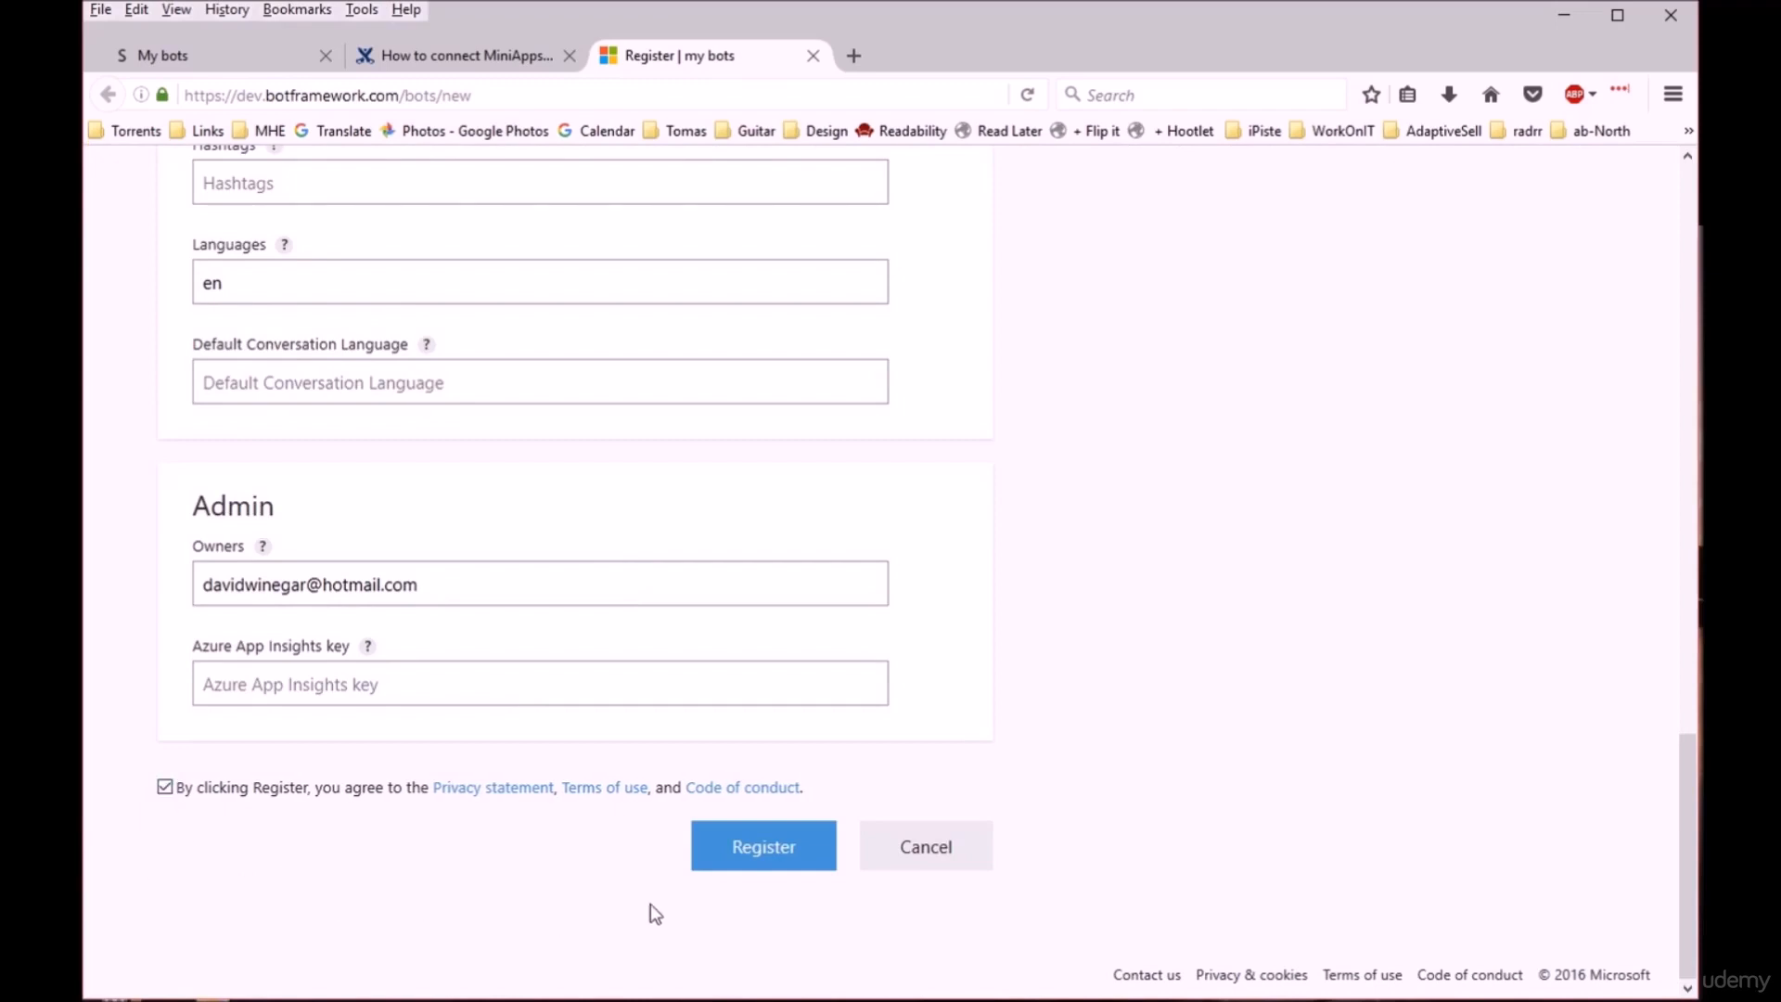
{"action": "left_click", "coordinate": [747, 854]}
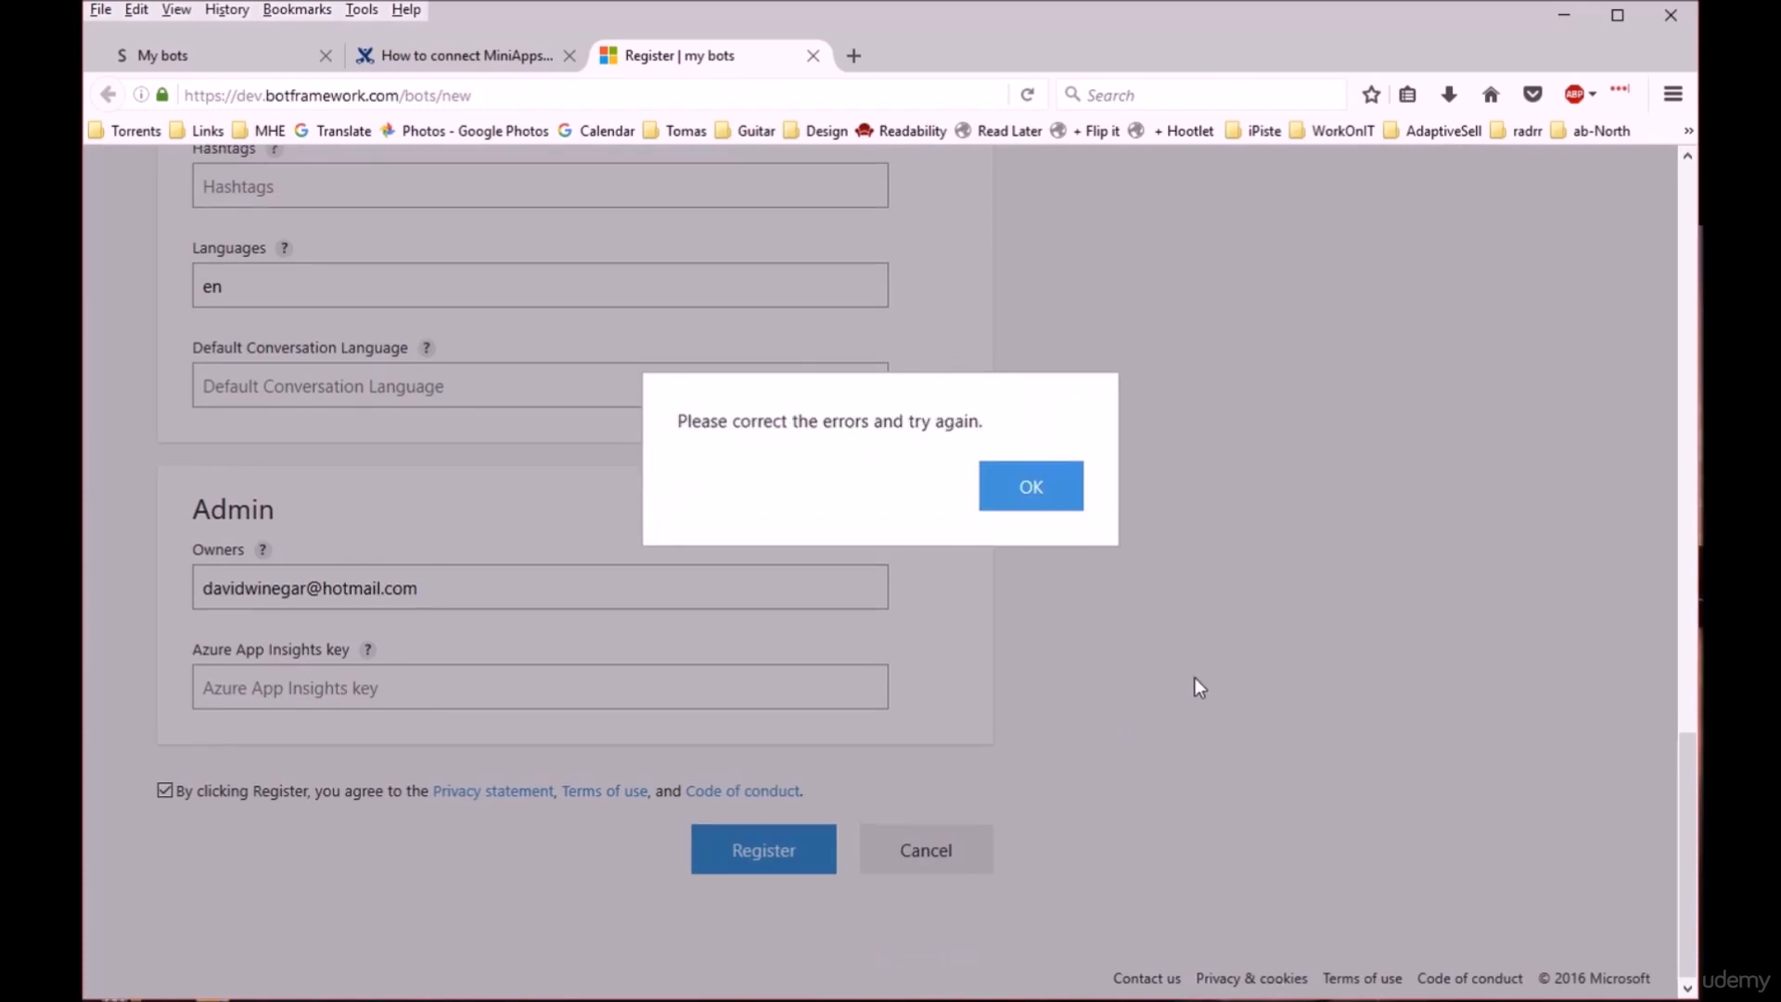
{"action": "left_click", "coordinate": [1069, 506]}
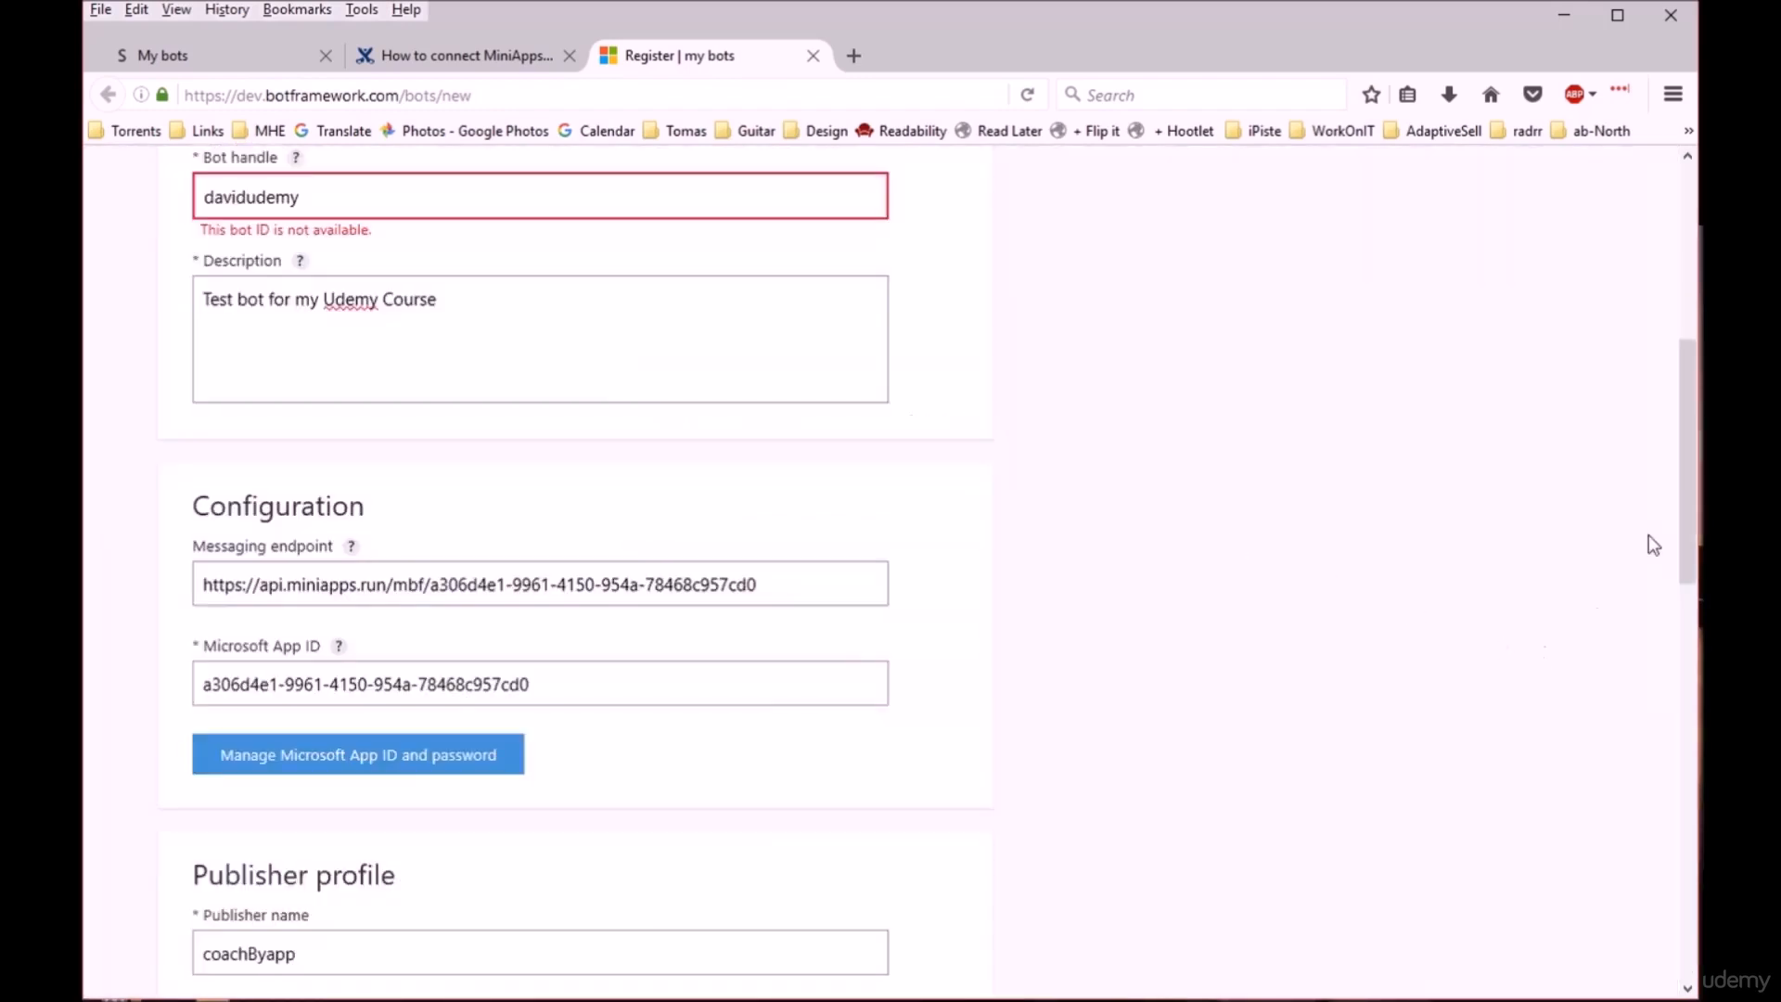
- Change the bot handle to davidudemy123 and submit the bot registration again
{"action": "left_click_drag", "start_coordinate": [1683, 455], "coordinate": [1692, 376]}
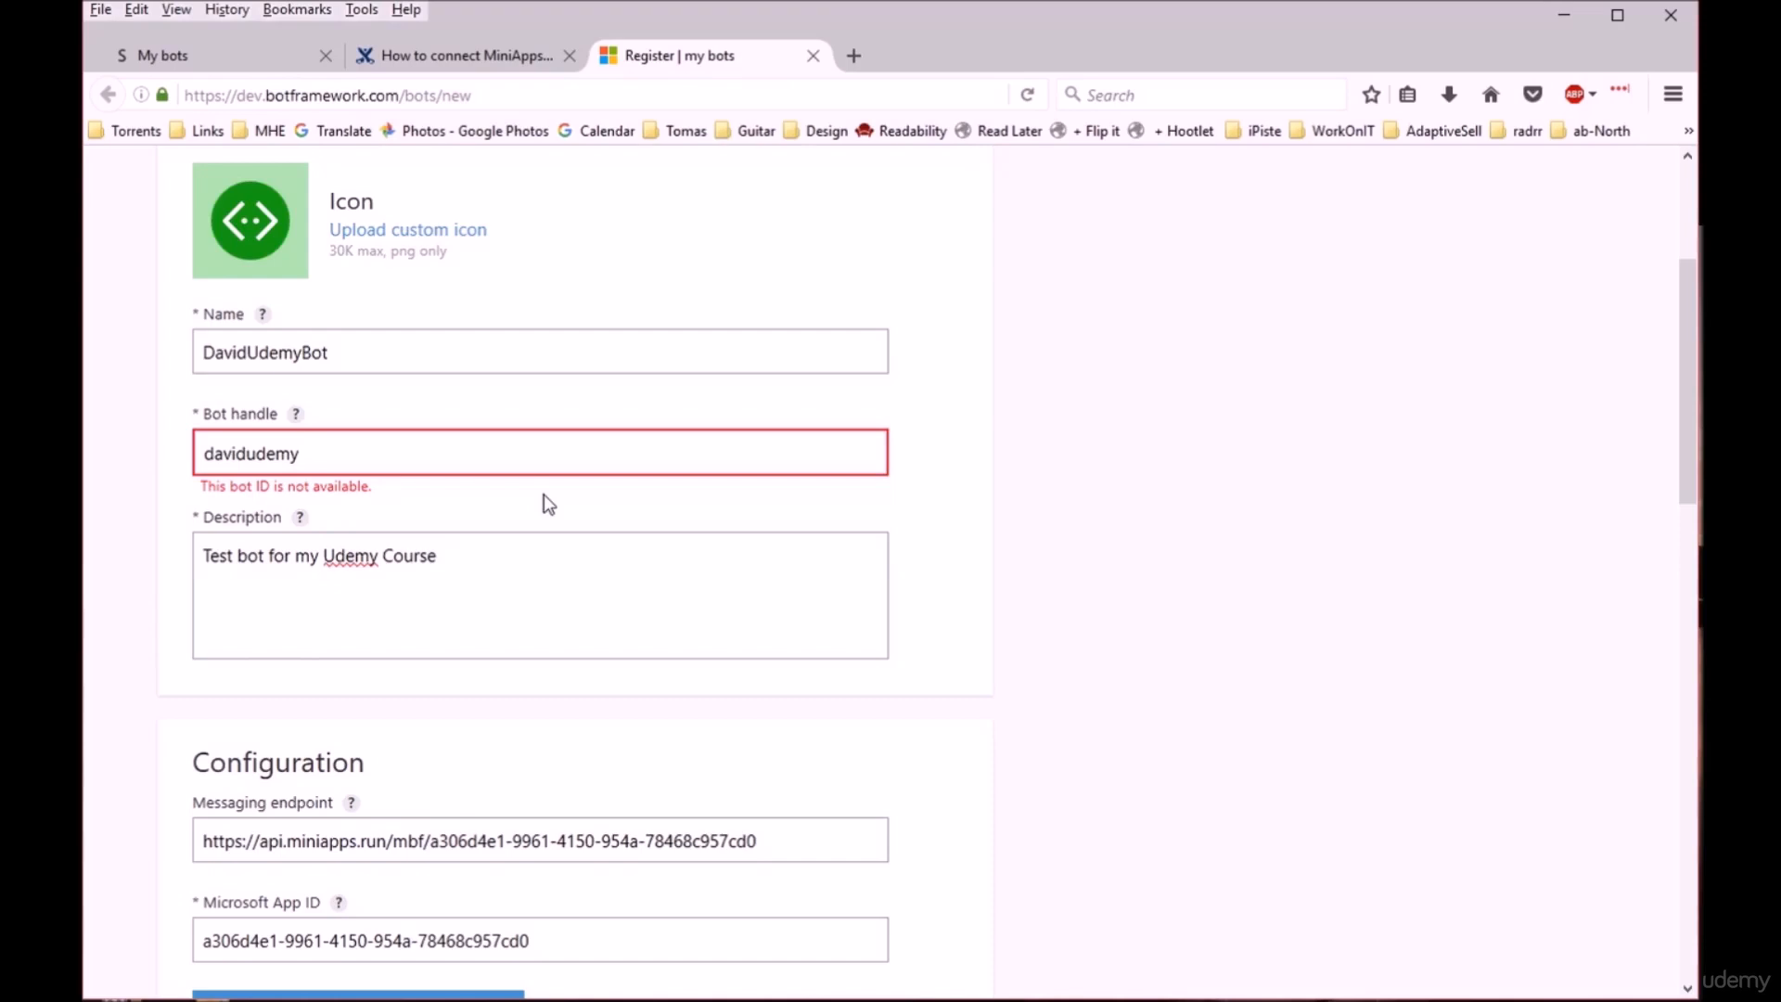
{"action": "type", "text": "123"}
{"action": "left_click_drag", "start_coordinate": [1683, 488], "coordinate": [1642, 937]}
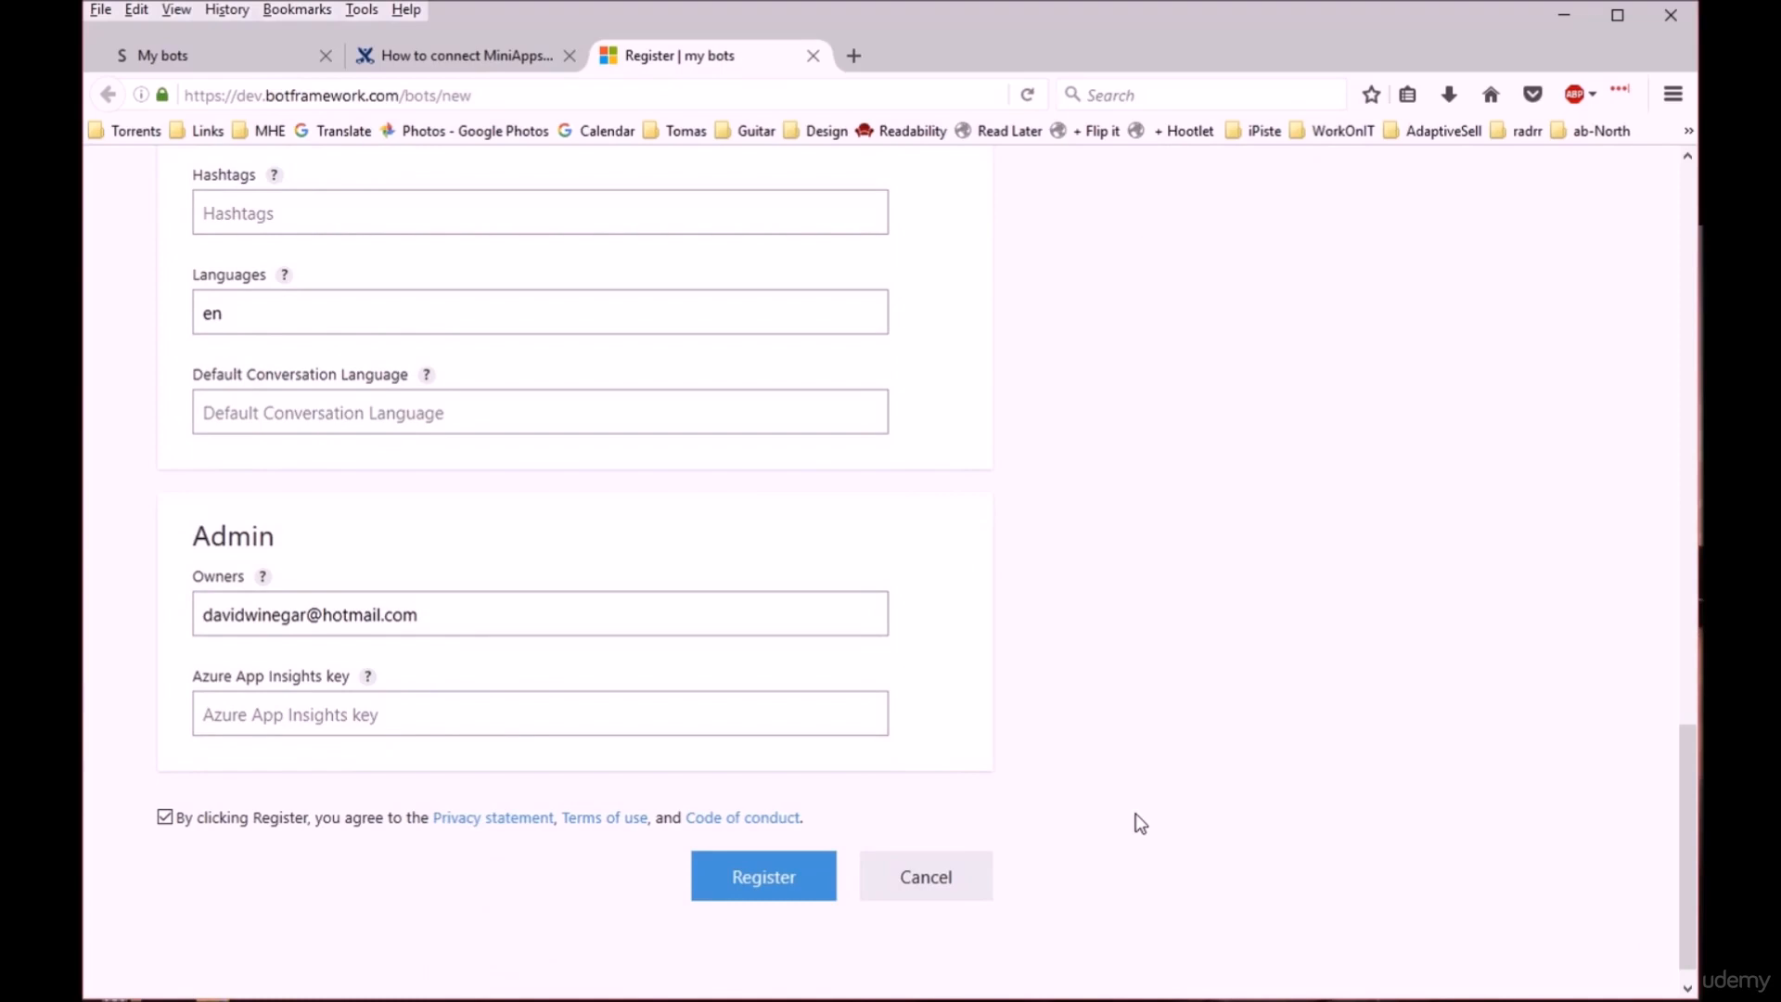
{"action": "left_click", "coordinate": [761, 878]}
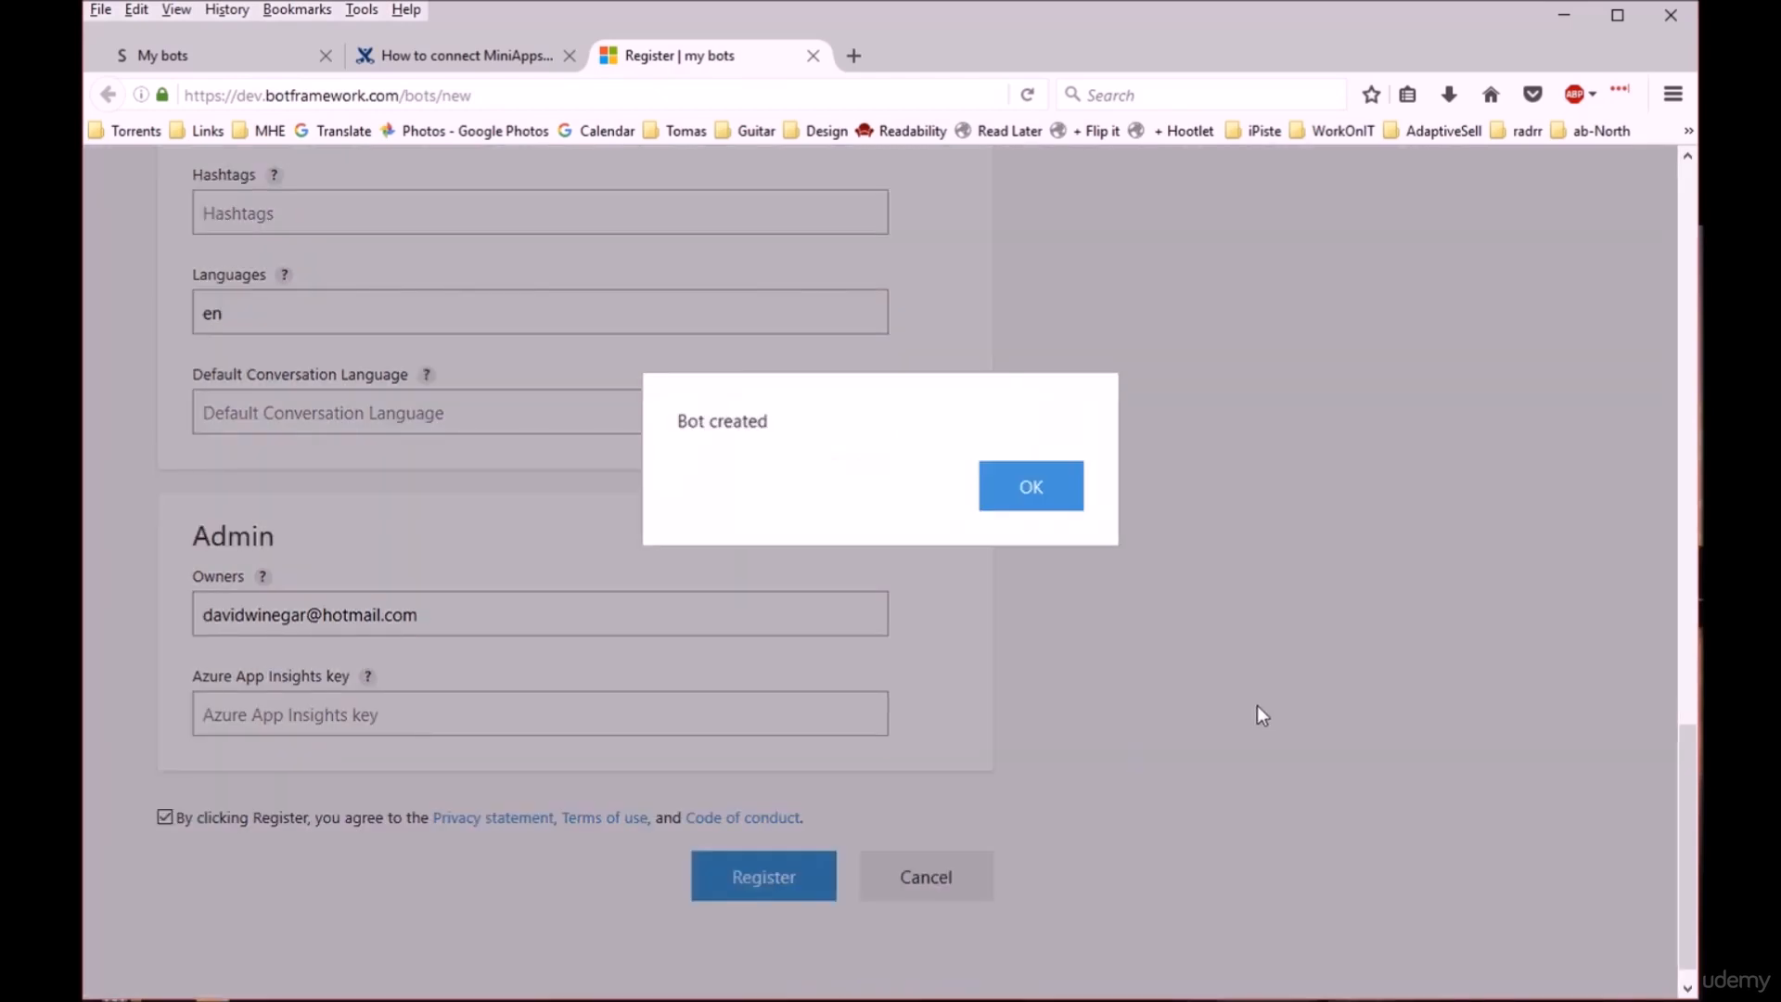
{"action": "left_click", "coordinate": [1044, 490]}
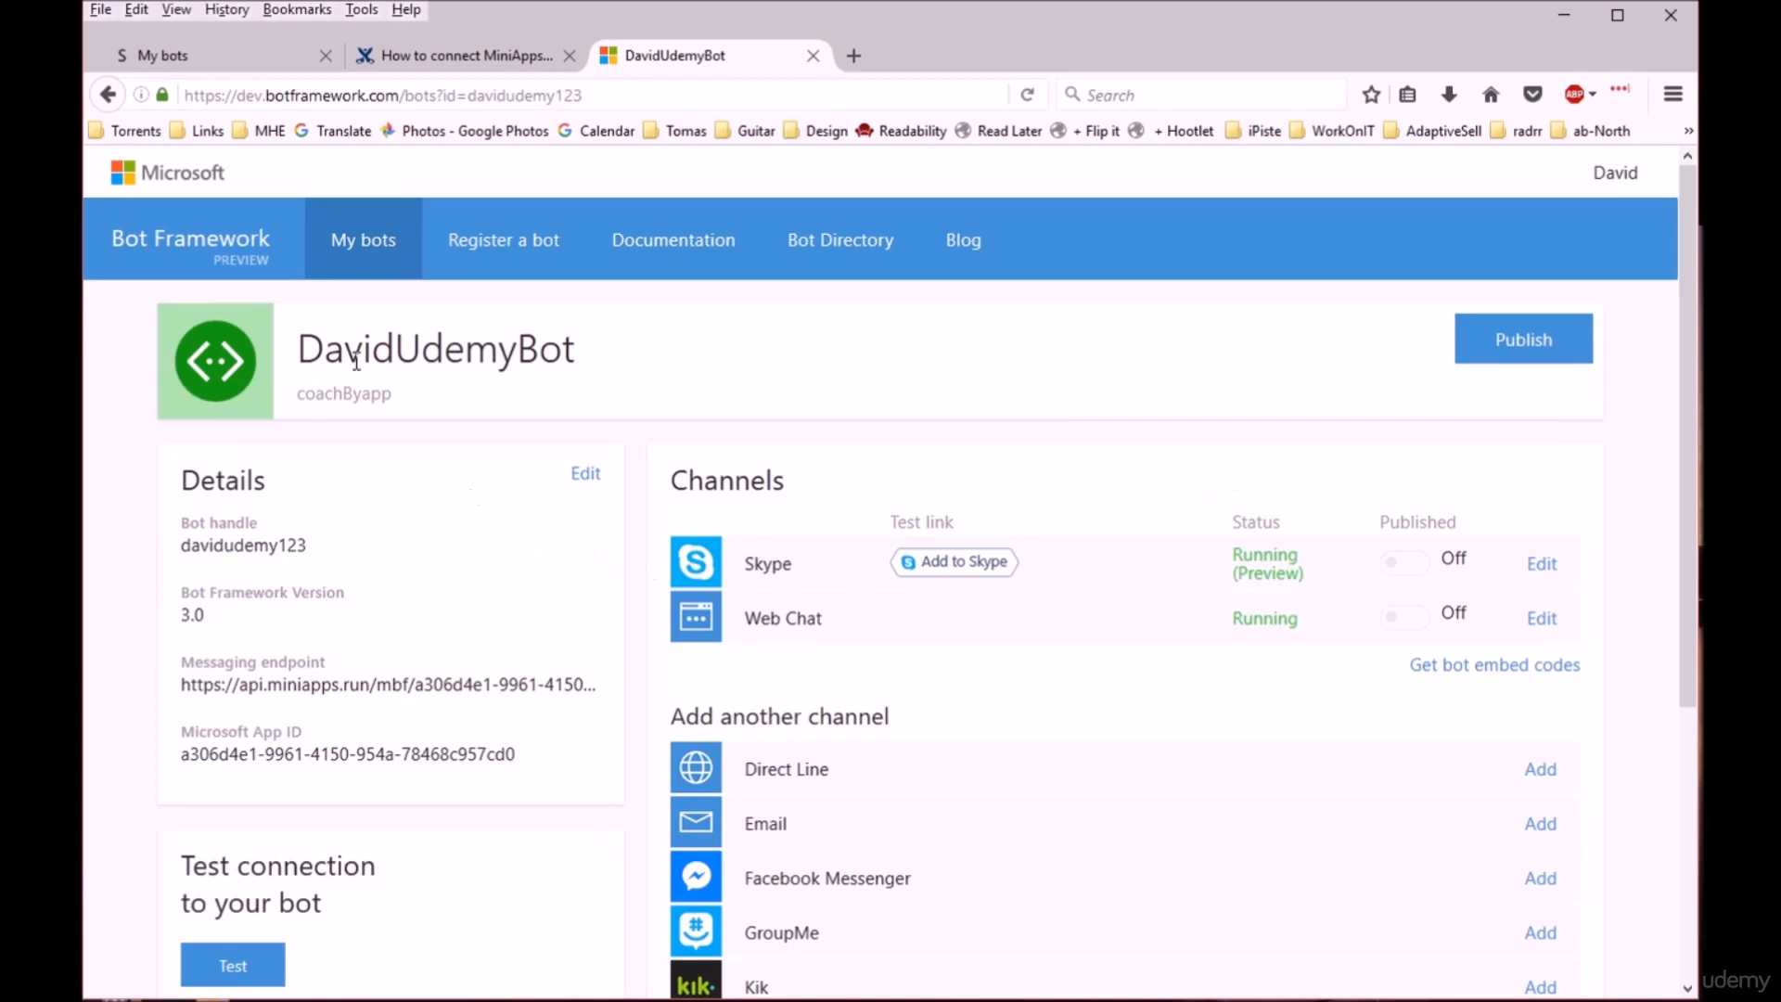
- Open the DavidUdemyBot entry in the Application Registration Portal and review its application ID and application secrets
{"action": "scroll", "coordinate": [255, 403], "scroll_direction": "down", "scroll_amount": 3}
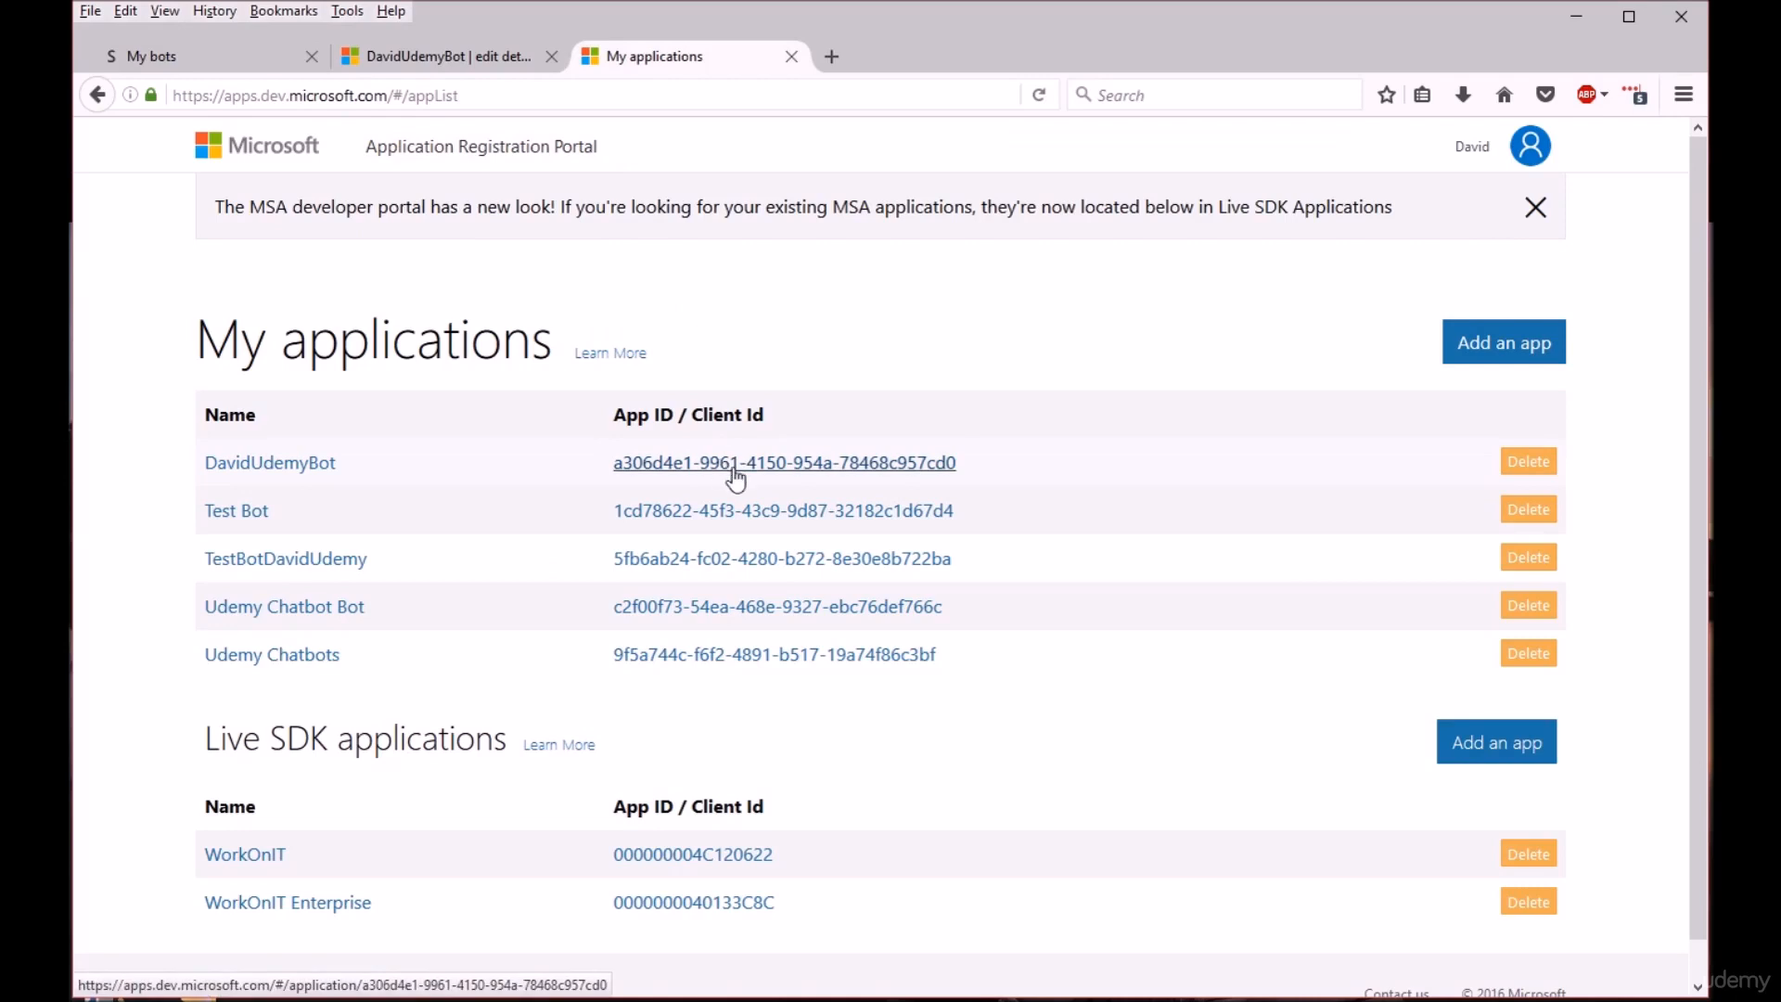
{"action": "left_click", "coordinate": [283, 469]}
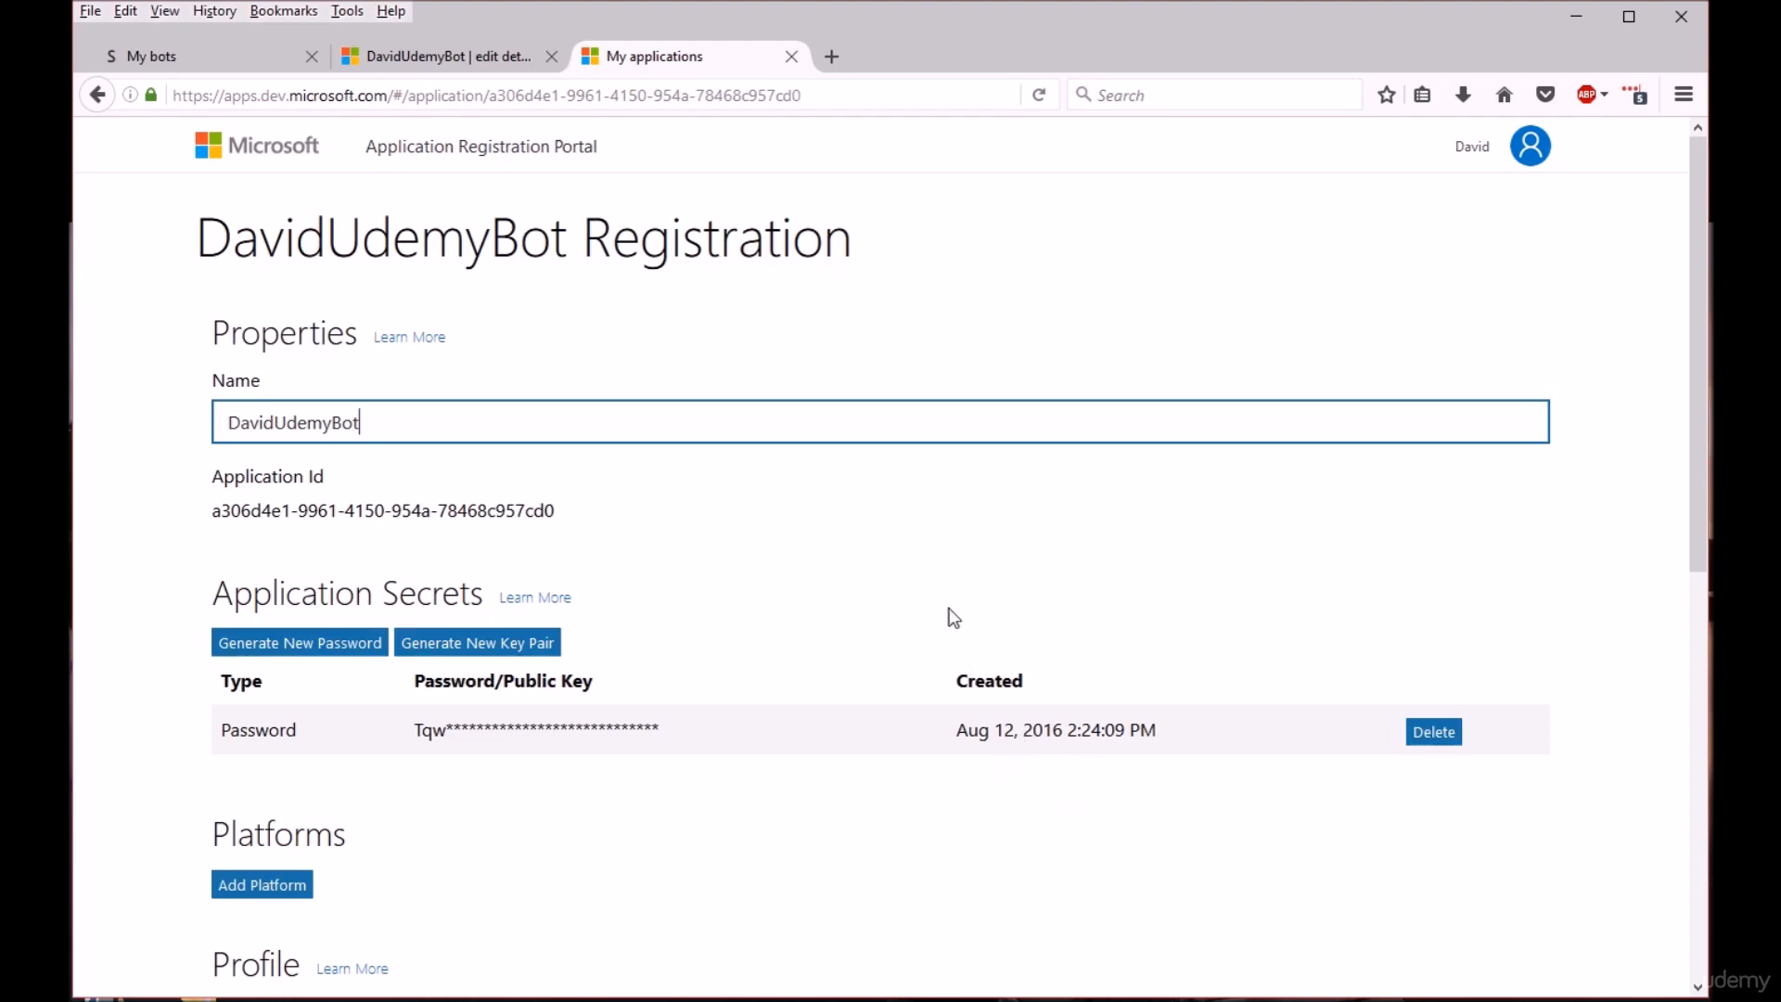
{"action": "scroll", "coordinate": [953, 617], "scroll_direction": "down", "scroll_amount": 3}
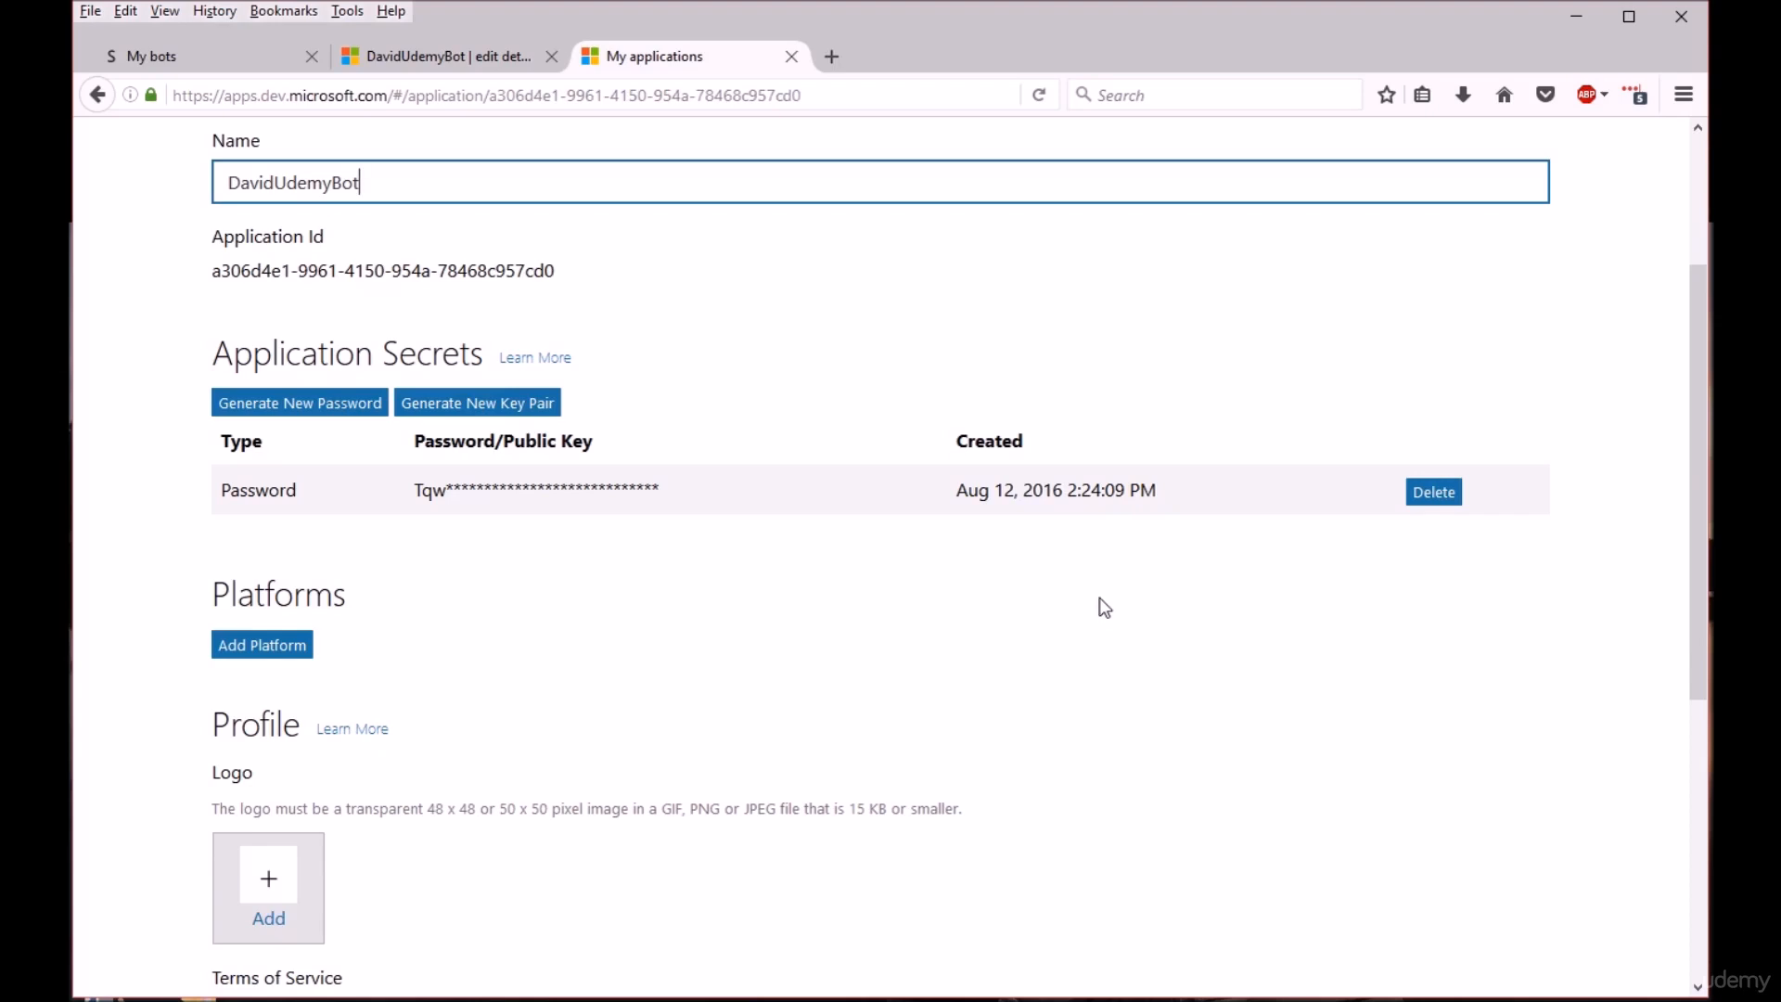
- Return to MiniApps, assign the filled-in Microsoft Bot Framework connection to the bot, and review the bot's settings
{"action": "left_click", "coordinate": [215, 57]}
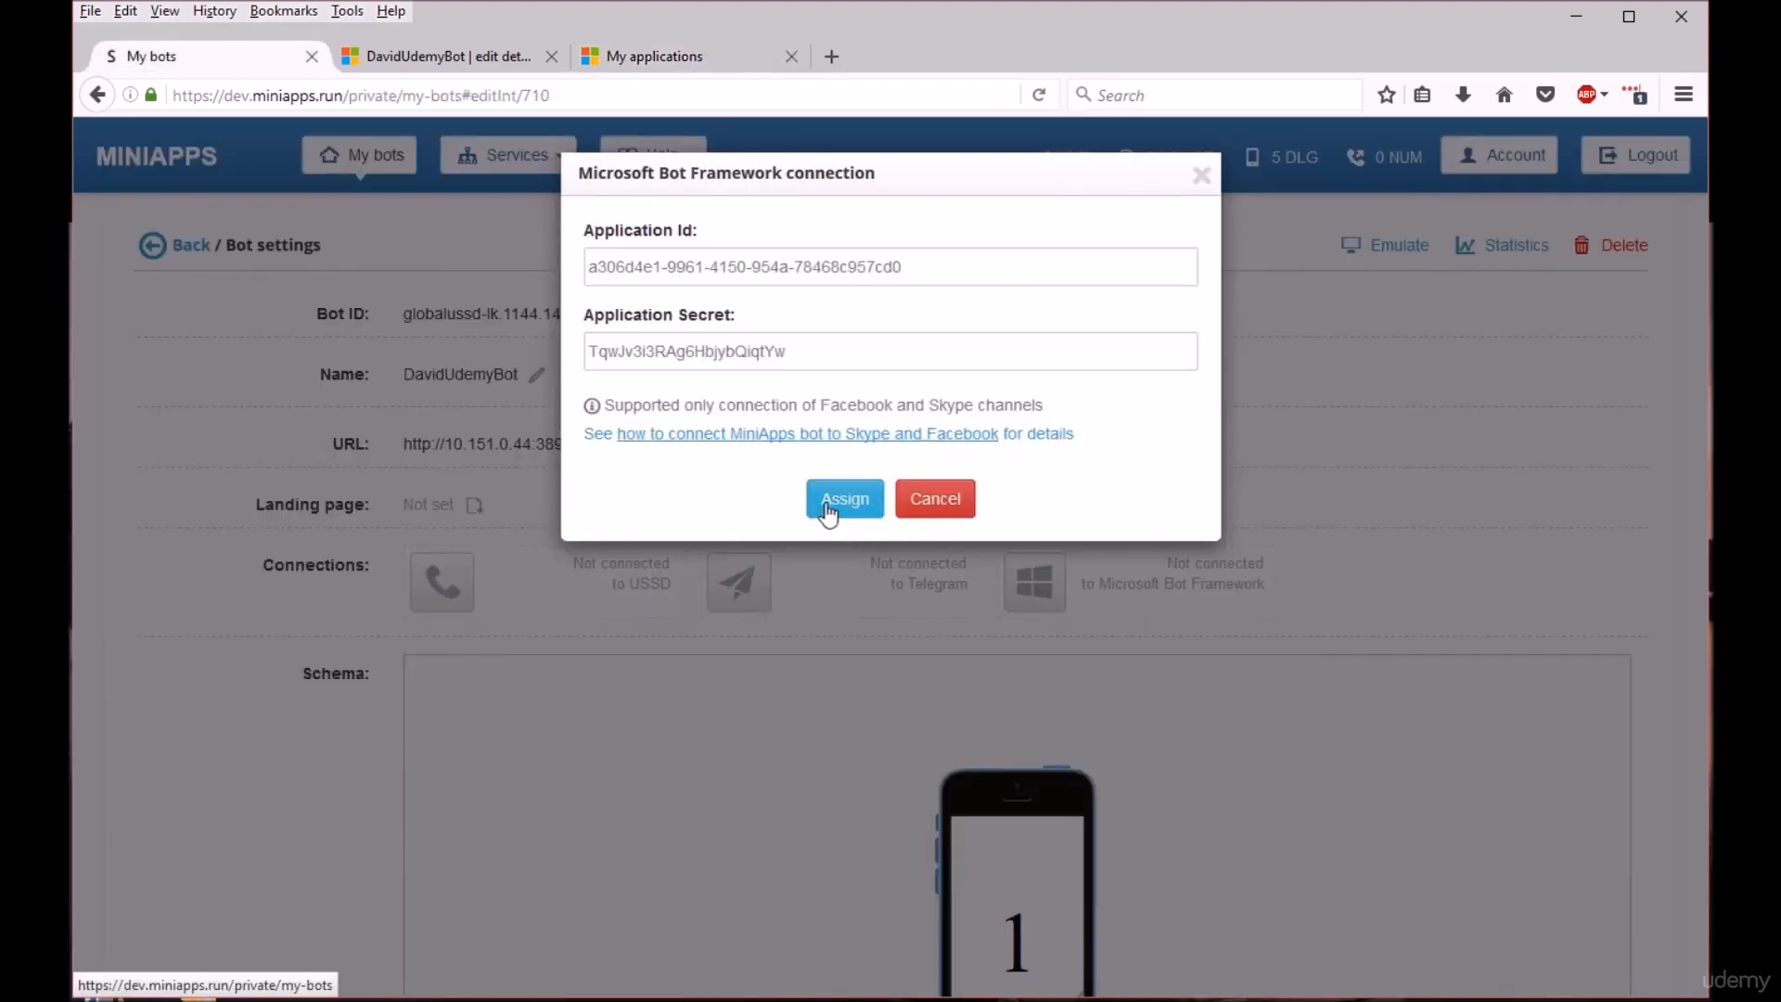
{"action": "left_click", "coordinate": [826, 507]}
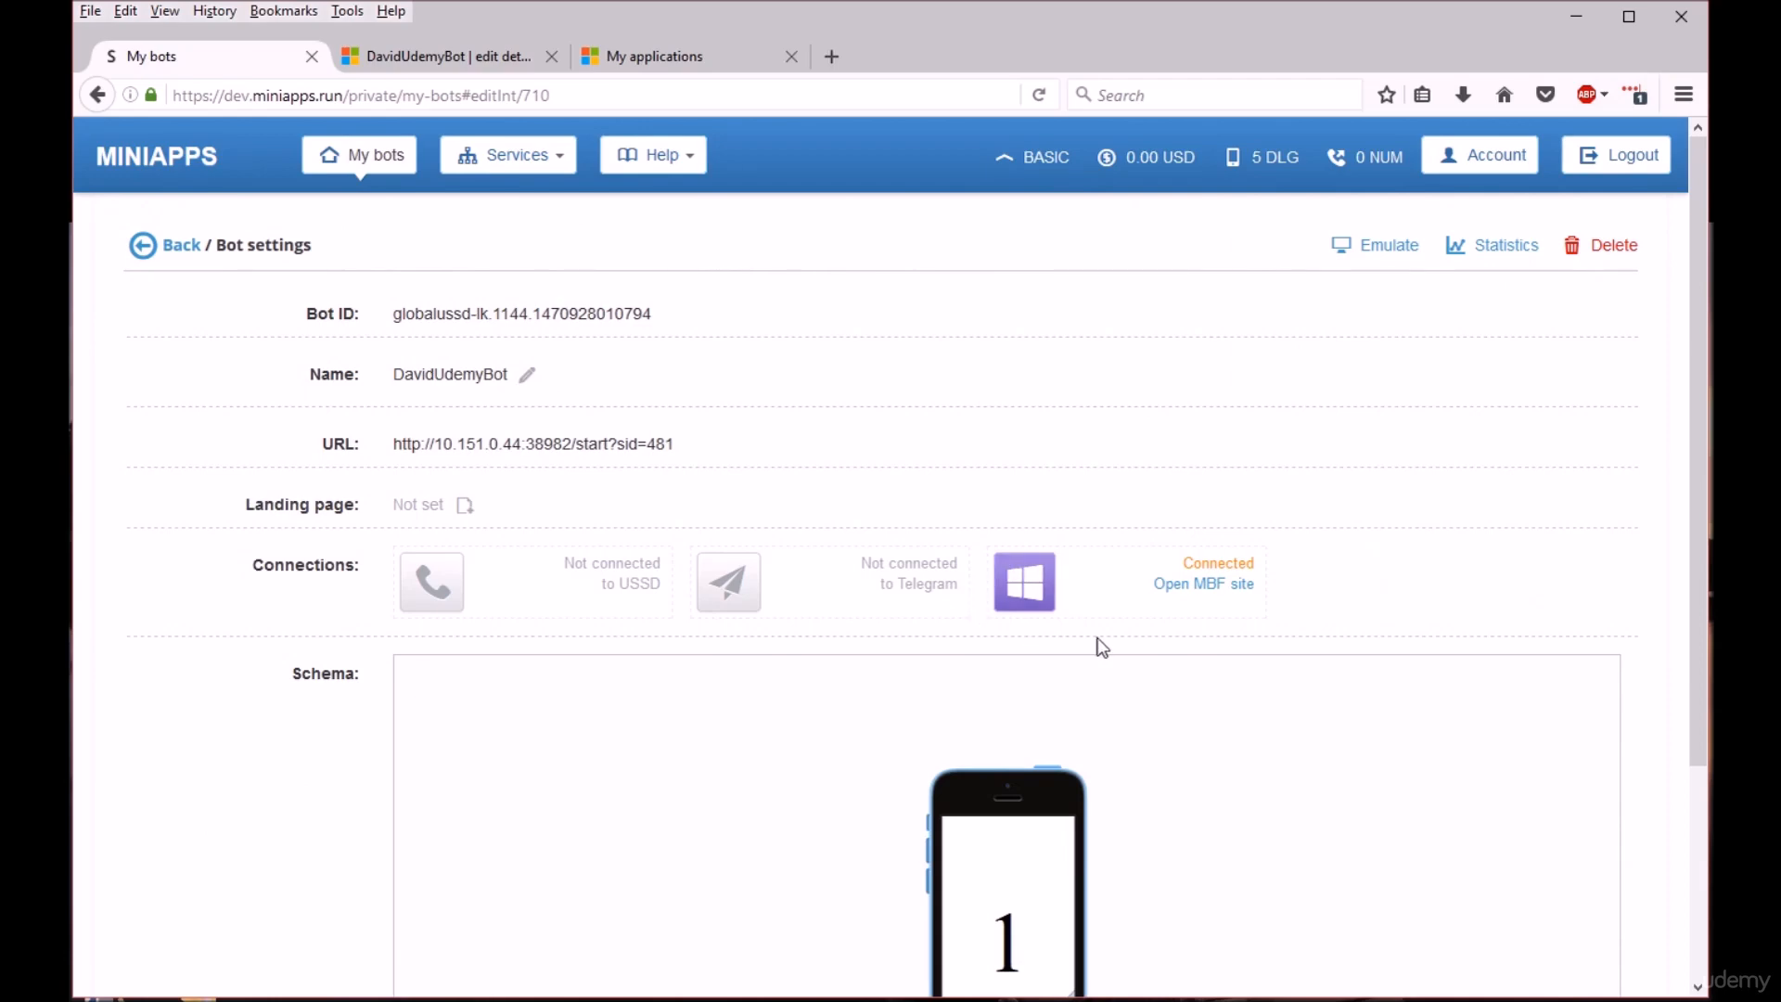
{"action": "scroll", "coordinate": [1375, 616], "scroll_direction": "down", "scroll_amount": 2}
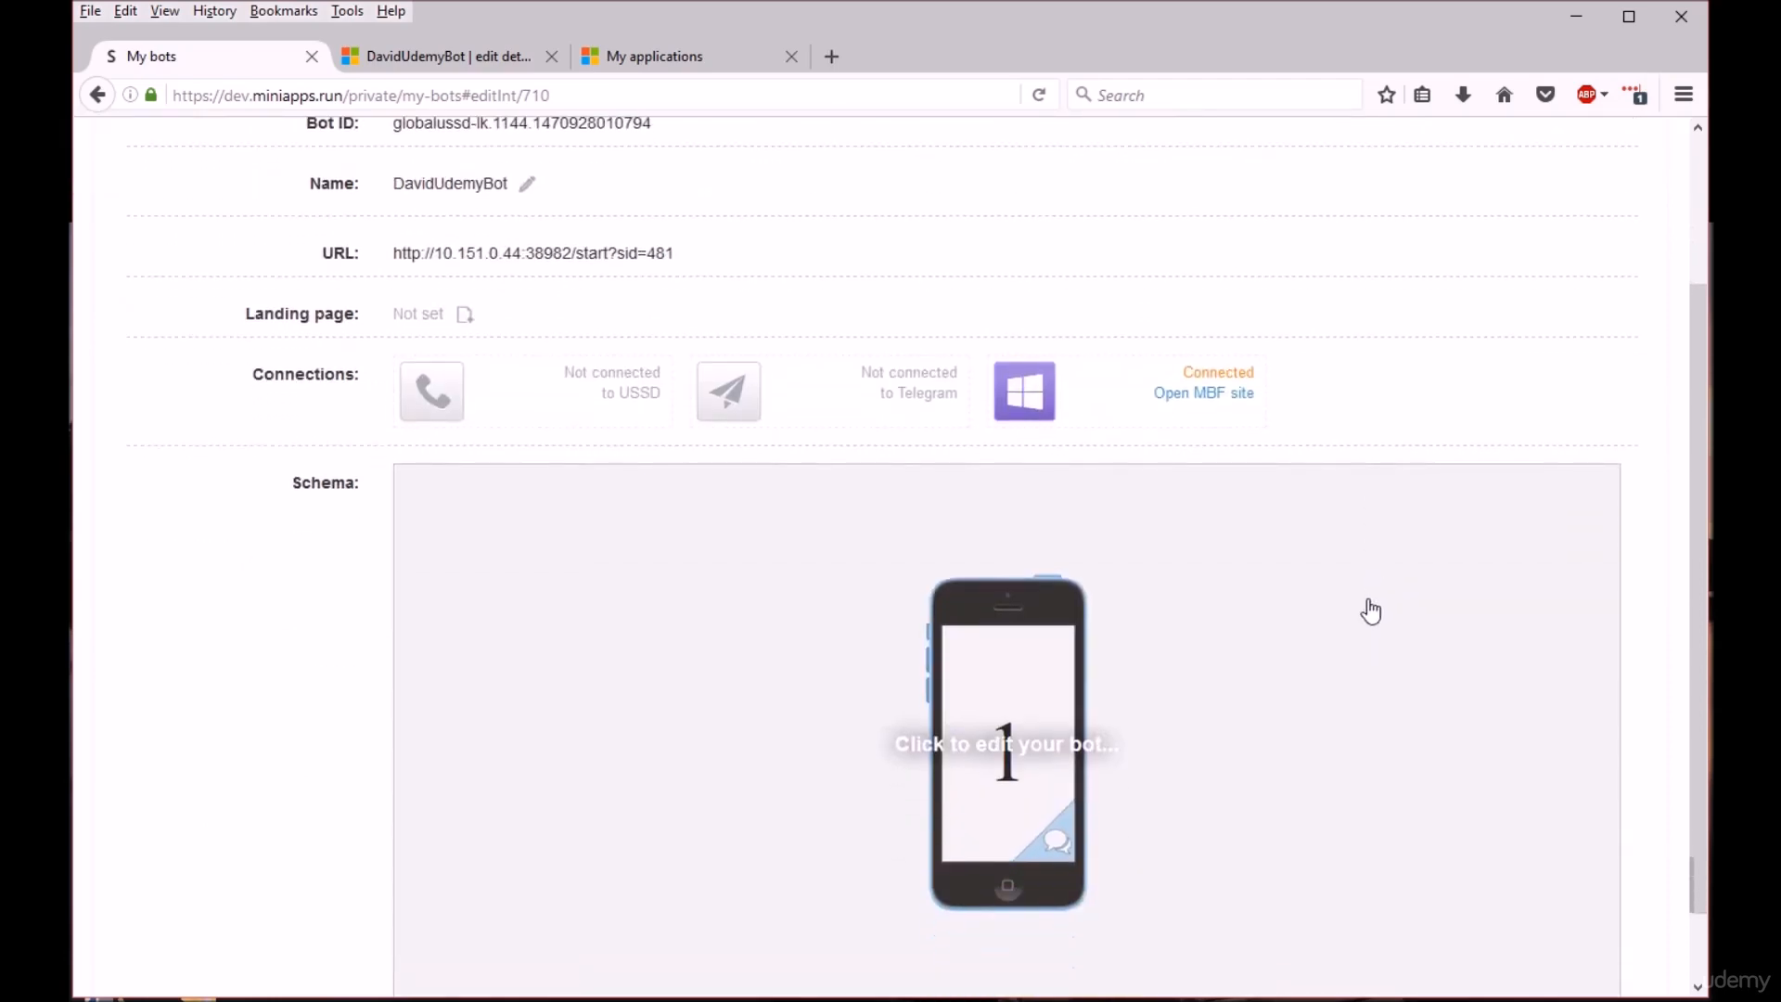
{"action": "scroll", "coordinate": [1371, 609], "scroll_direction": "down", "scroll_amount": 1}
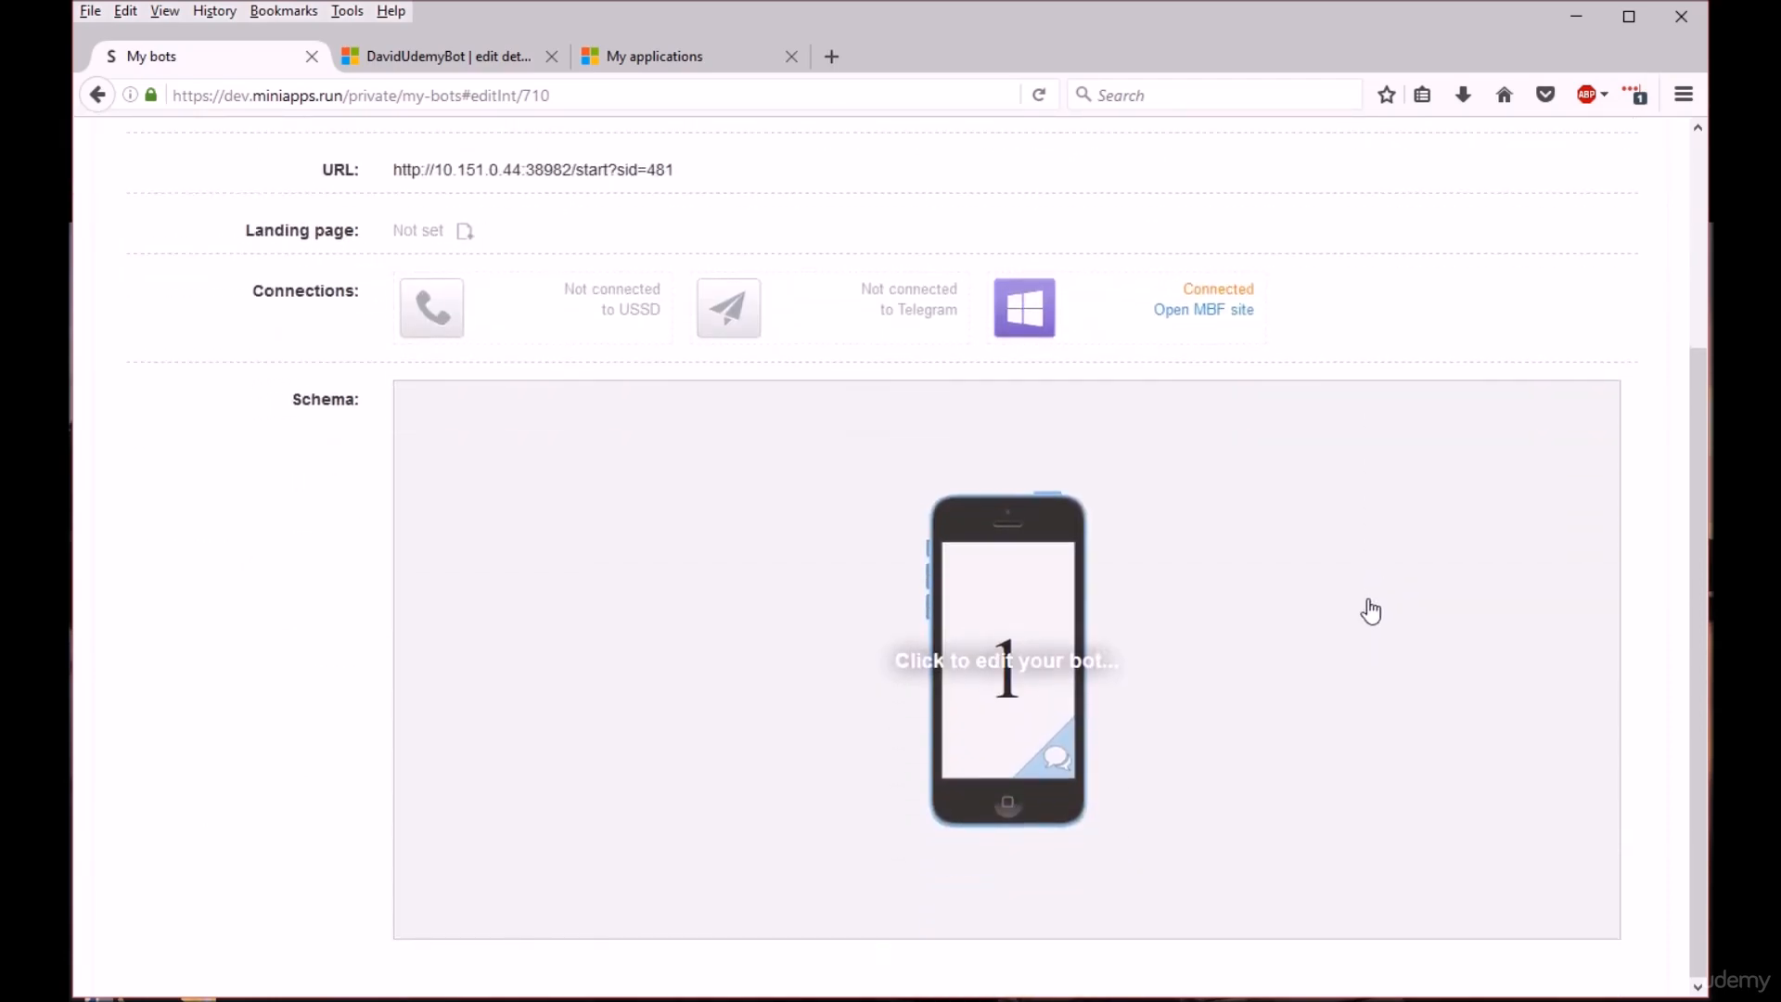
{"action": "scroll", "coordinate": [1371, 614], "scroll_direction": "up", "scroll_amount": 3}
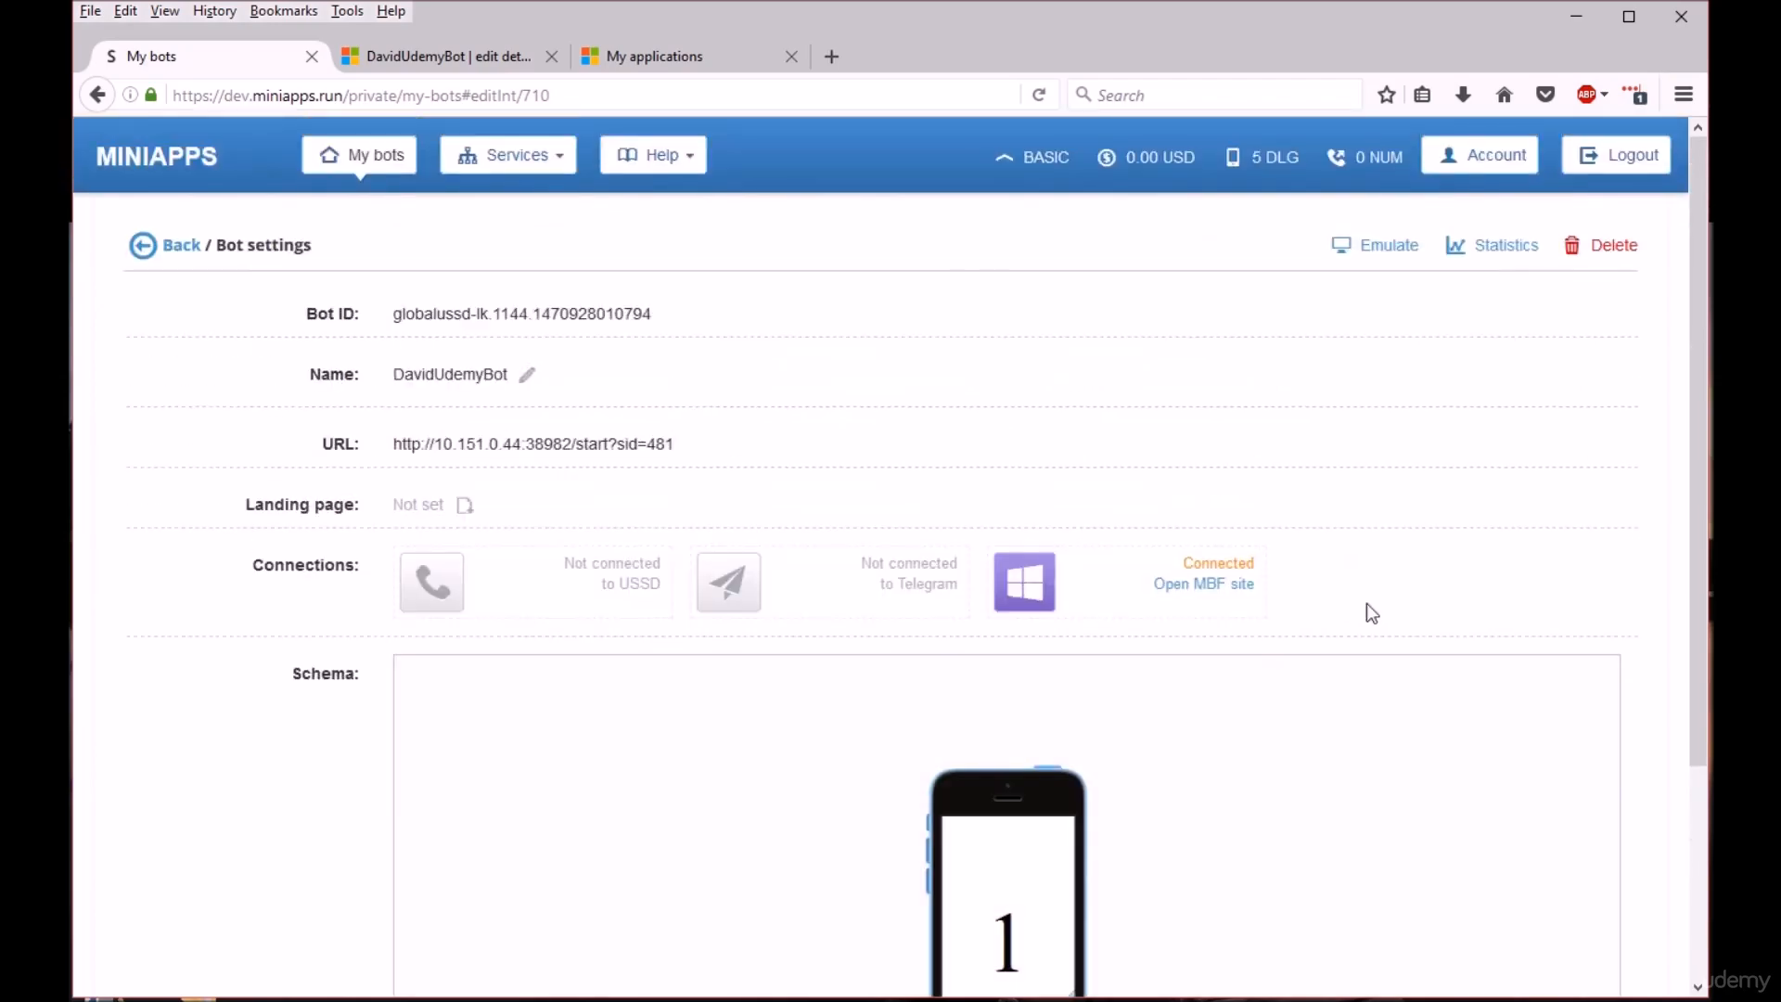